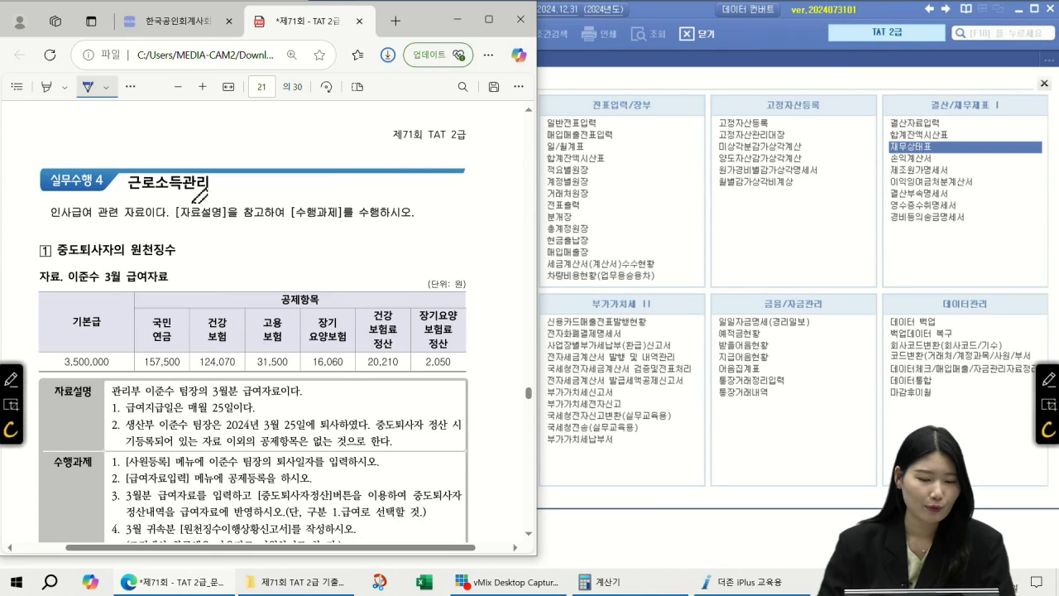
In blue ink on the PDF, circle the 건강보험료 정산 column header and underline '3월분 급여자료'
scroll(199, 196, down, 1)
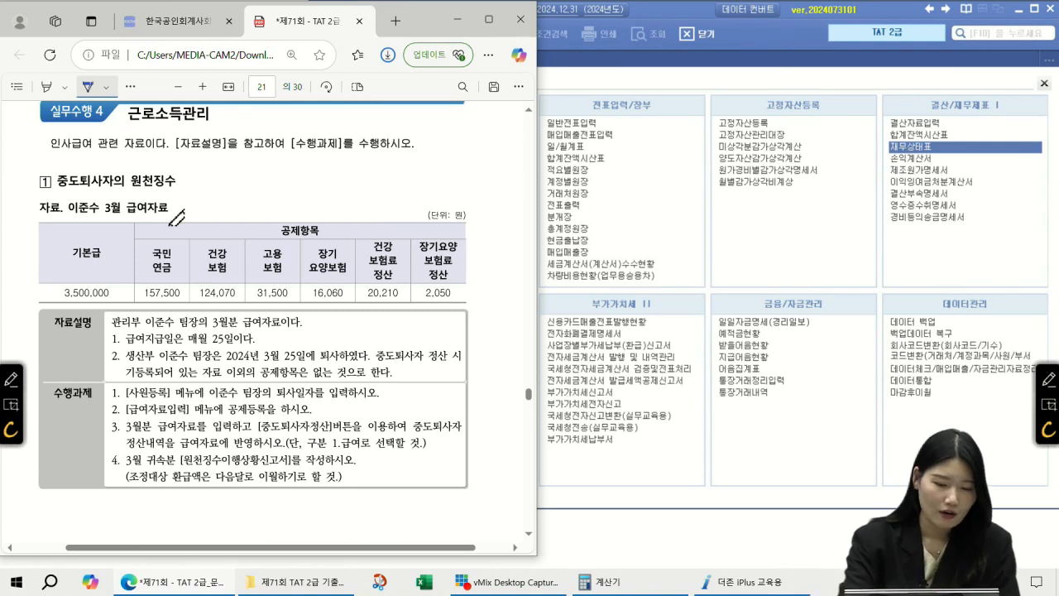
mouse_move(407, 278)
mouse_down()
mouse_move(379, 225)
mouse_move(409, 273)
mouse_move(437, 224)
mouse_move(453, 291)
mouse_up()
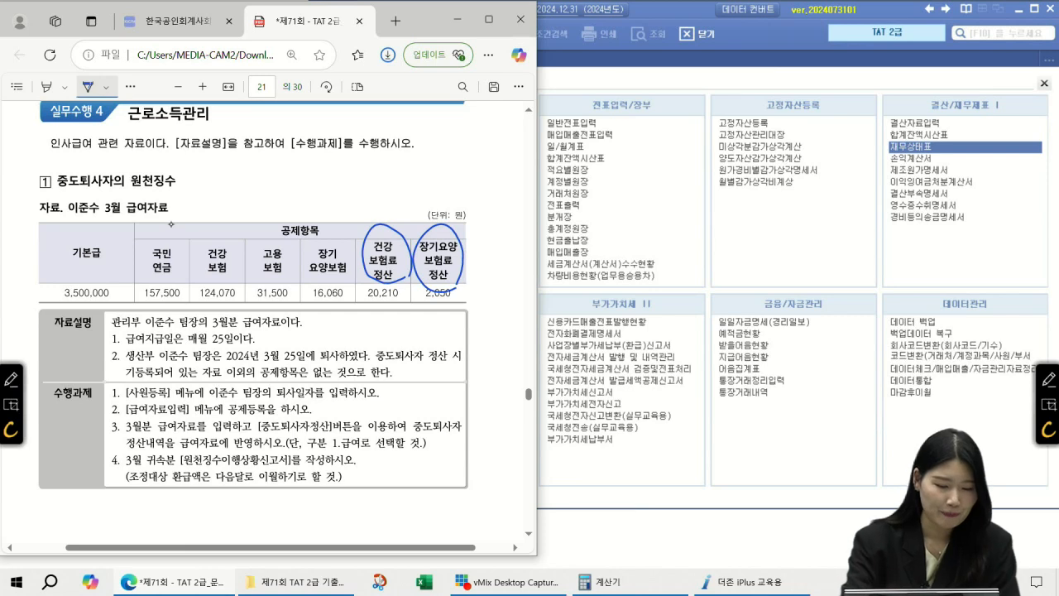
mouse_move(218, 331)
mouse_down()
mouse_move(281, 327)
mouse_move(228, 352)
mouse_move(207, 338)
mouse_move(241, 331)
mouse_up()
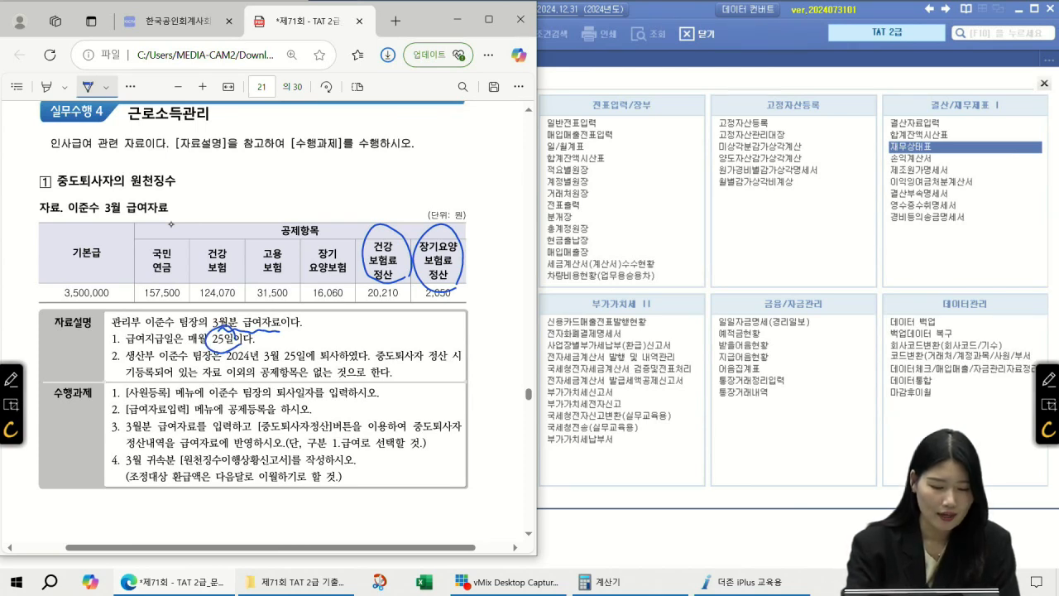
Underline the 2024-03-25 retirement date and 급여자료입력, circle 공제등록, and link the settlement-column circles
drag(233, 364, 334, 361)
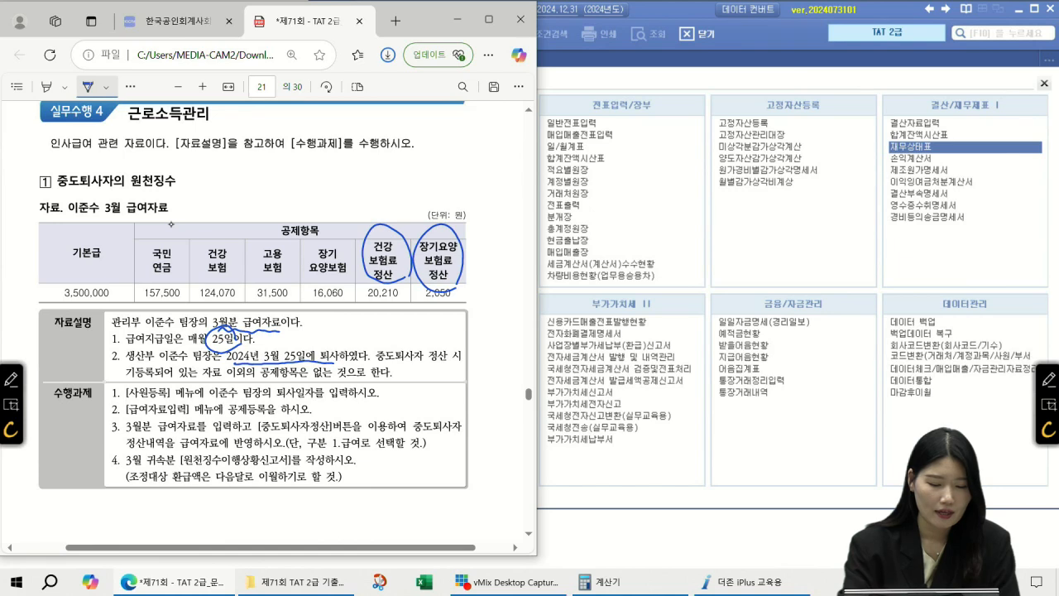
drag(278, 401, 347, 402)
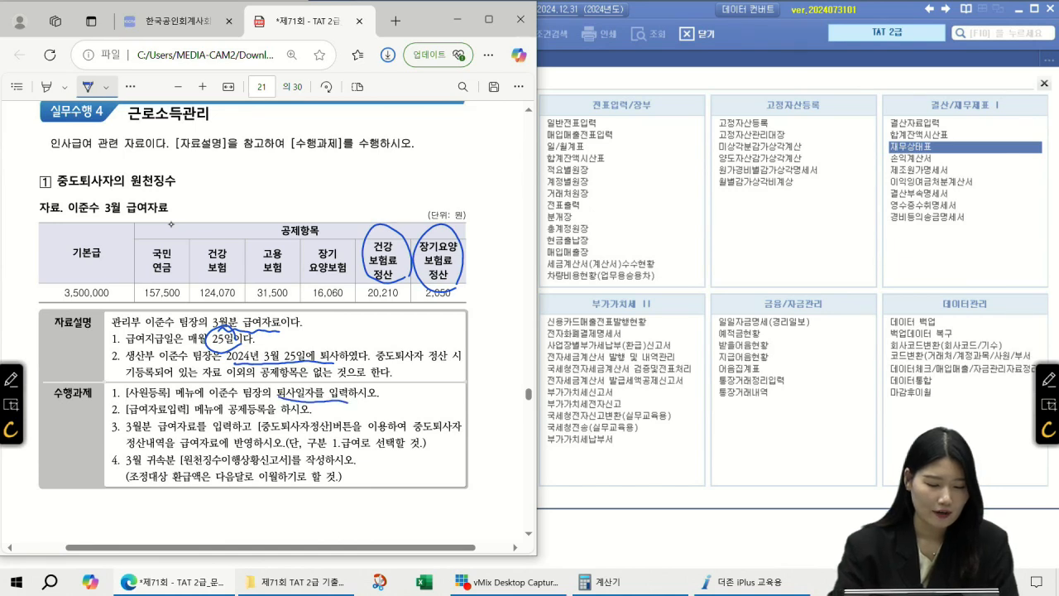
drag(130, 415, 182, 418)
mouse_move(258, 419)
mouse_down()
mouse_move(248, 399)
mouse_move(263, 415)
mouse_up()
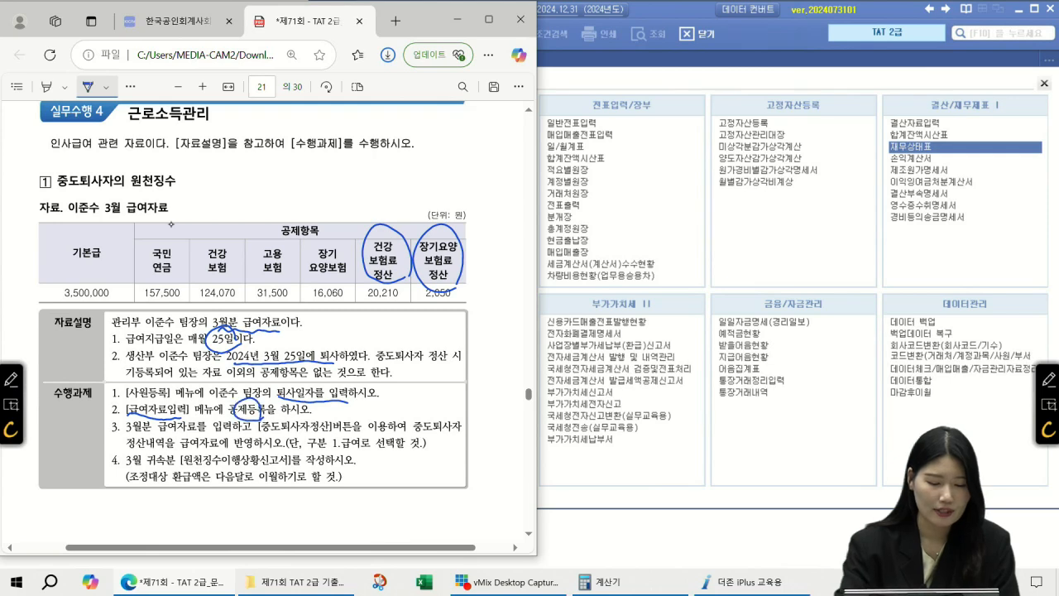
drag(392, 230, 439, 242)
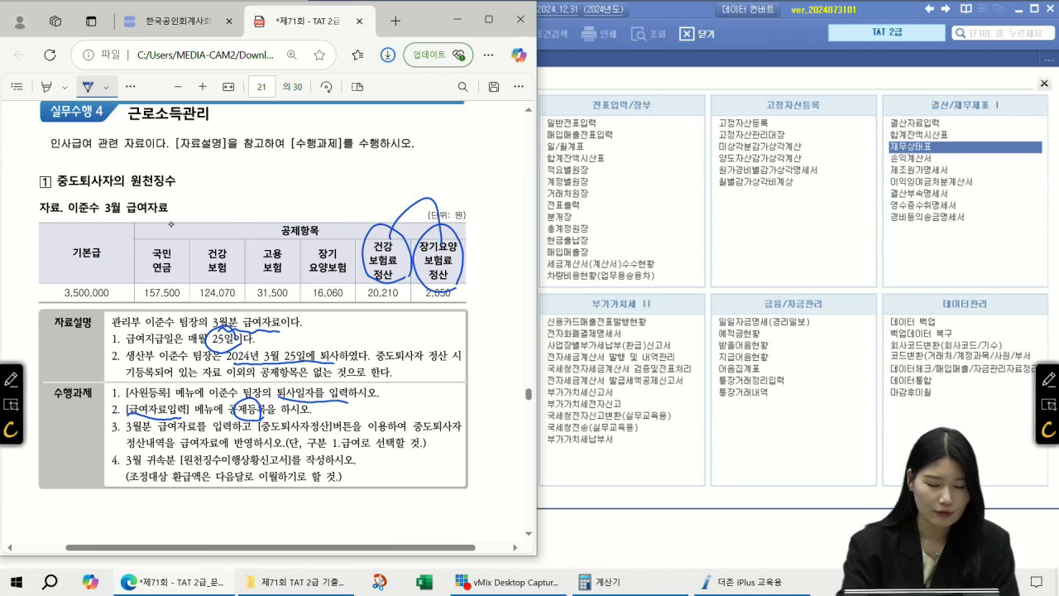
Mark [중도퇴사자정산], 급여자료에 반영, the 1.급여 choice and the refund carry-forward note (이월)
drag(258, 433, 332, 444)
mouse_move(315, 405)
mouse_down()
mouse_move(329, 403)
mouse_move(318, 426)
mouse_up()
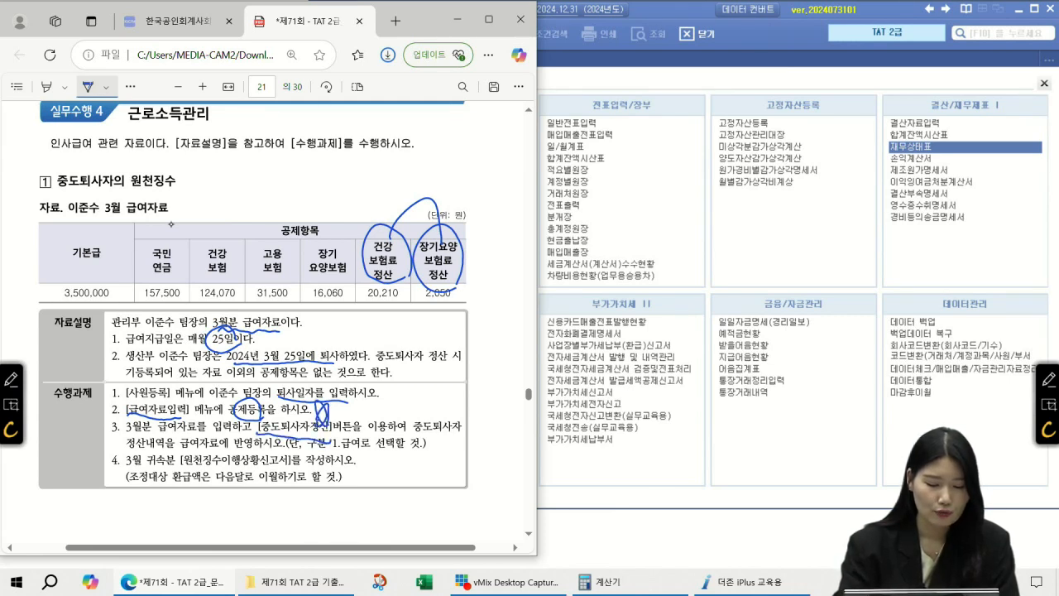
drag(180, 452, 261, 452)
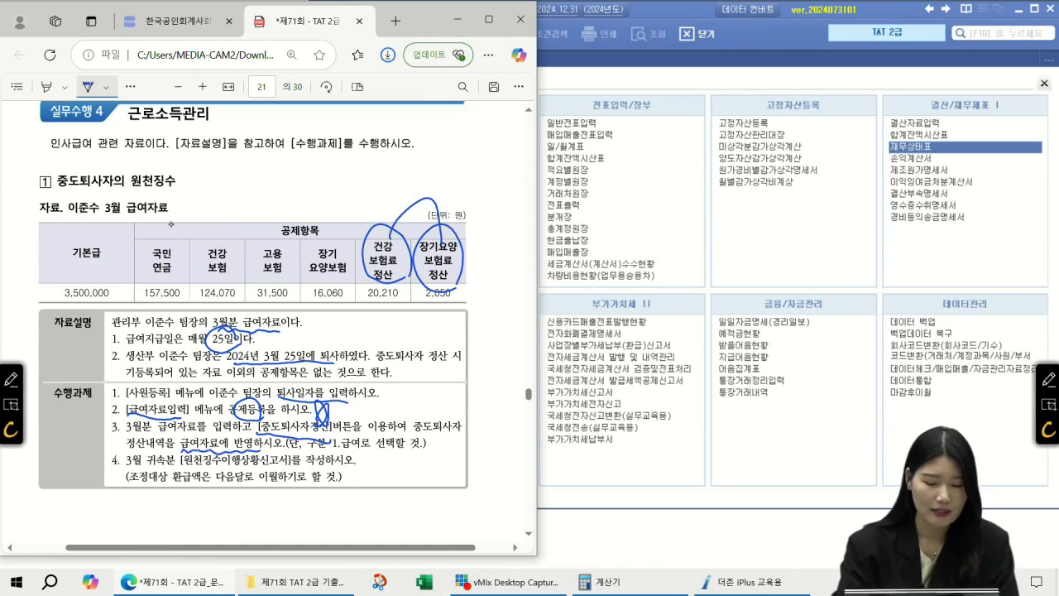
mouse_move(369, 450)
mouse_down()
mouse_move(346, 456)
mouse_move(358, 427)
mouse_up()
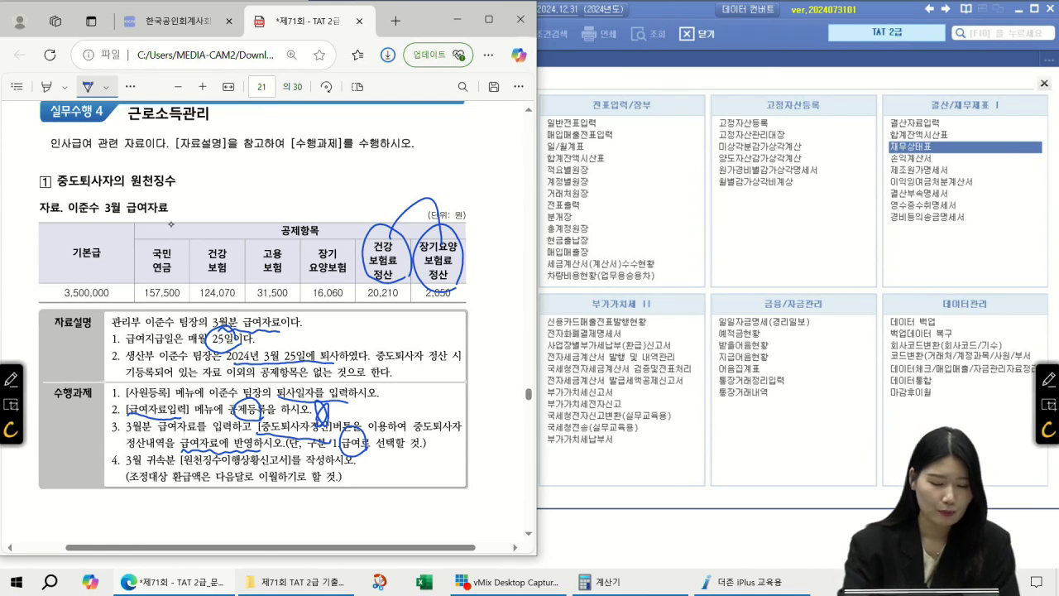
drag(177, 467, 294, 476)
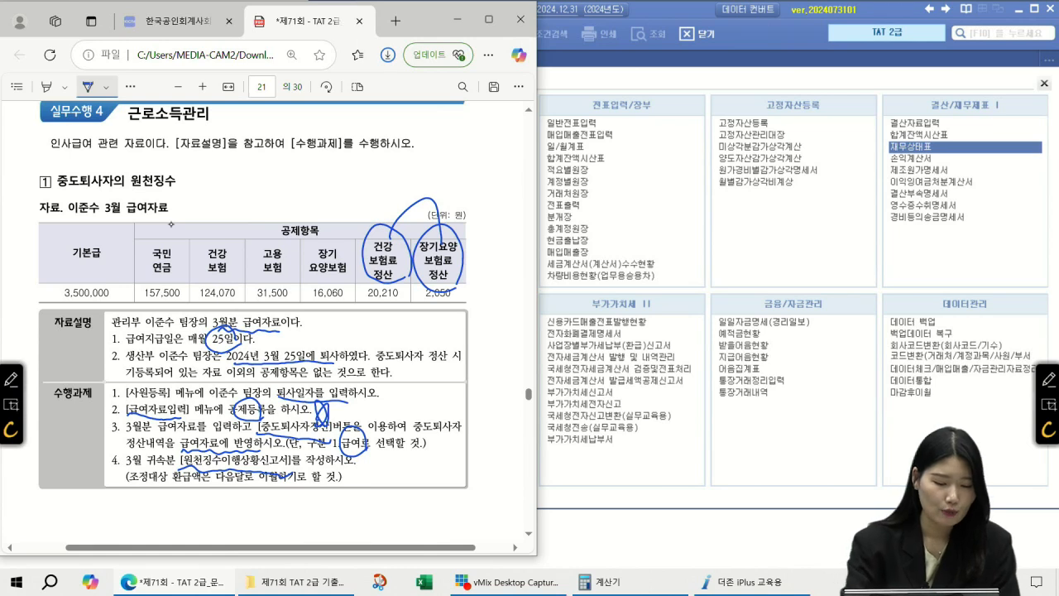
mouse_move(278, 490)
mouse_down()
mouse_move(275, 459)
mouse_move(279, 495)
mouse_up()
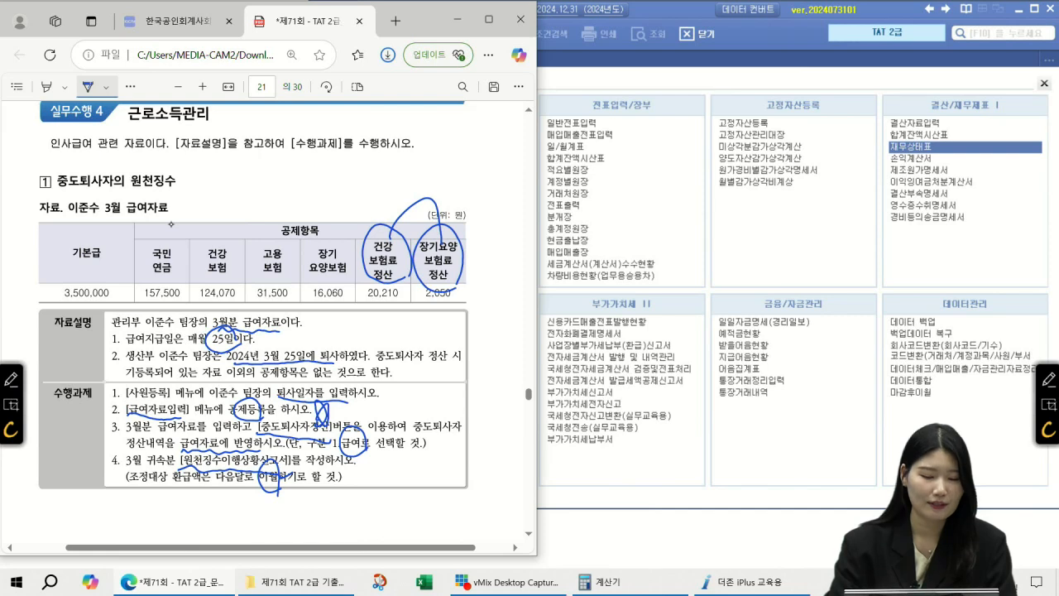
In 사원등록, give employee 1004 퇴사년월일 2024-03-25 with 이월여부 1, then verify and close
click(671, 93)
click(331, 126)
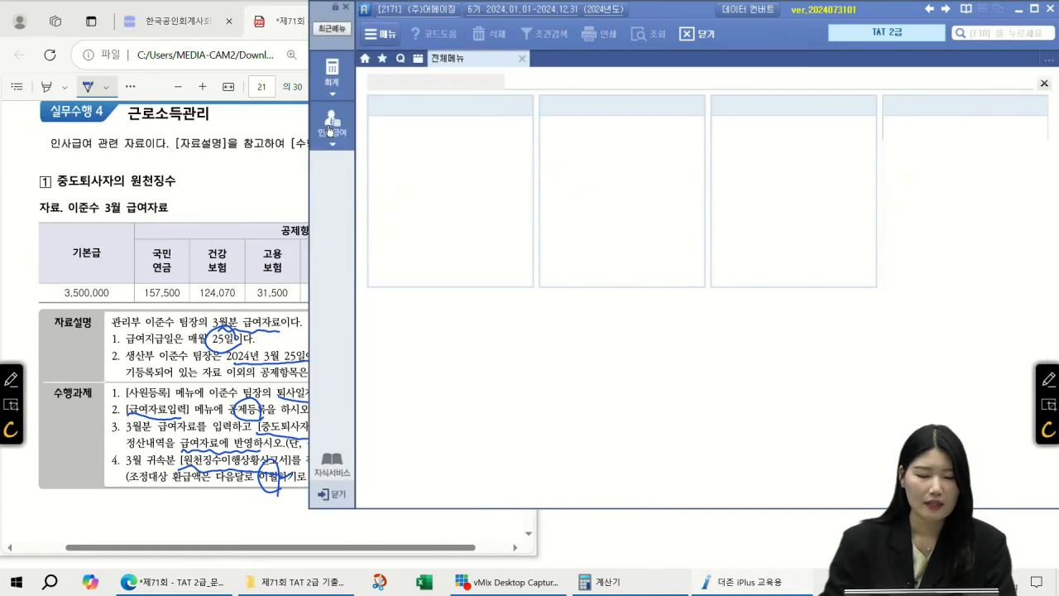
click(397, 123)
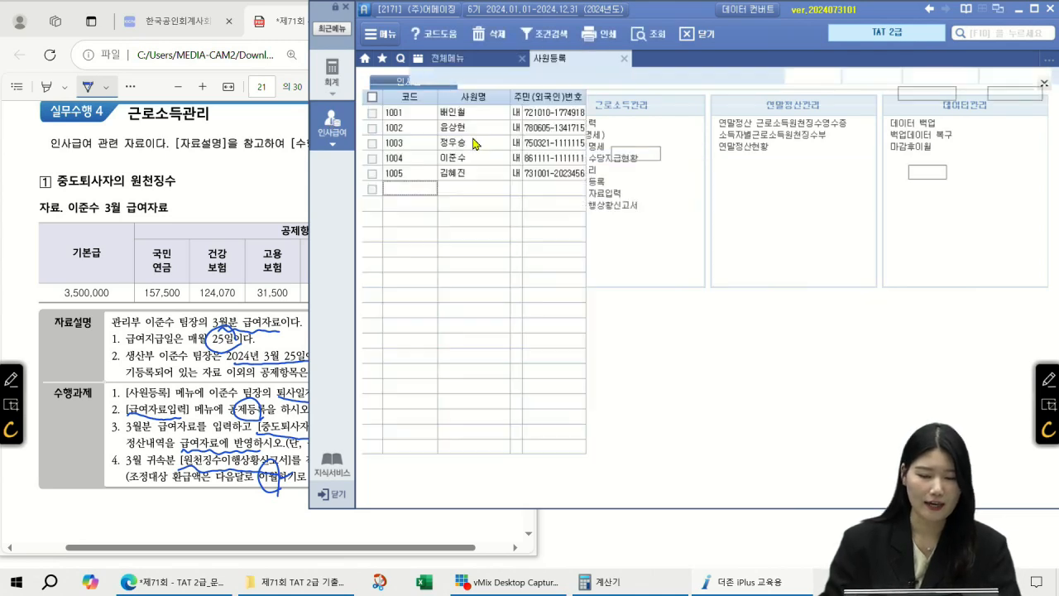
click(426, 158)
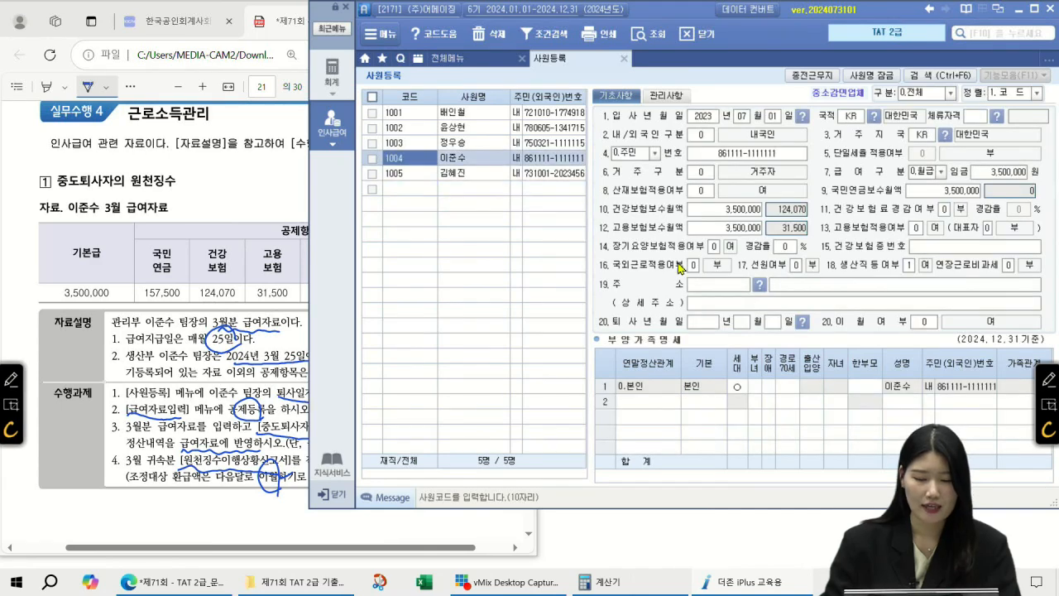
click(703, 322)
text(202403251)
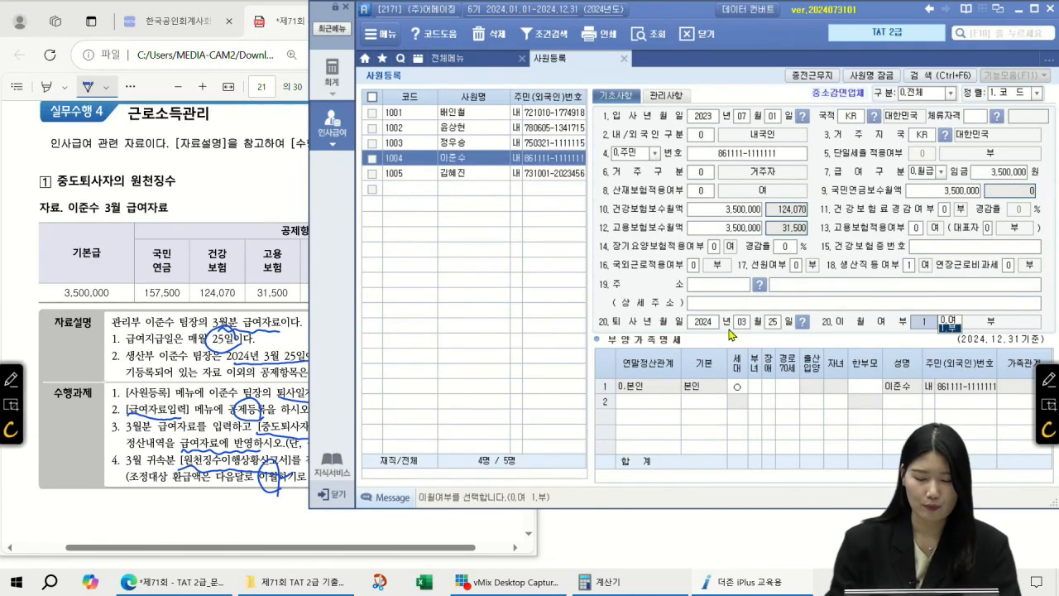
key(Return)
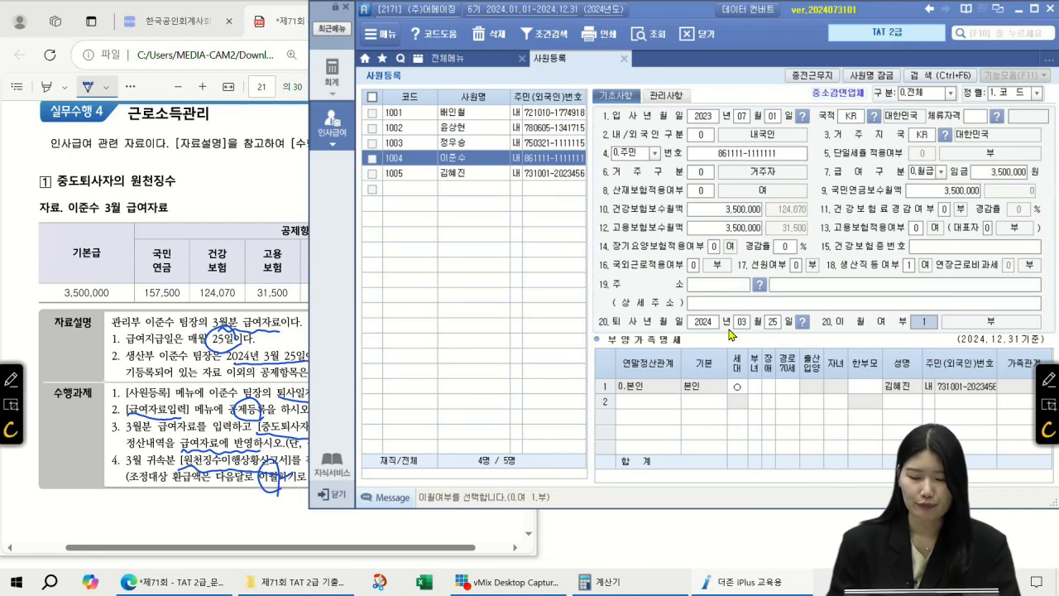
click(473, 160)
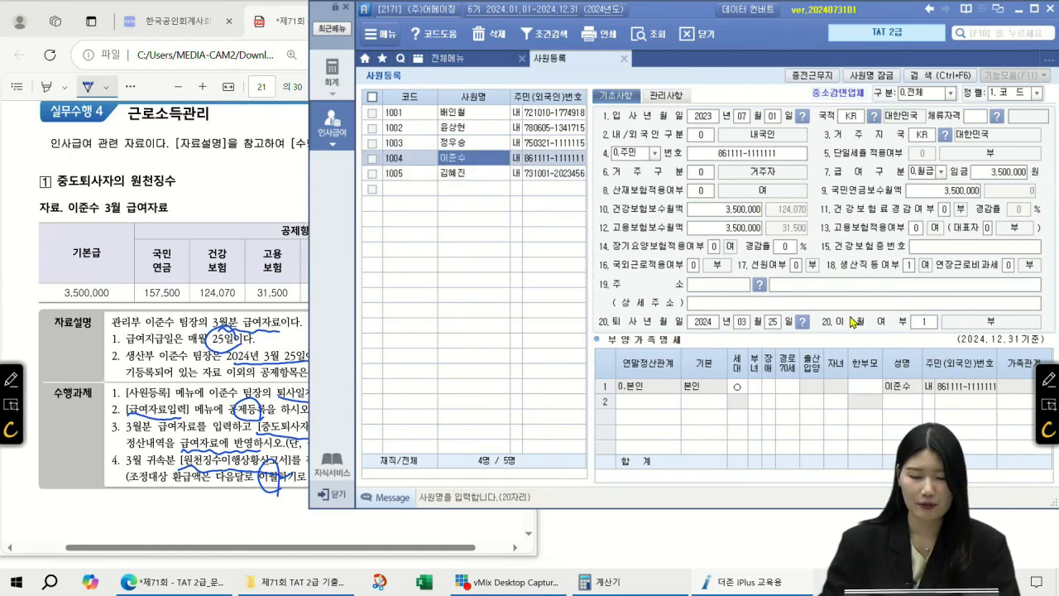
click(468, 174)
Open 수당/공제등록 and review the 기본급, 상여 and insurance deduction rows before picking empty row 7
click(624, 59)
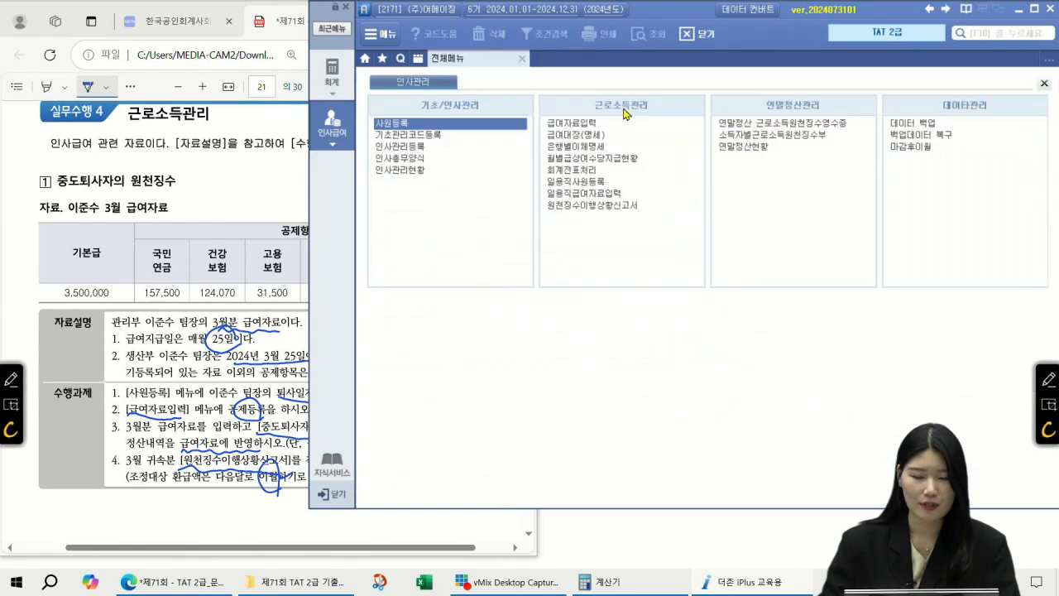
click(571, 123)
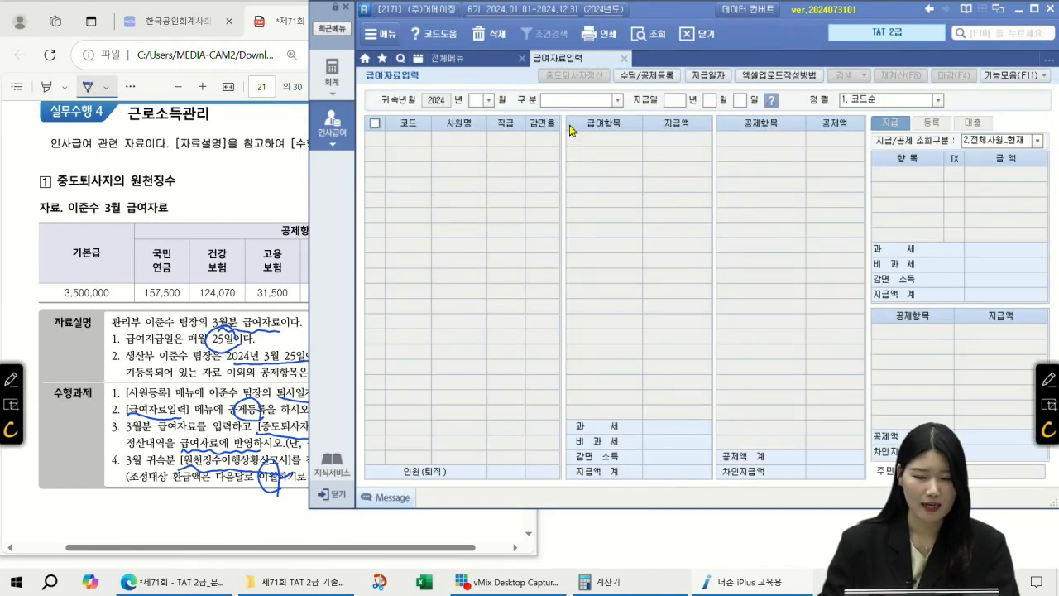
click(642, 76)
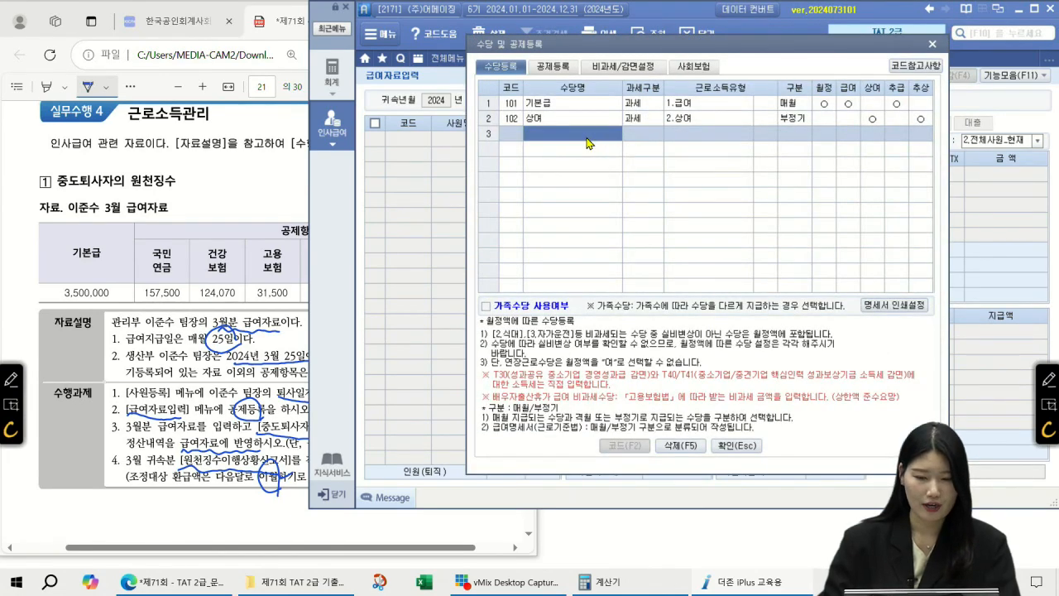
click(566, 110)
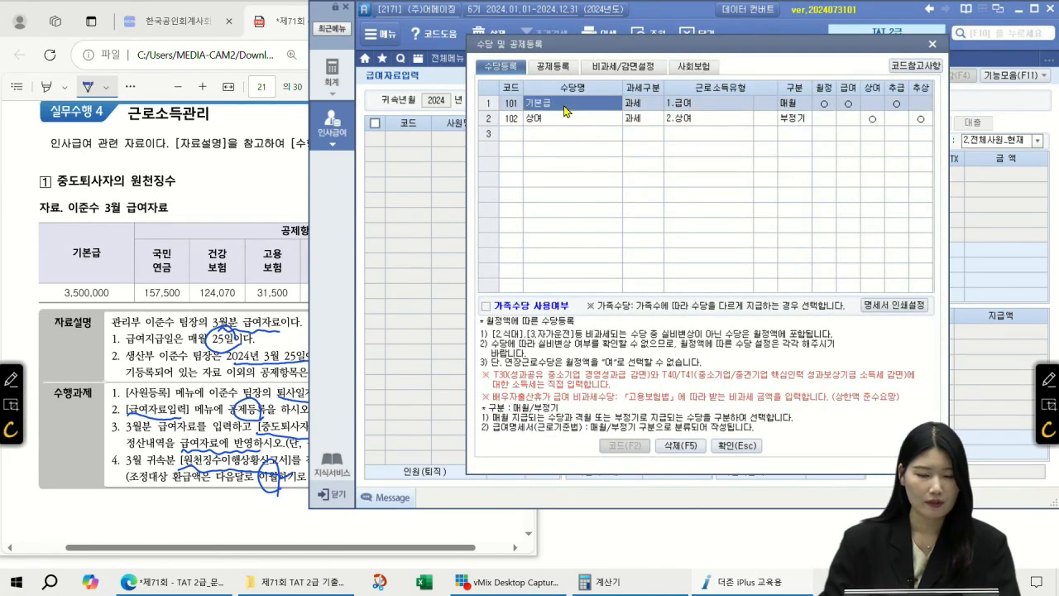
click(560, 126)
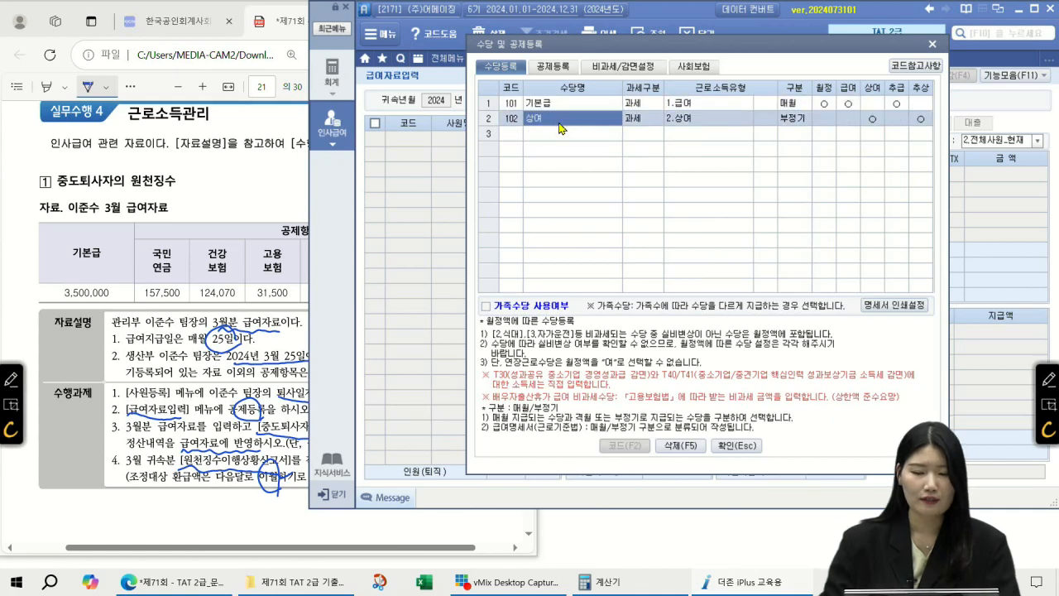
click(559, 68)
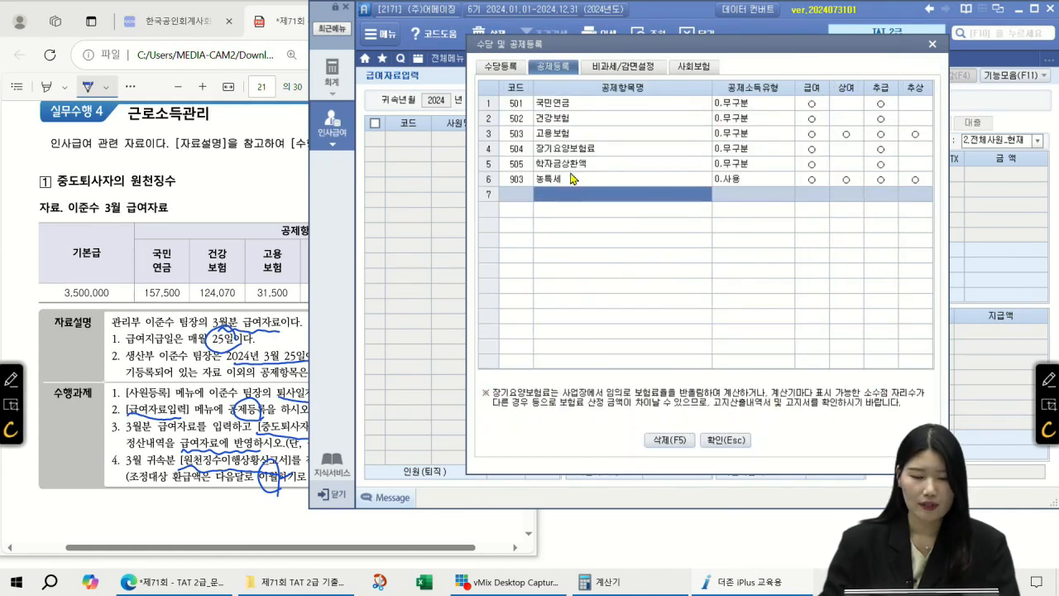
click(563, 153)
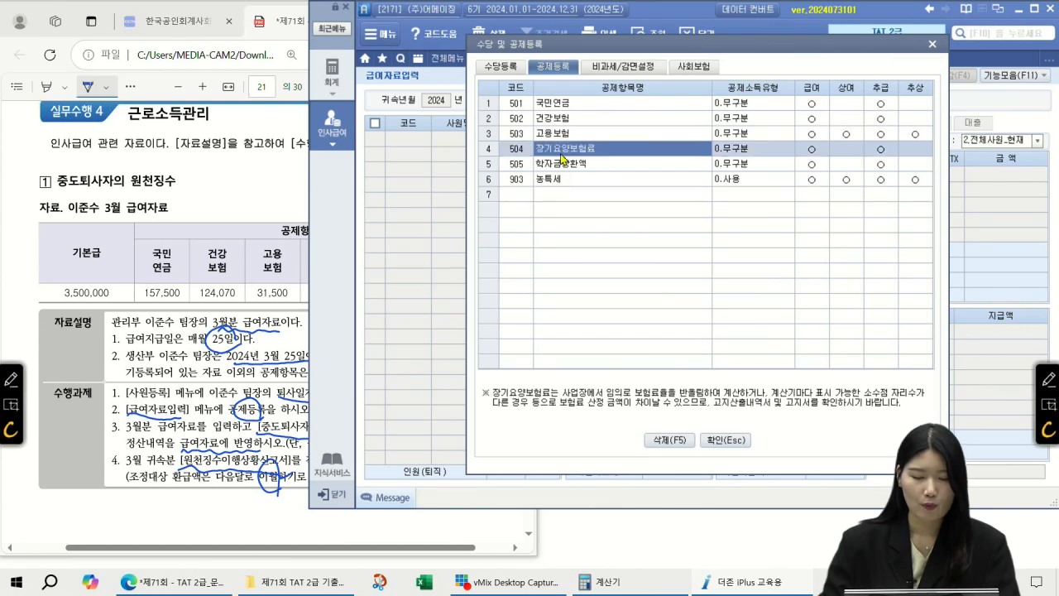
click(569, 123)
click(567, 192)
Add deduction 600 '건강보험료 정산' with type 건강보험료정산, applied to 급여
click(299, 209)
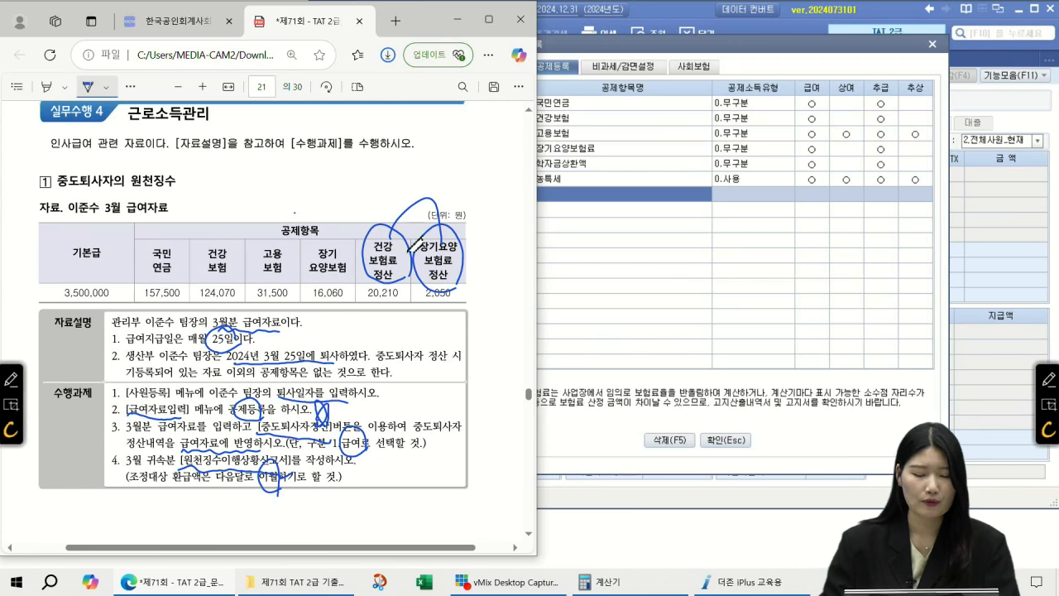
click(622, 199)
click(622, 199)
text(건강보험료)
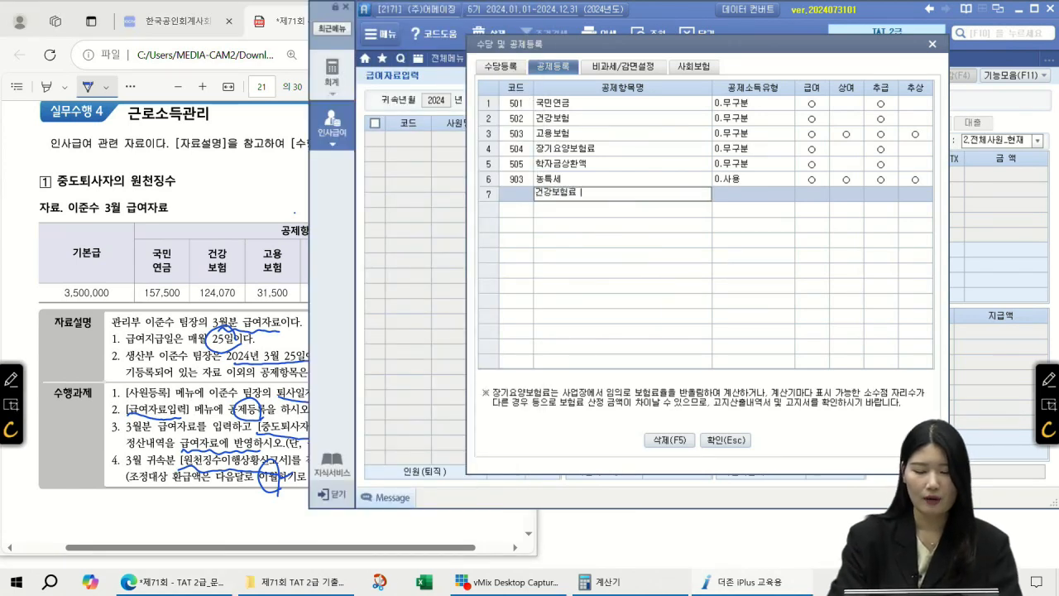
text( 정산)
key(Return)
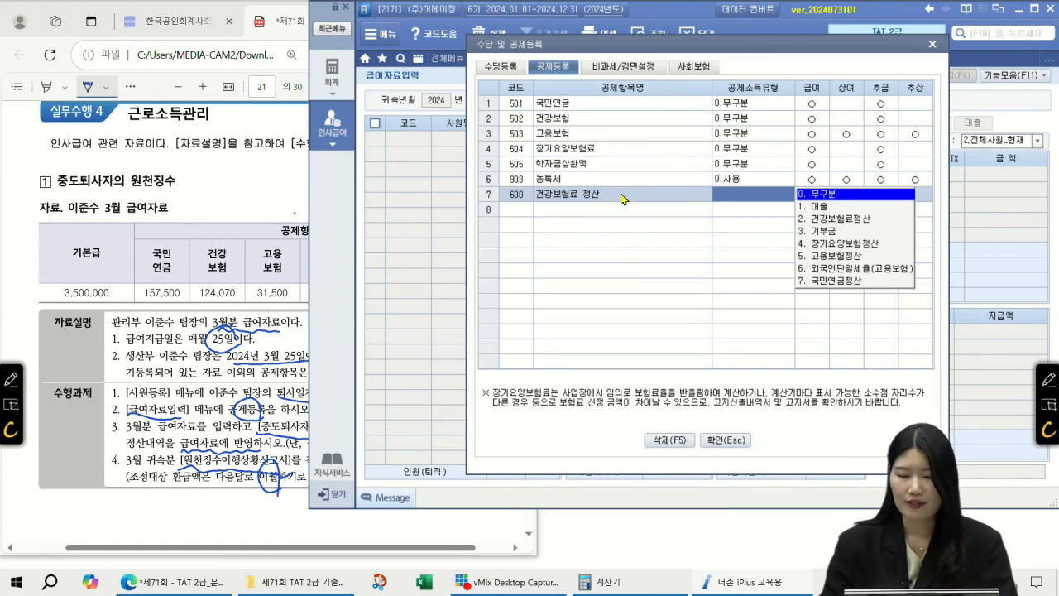
click(823, 222)
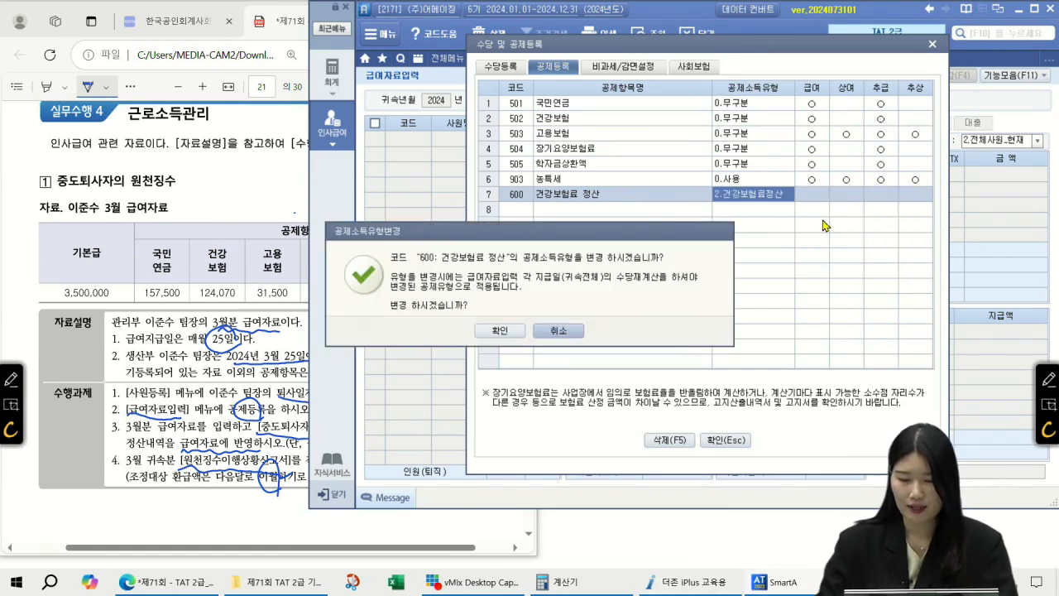
click(494, 333)
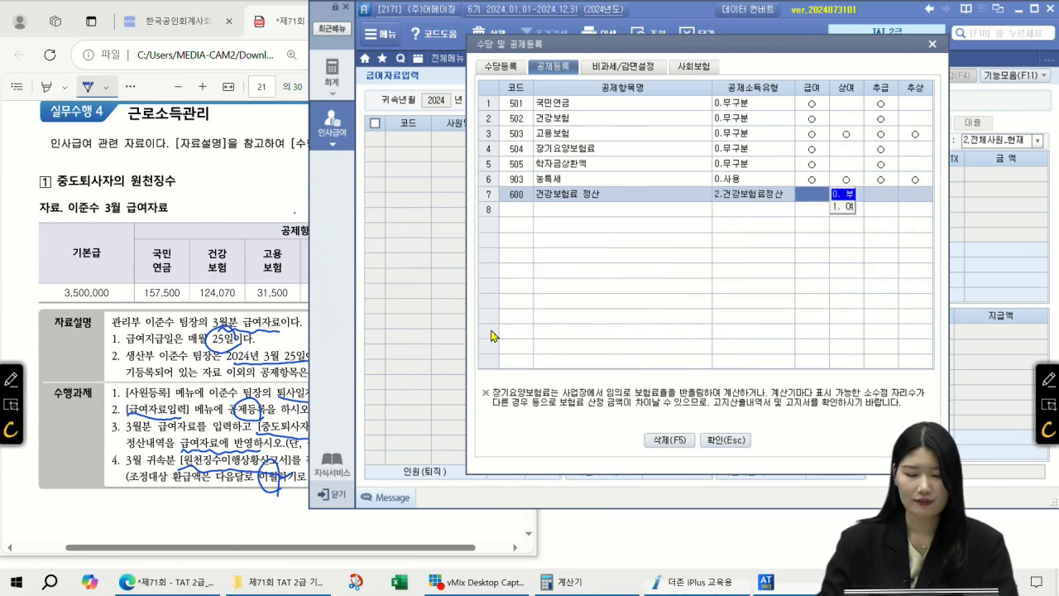
key(1)
key(Return)
key(Return)
key(Return)
key(Return)
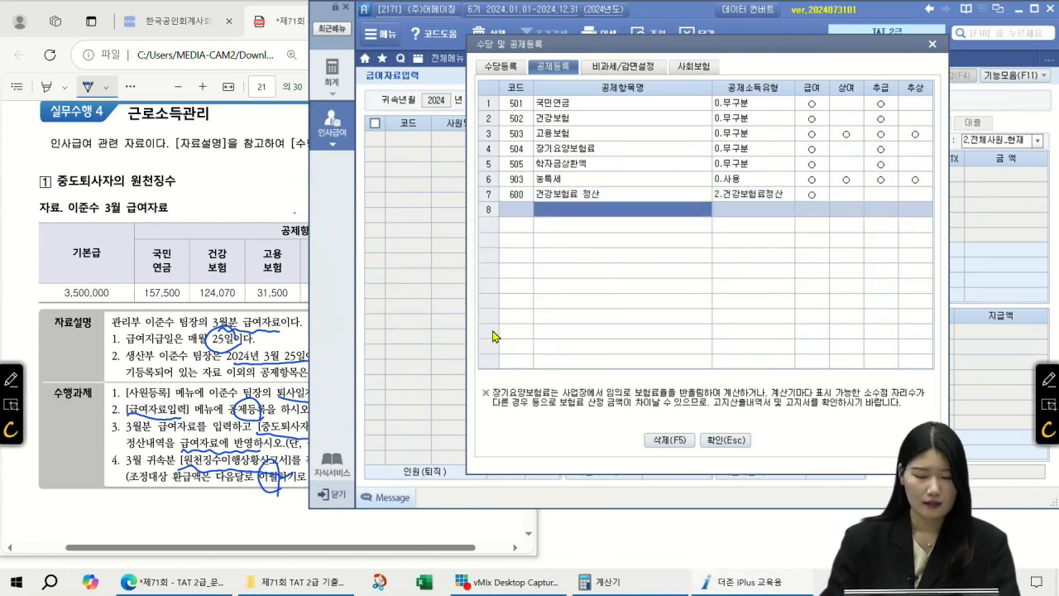
Add deduction 601 '장기요양보험료 정산' with the long-term care settlement type, applied to 급여
text(장기용)
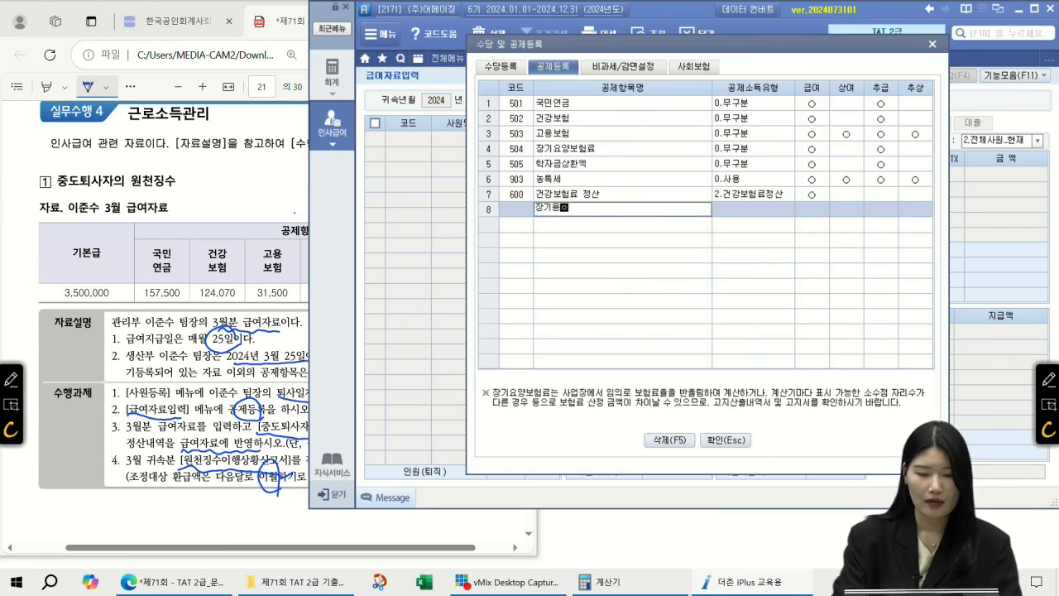
text(양보)
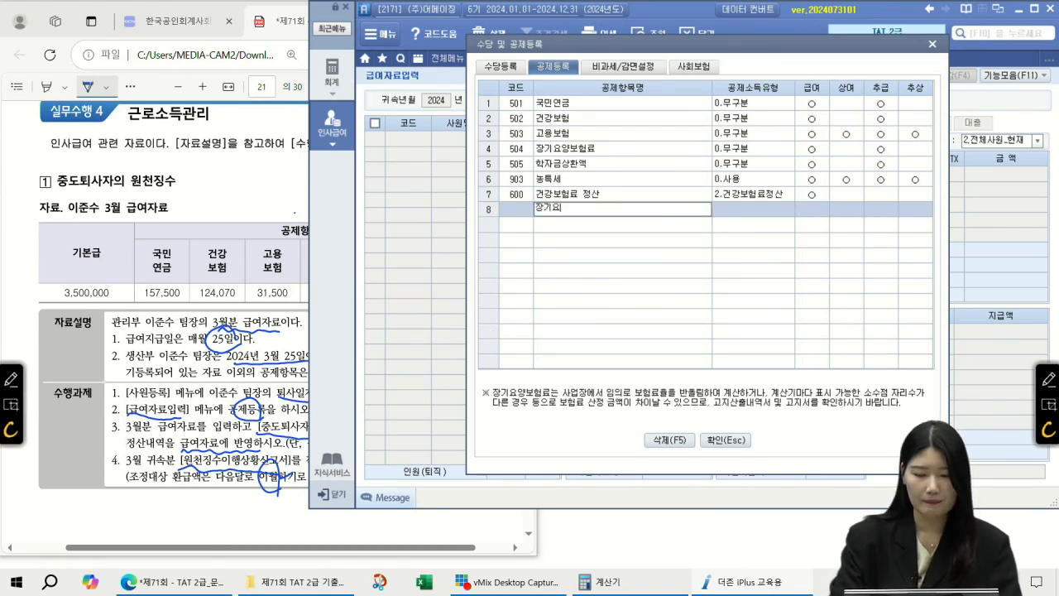
text(험료 정산)
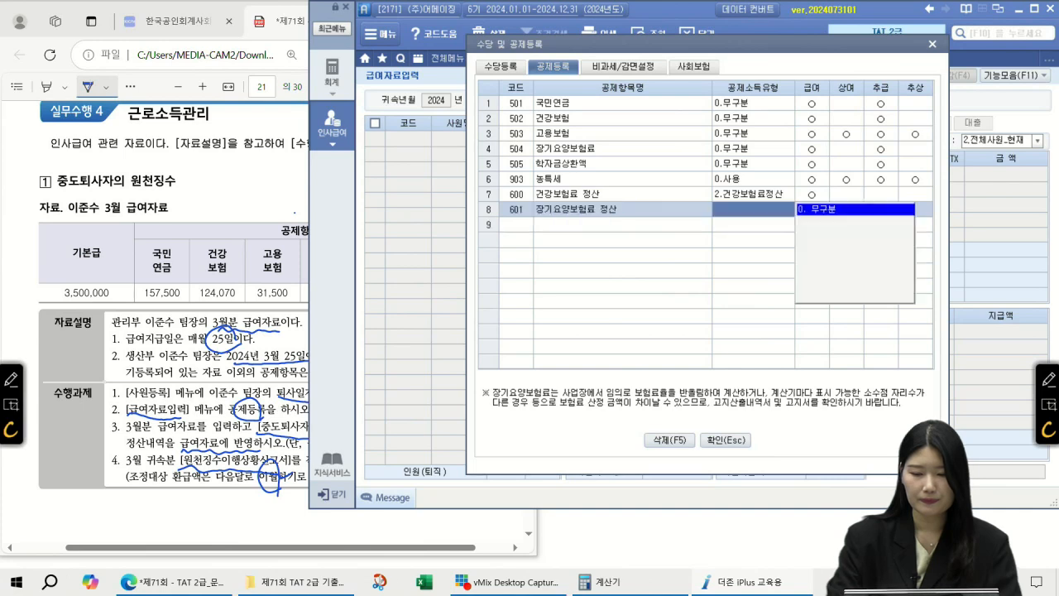
key(Return)
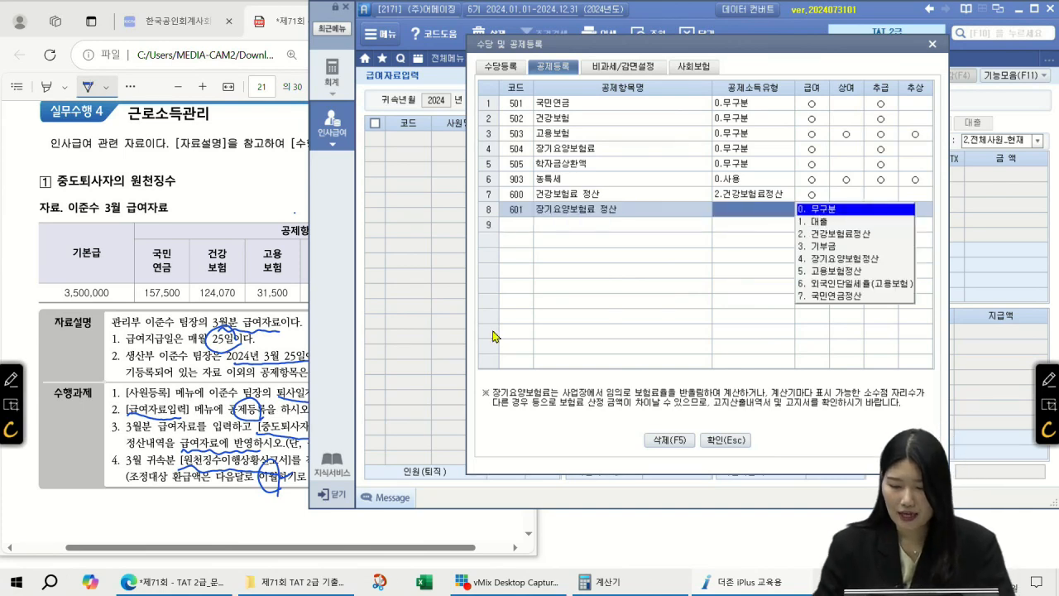
key(4)
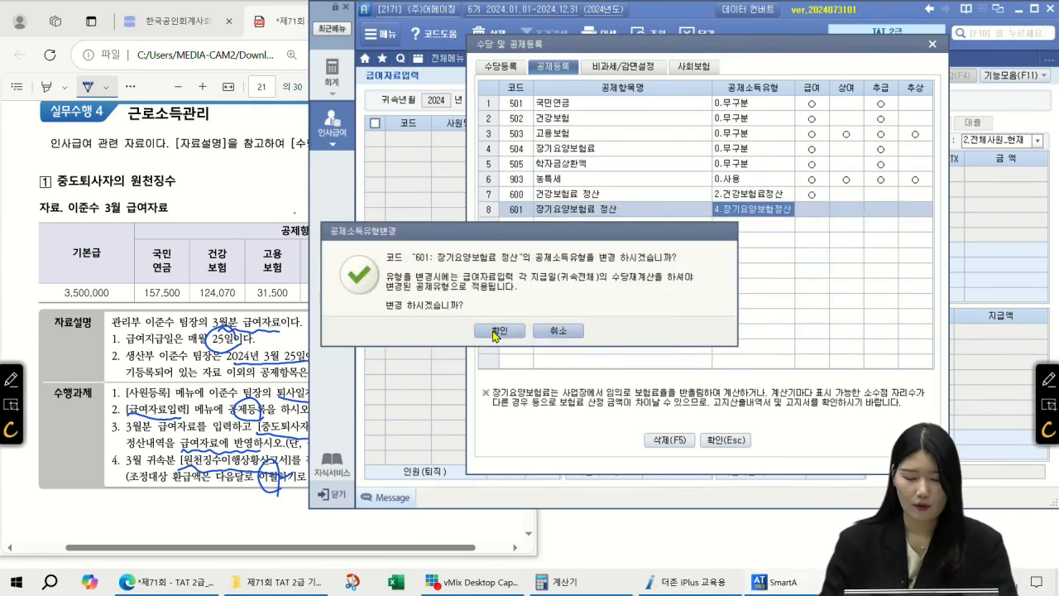
click(495, 334)
click(830, 224)
click(810, 211)
click(844, 223)
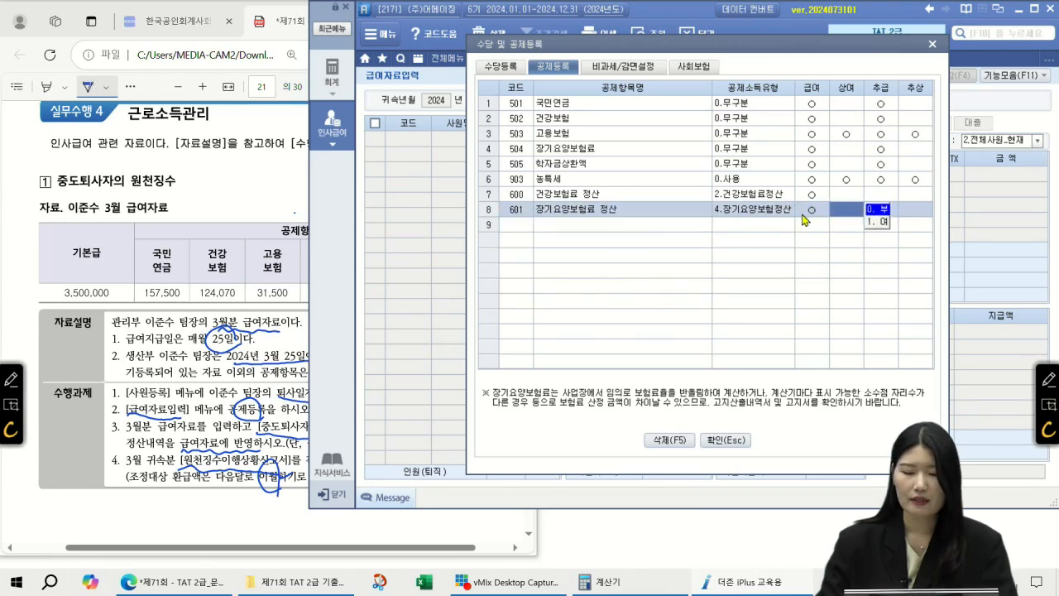
click(618, 200)
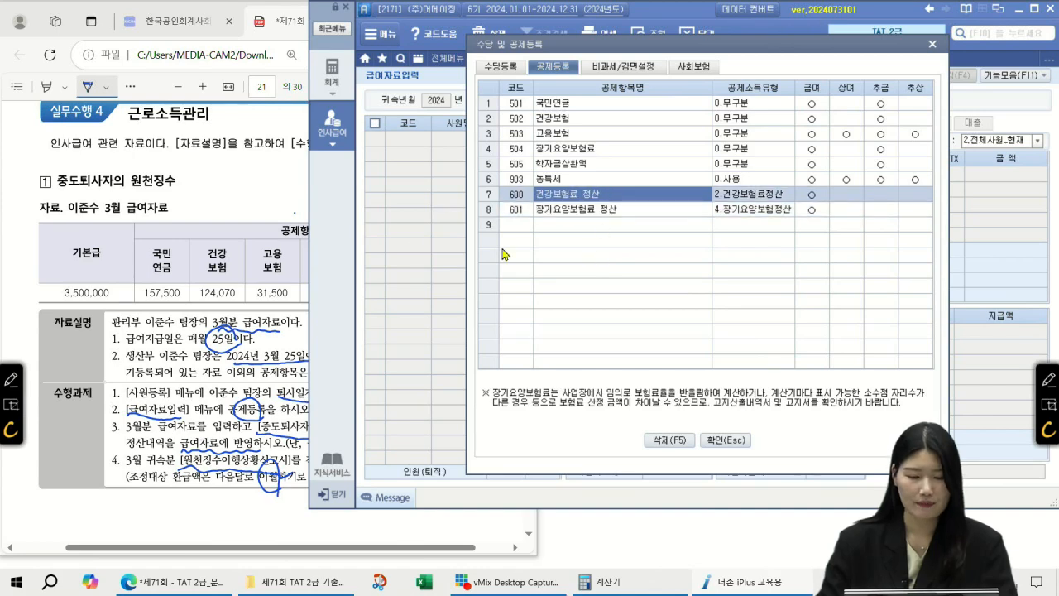
click(298, 189)
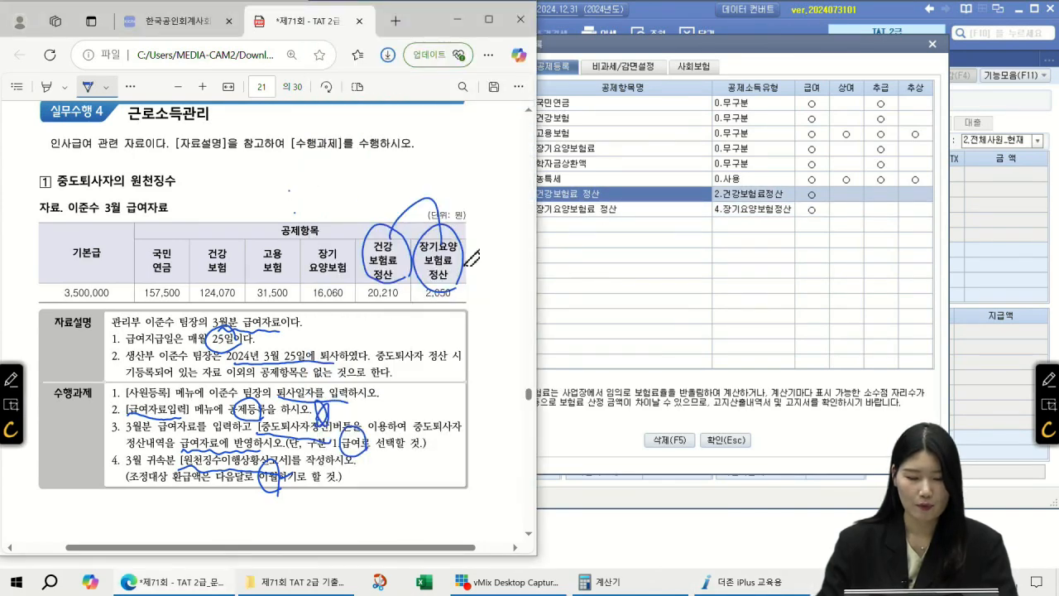
Enter base pay 3,500,000 for employee 1004 in the March (귀속월 03) payroll
click(725, 440)
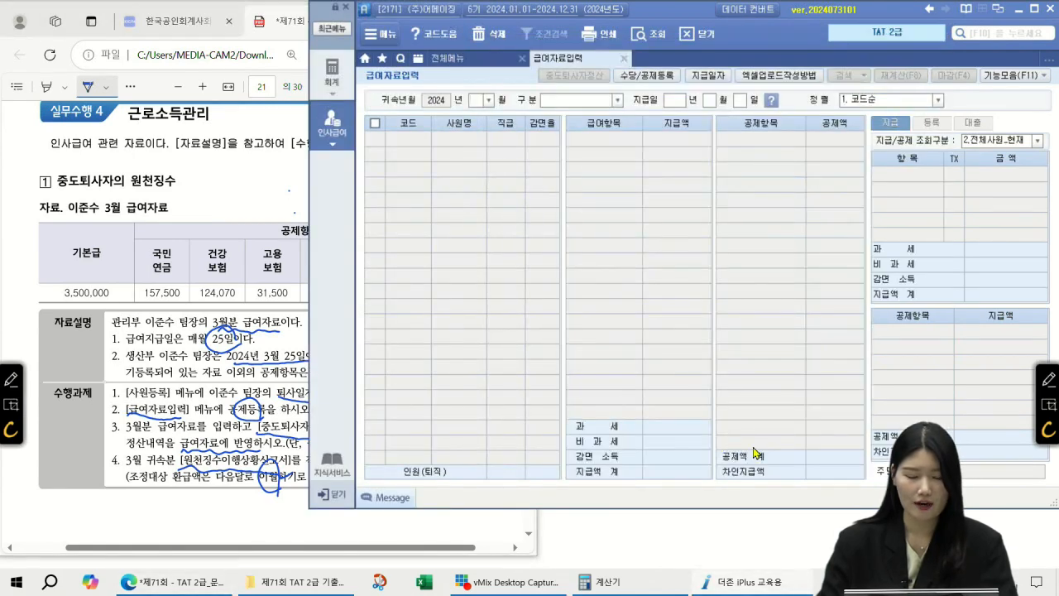
text(03)
key(Return)
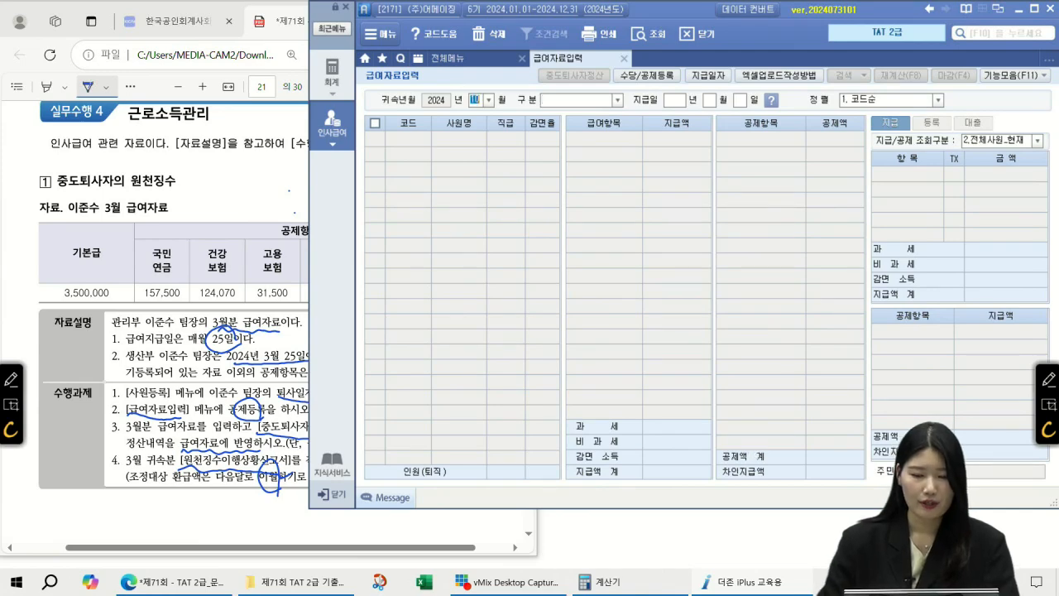
key(Return)
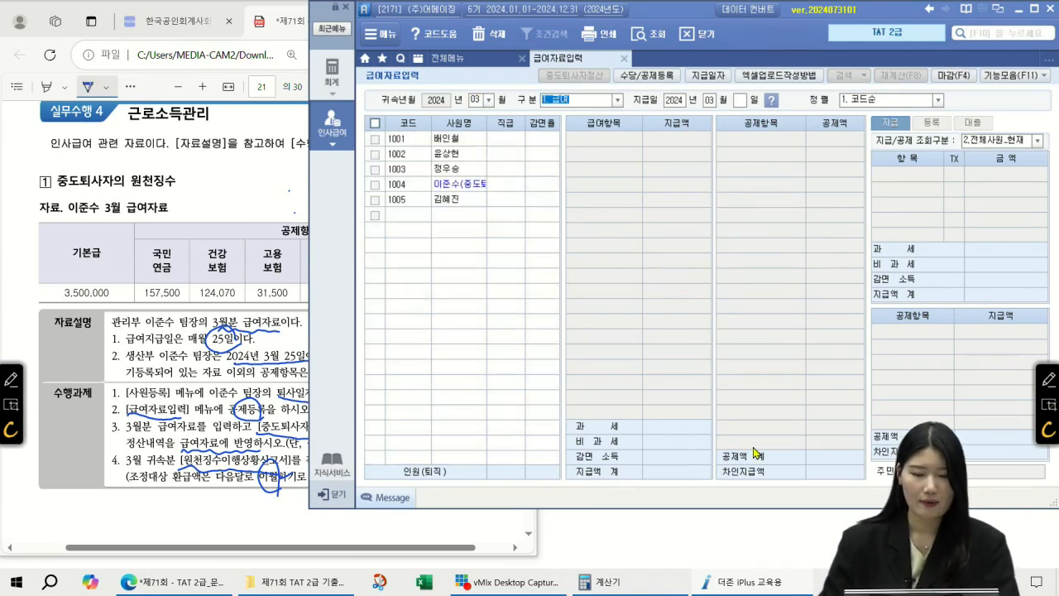
click(448, 184)
click(671, 139)
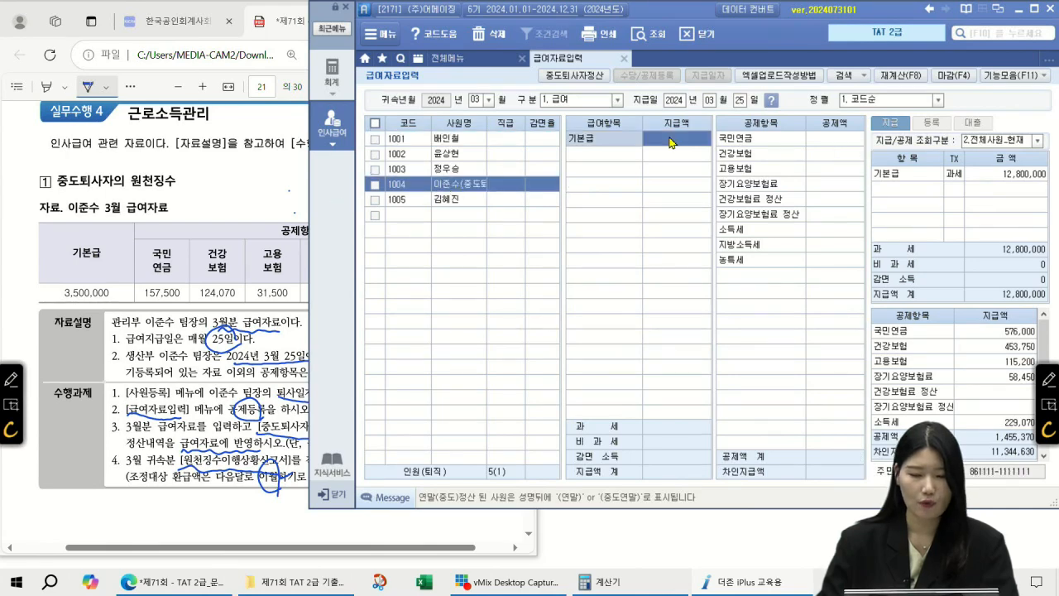
text(3500000)
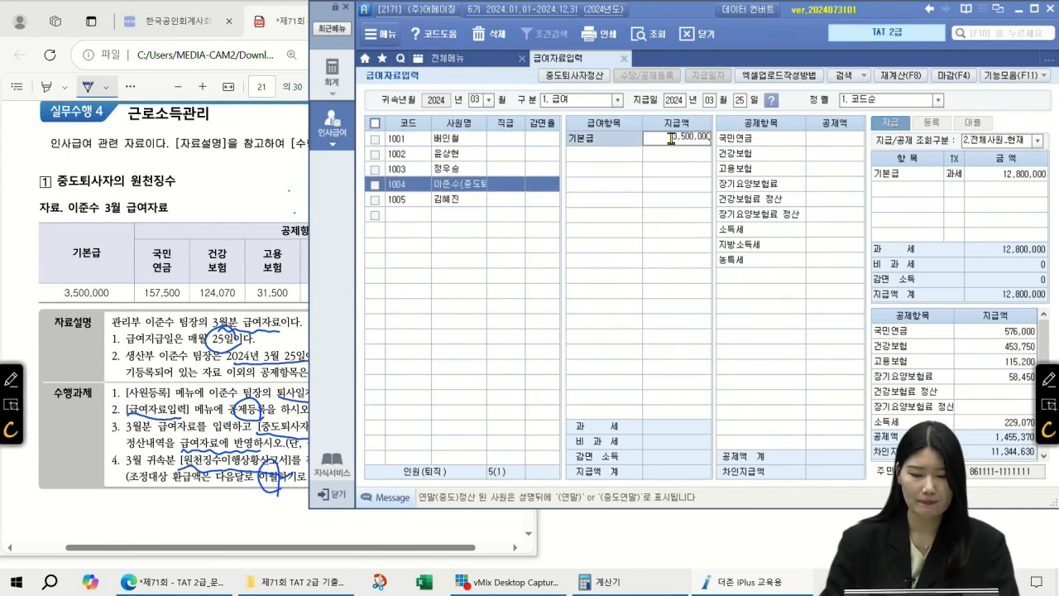
key(Return)
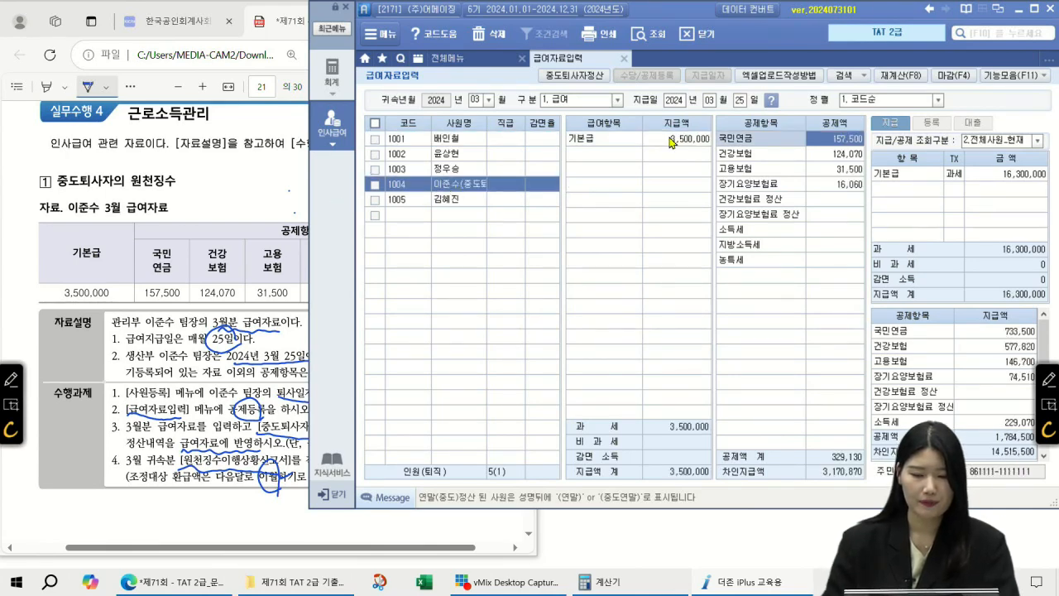
Check the insurance deductions and enter the 건강보험료 정산 amount 20,210
click(837, 158)
click(848, 169)
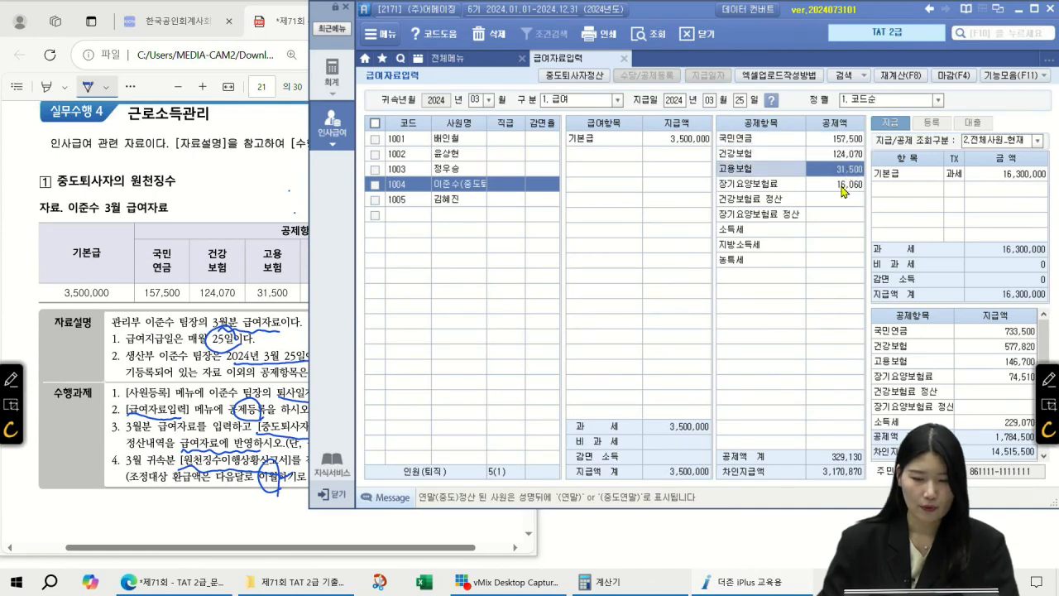
click(844, 187)
click(224, 195)
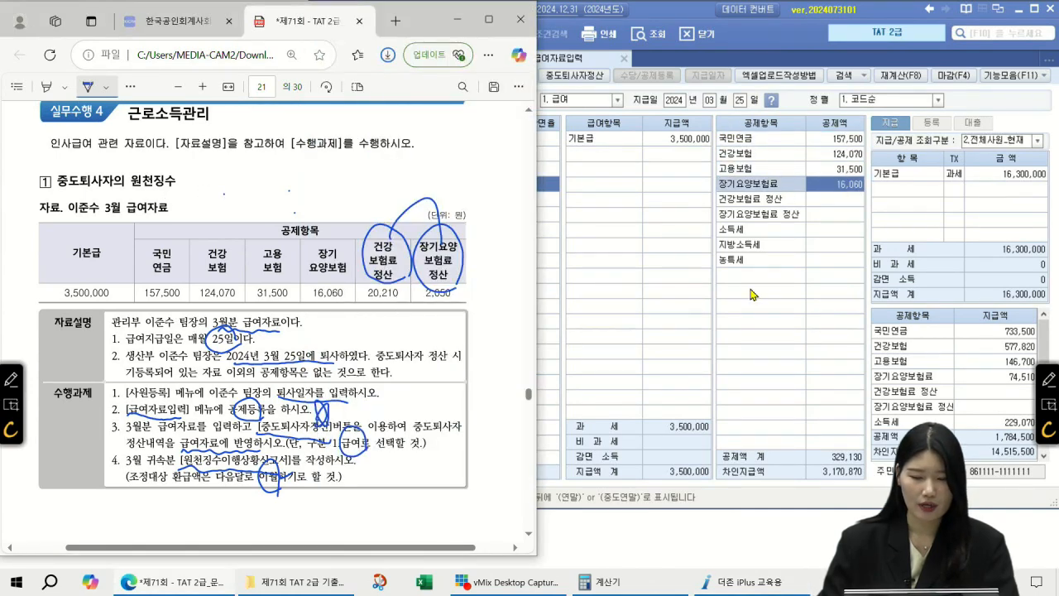
click(826, 200)
text(2)
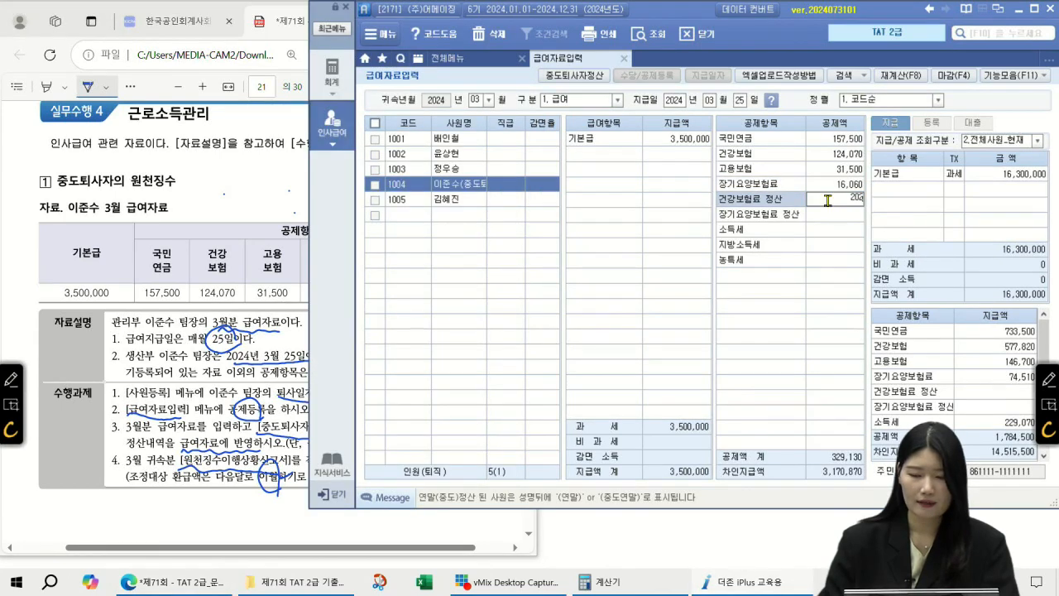
text(0,213)
key(BackSpace)
text(0)
key(Return)
Enter the 장기요양보험료 정산 amount 2,050 from the question PDF
click(298, 197)
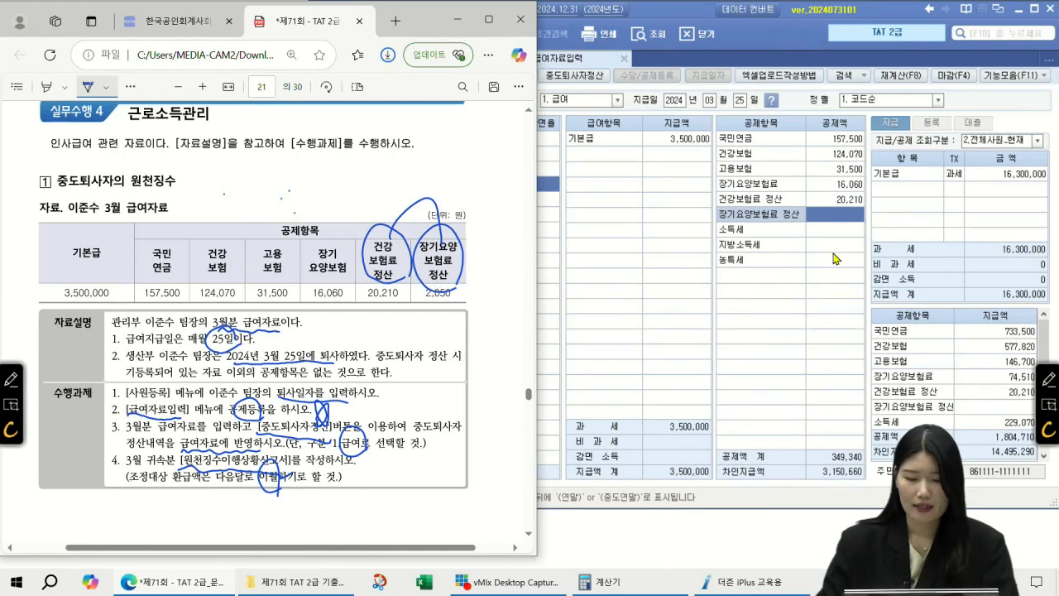
click(844, 215)
text(2050)
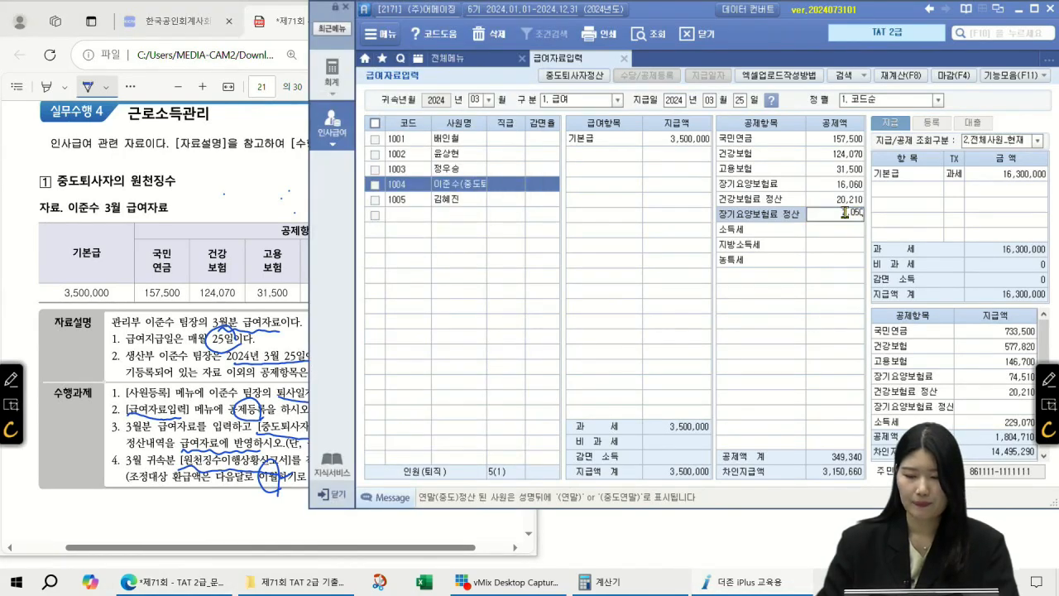
key(Return)
key(Return)
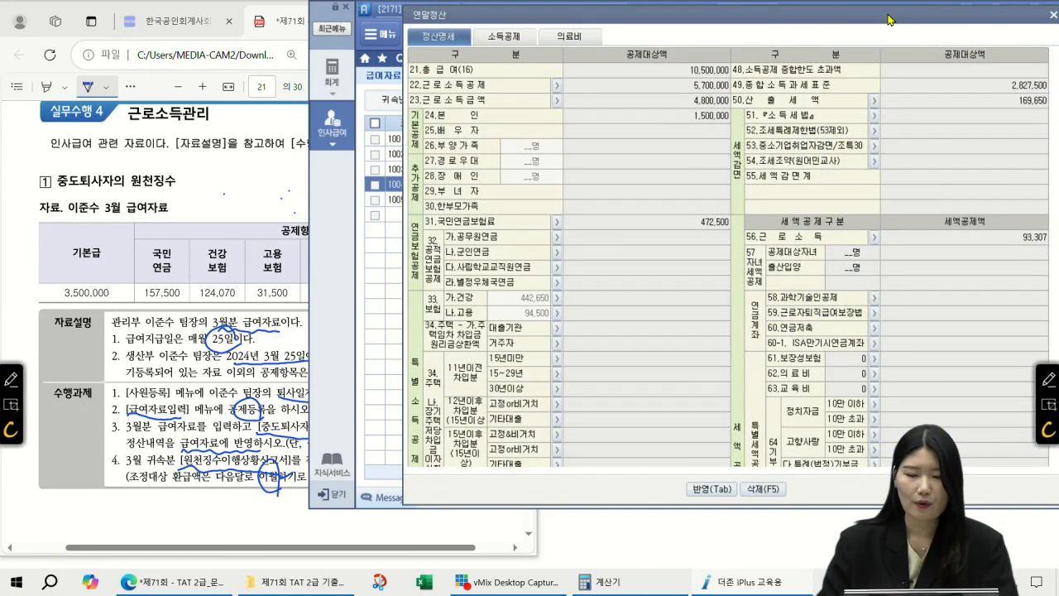
Dismiss the year-end settlement window and confirm the 2,050 care settlement amount
drag(807, 23, 447, 48)
click(703, 41)
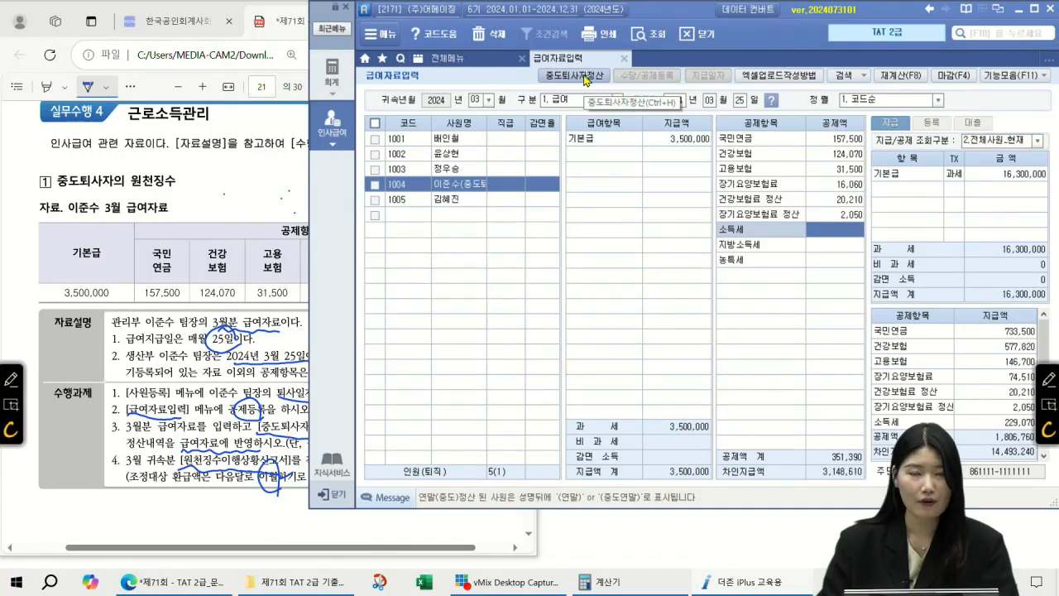
click(850, 214)
key(Return)
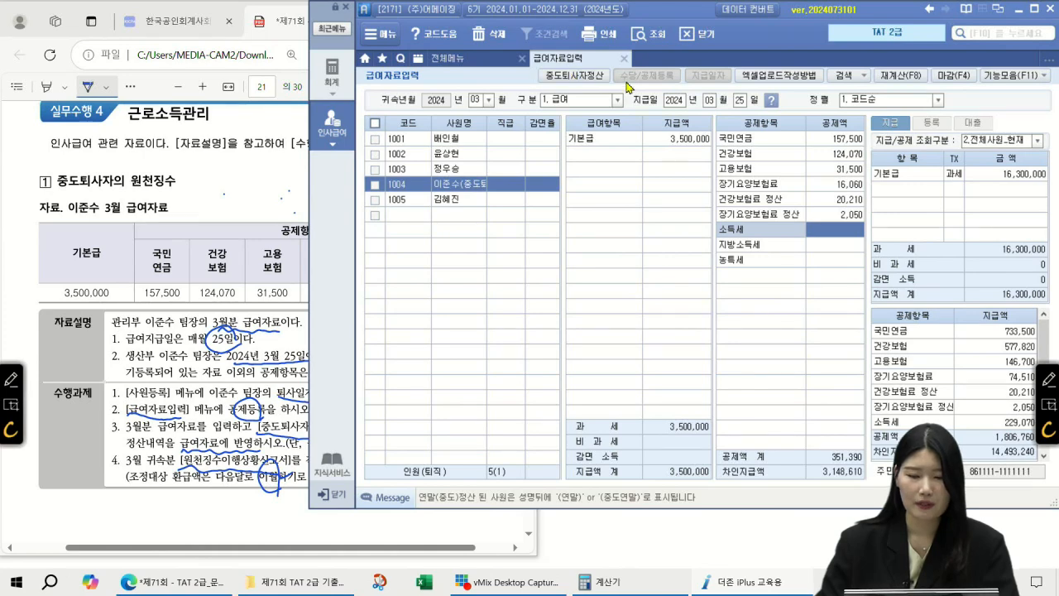
Apply the 중도퇴사자정산 results, giving 소득세 -254,440 and 지방소득세 -25,440
click(565, 78)
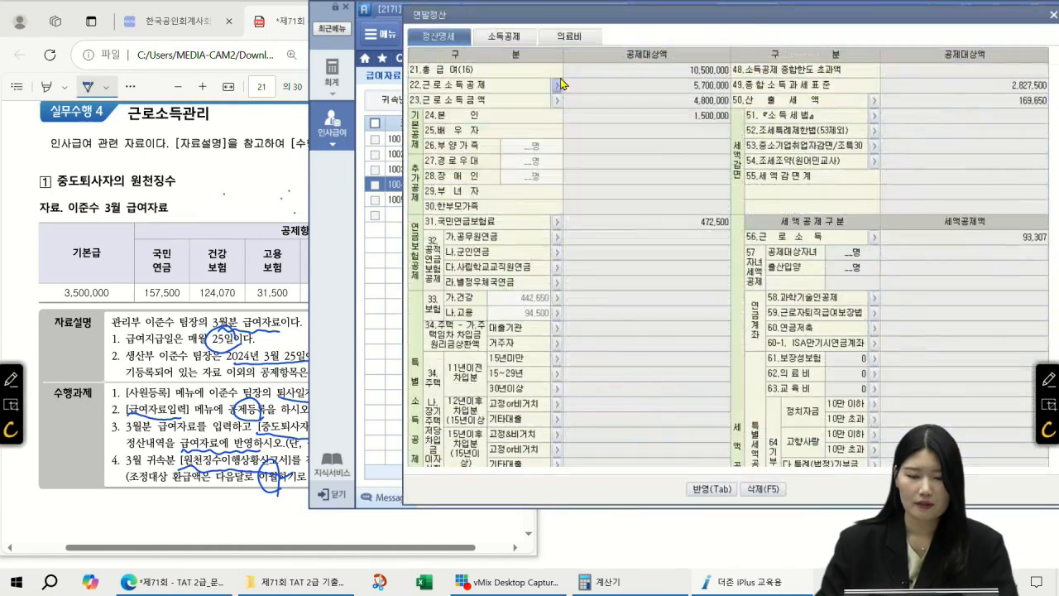
click(711, 488)
click(845, 234)
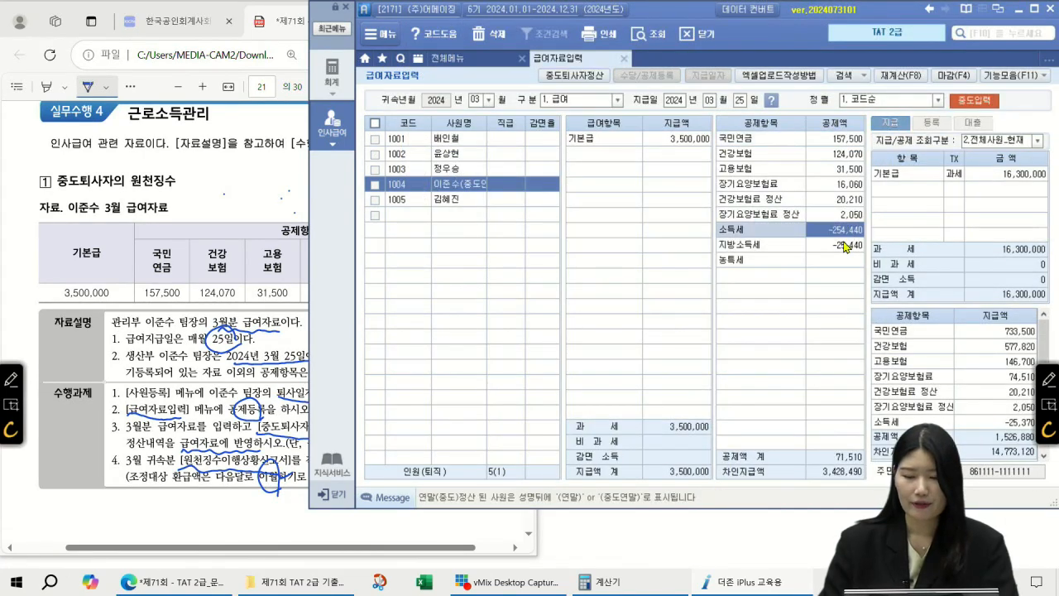
click(845, 246)
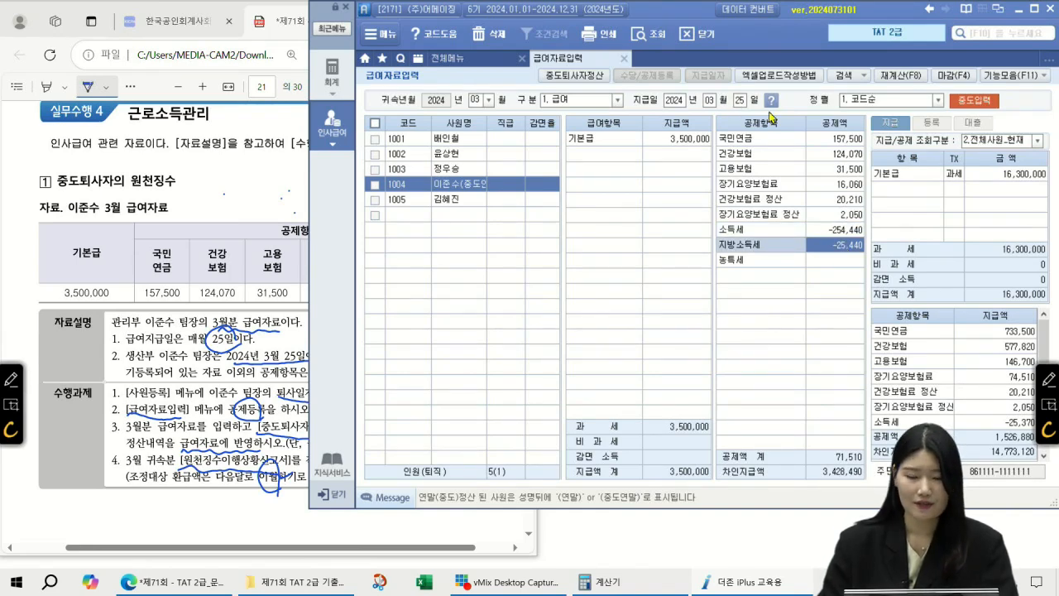
click(843, 234)
click(849, 248)
click(845, 234)
click(846, 248)
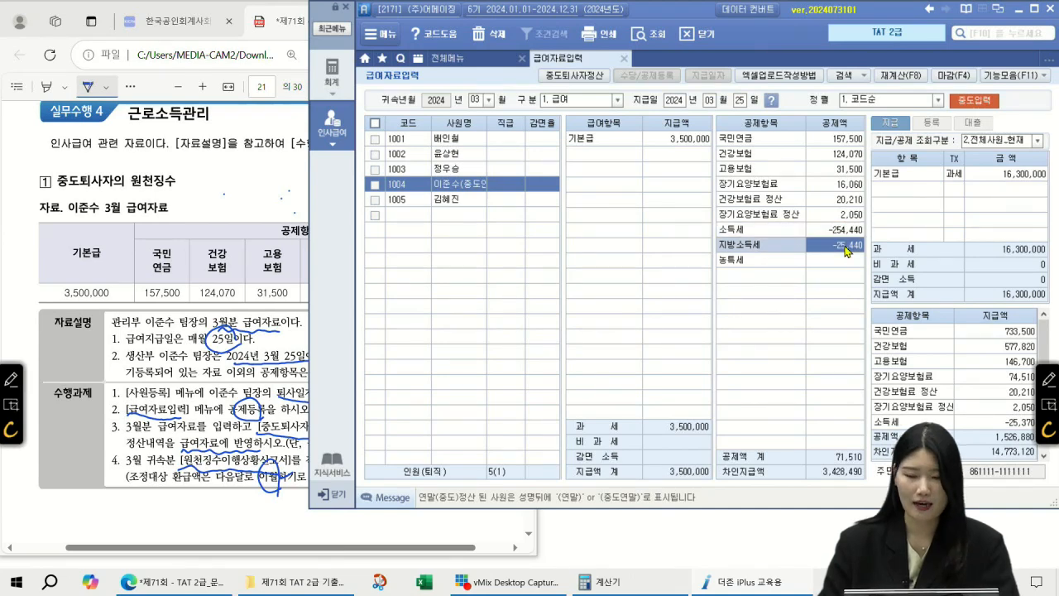
Open 원천징수이행상황신고서 for period 2024-03 ~ 2024-03 and load the data
click(624, 58)
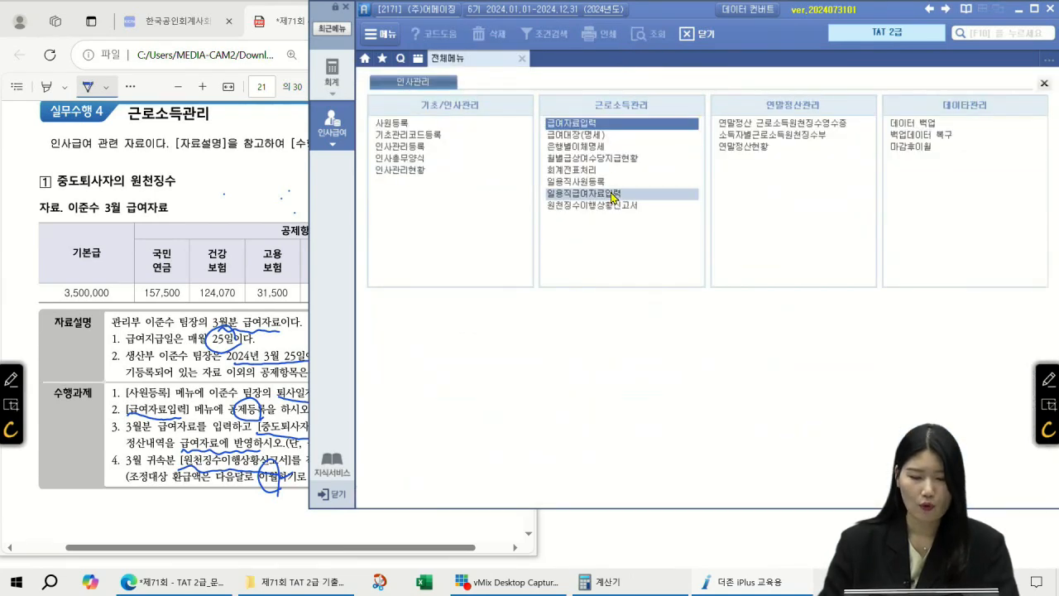
click(602, 204)
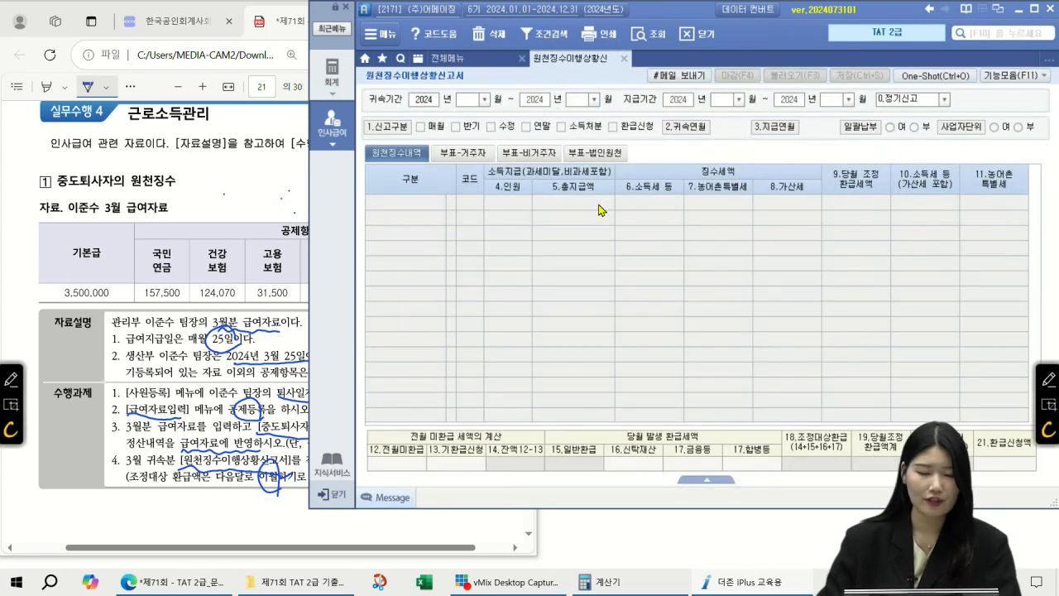
text(03)
key(Return)
text(0303)
key(Return)
text(03)
key(Return)
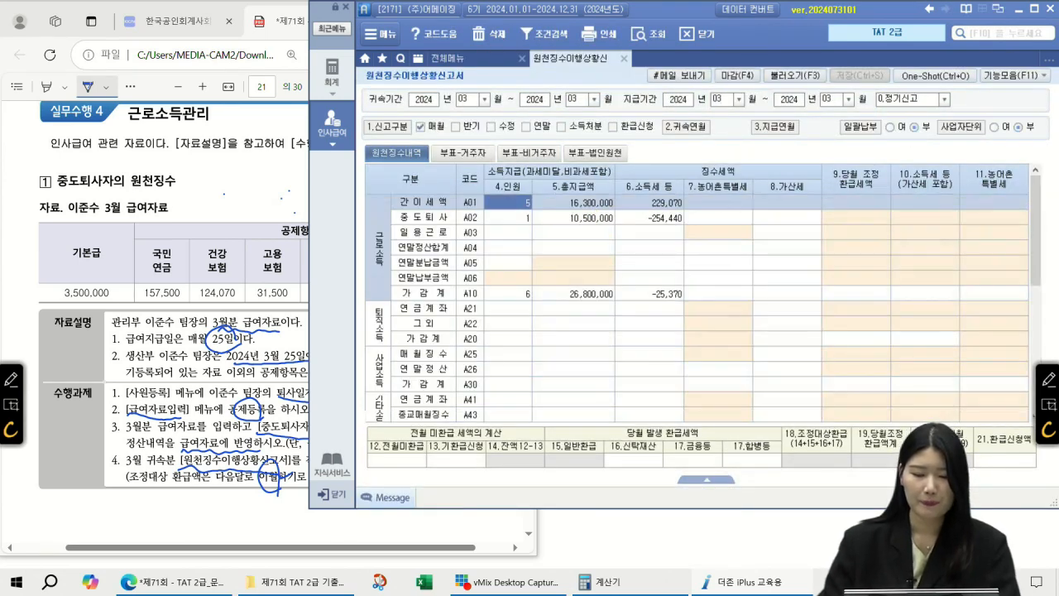
Inspect the A02 중도퇴사 row (10,500,000 pay, -254,440 tax) and the A01 headcounts
click(514, 225)
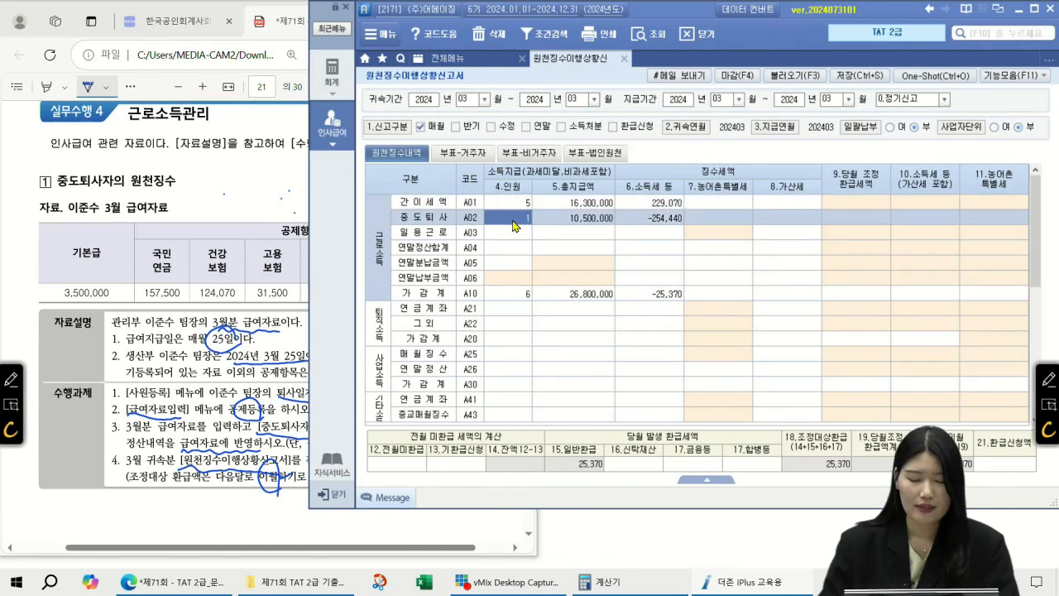
click(596, 223)
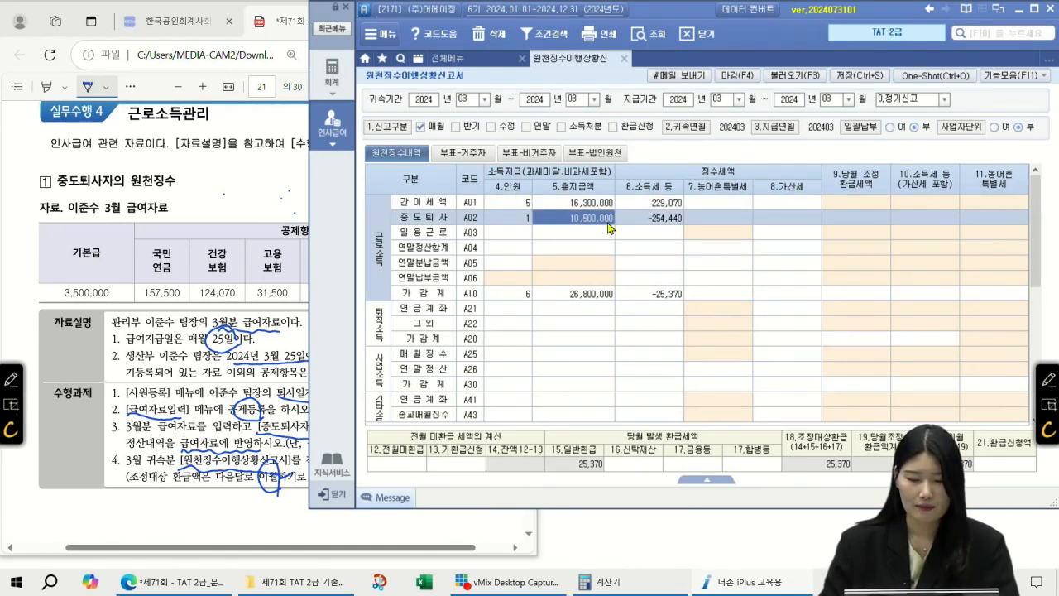
click(653, 220)
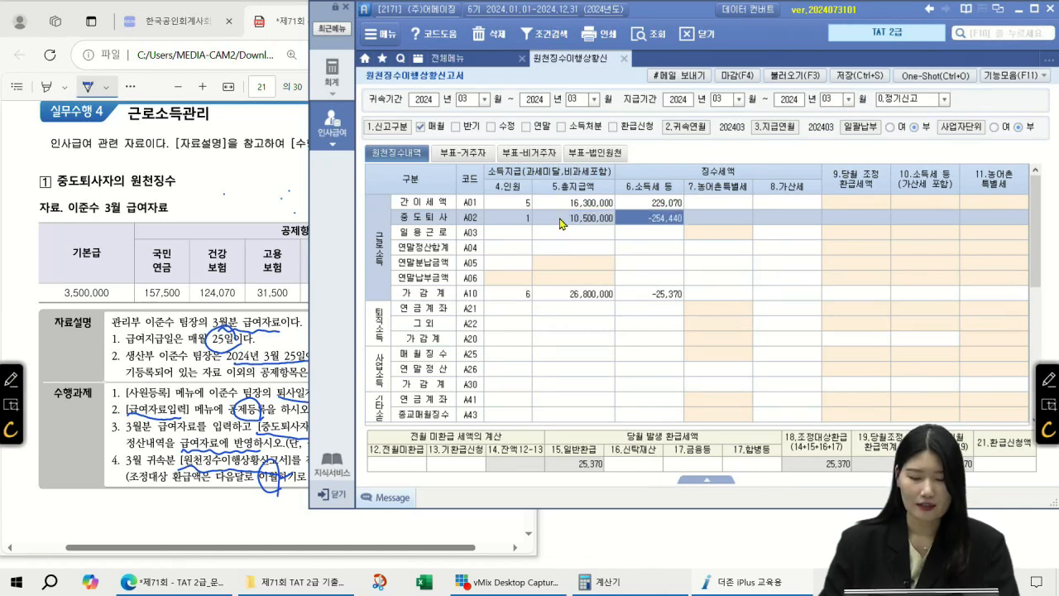
click(527, 294)
click(511, 204)
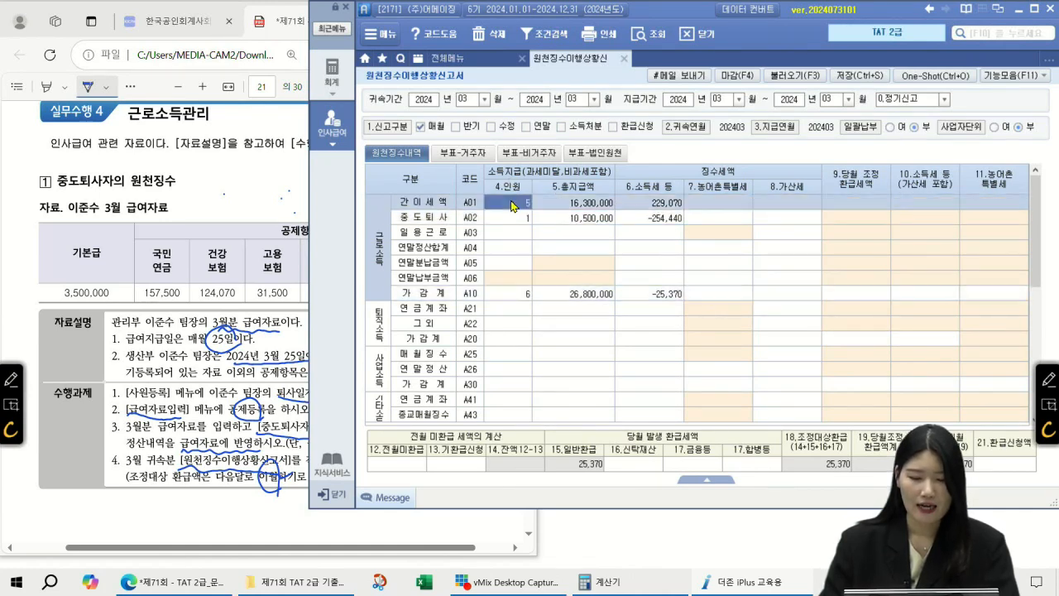
click(516, 218)
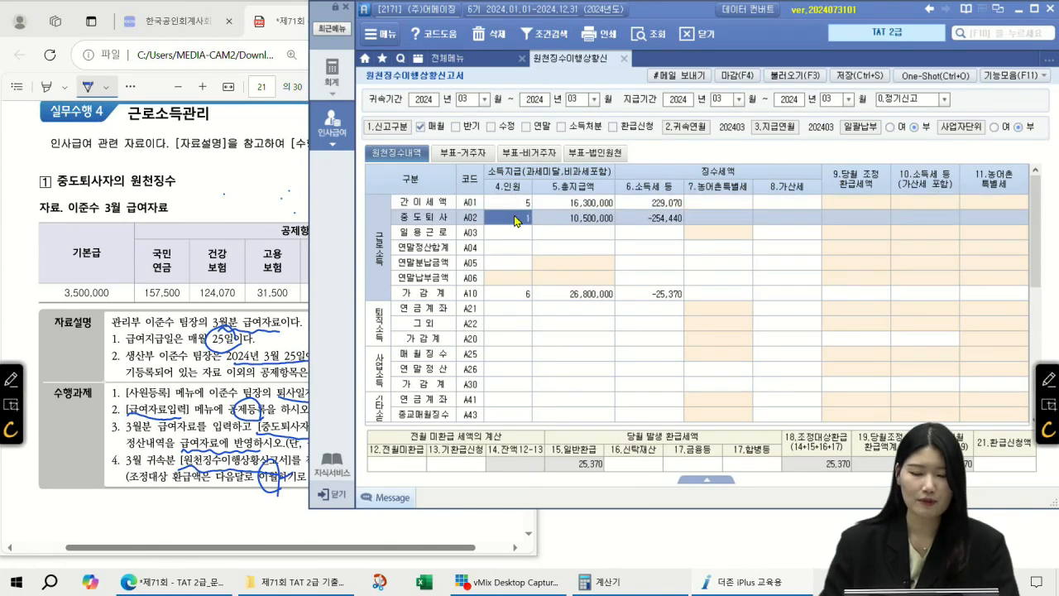
click(516, 211)
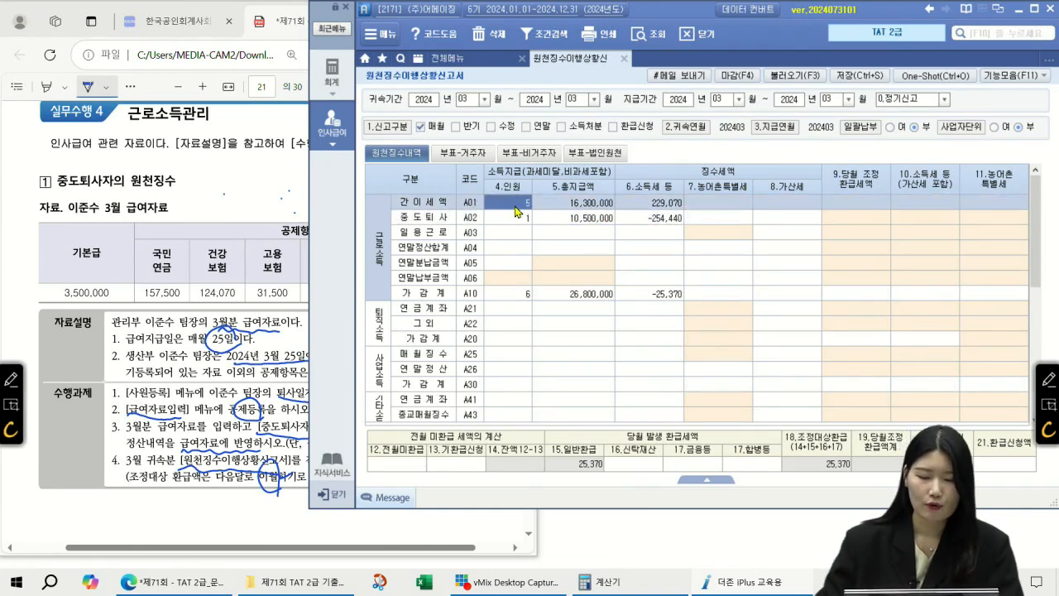
click(1047, 377)
Annotate the report: circle 간이세액 and headcount 5, underline March periods, write '3月 (중도퇴사)'
mouse_move(457, 208)
mouse_down()
mouse_move(426, 216)
mouse_move(442, 211)
mouse_up()
drag(445, 111, 592, 104)
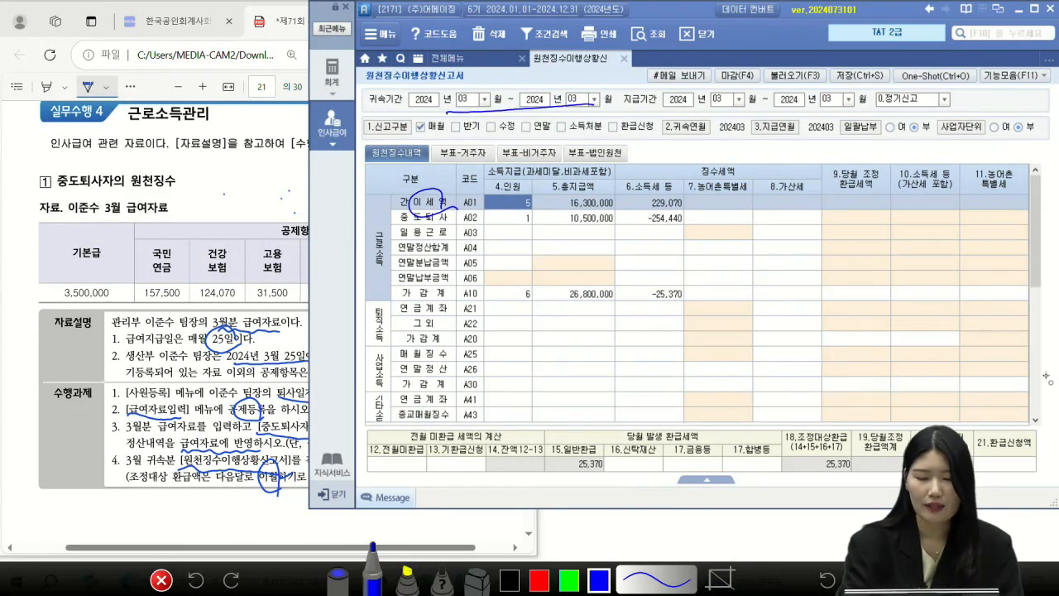
drag(690, 110, 842, 106)
mouse_move(536, 204)
mouse_down()
mouse_move(528, 197)
mouse_move(658, 142)
mouse_move(680, 145)
mouse_up()
drag(667, 152, 680, 150)
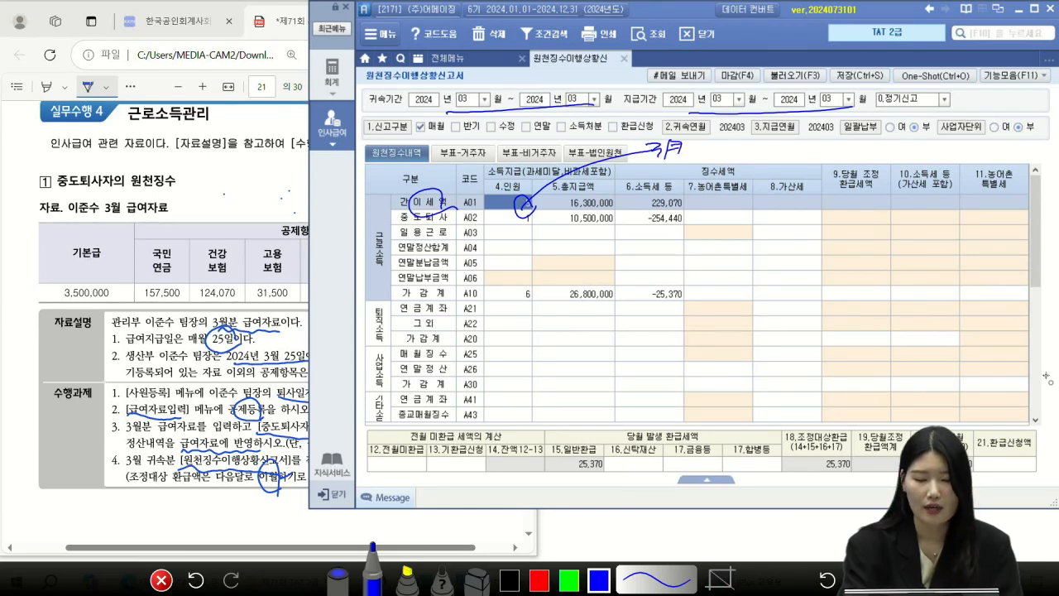
drag(700, 139, 696, 159)
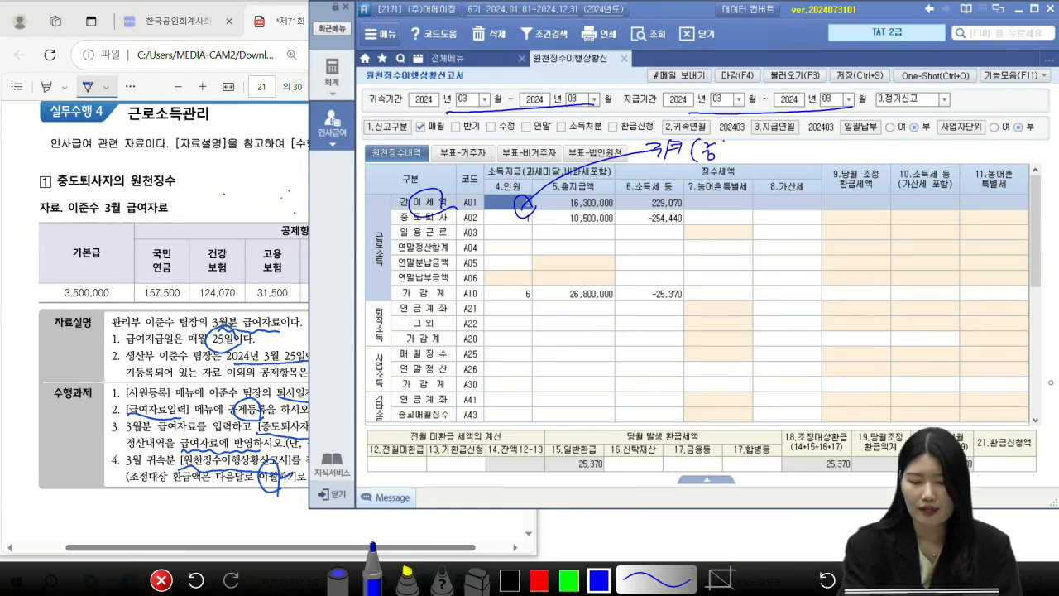
drag(759, 154, 767, 154)
drag(769, 139, 771, 177)
Mark the 중도퇴사 row, circling 10,500,000 with note '1~3月' and the -254,440 tax
drag(410, 225, 537, 219)
mouse_move(625, 217)
mouse_down()
mouse_move(559, 225)
mouse_move(616, 212)
mouse_up()
mouse_move(597, 231)
mouse_down()
mouse_move(597, 248)
mouse_move(637, 256)
mouse_up()
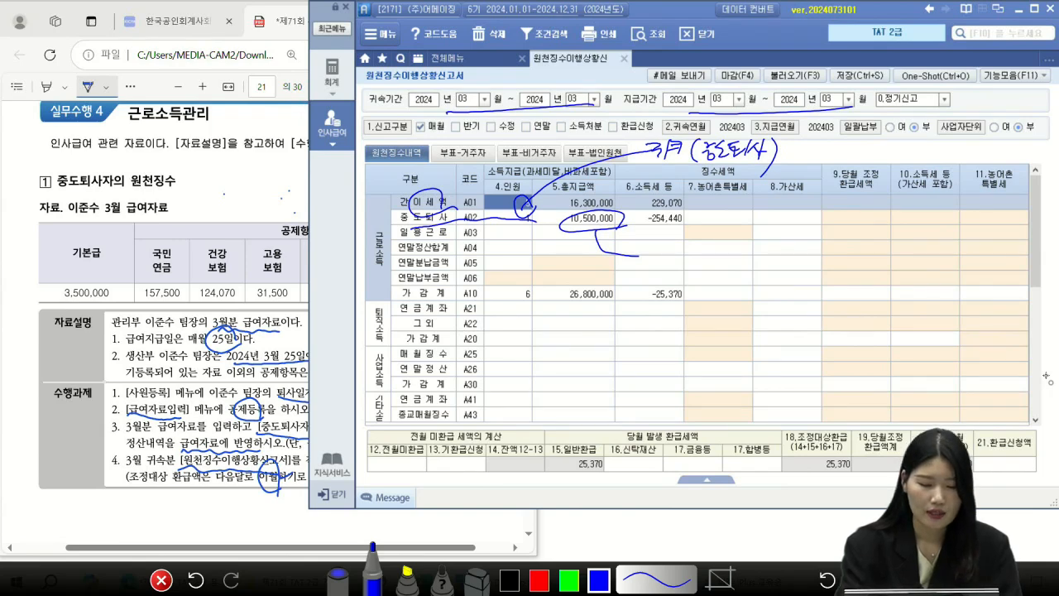
drag(695, 245, 699, 263)
drag(703, 243, 704, 258)
drag(707, 242, 708, 258)
mouse_move(623, 221)
mouse_down()
mouse_move(554, 233)
mouse_move(614, 230)
mouse_up()
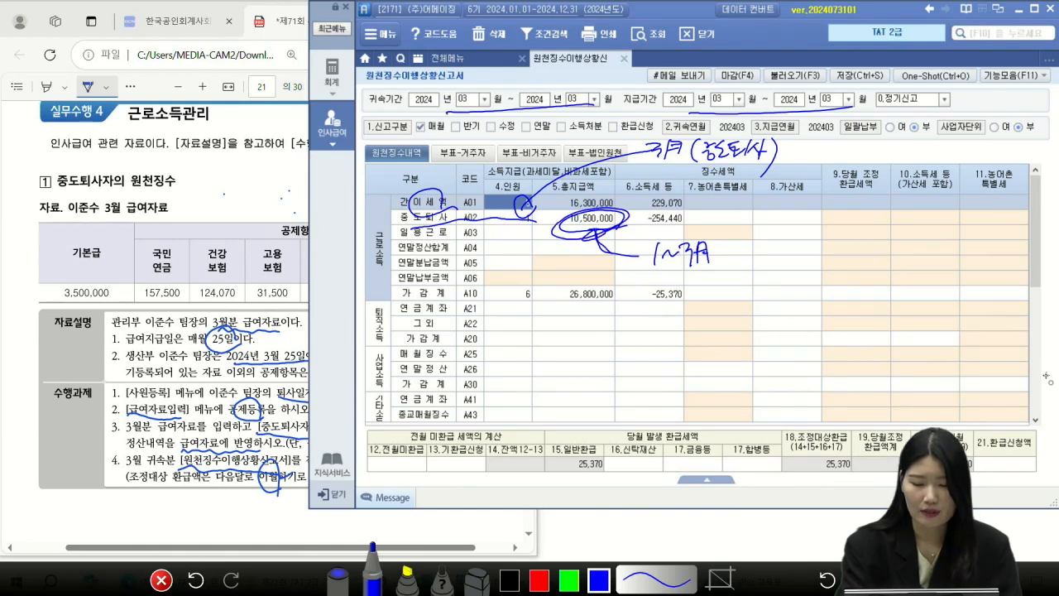
drag(685, 217, 690, 223)
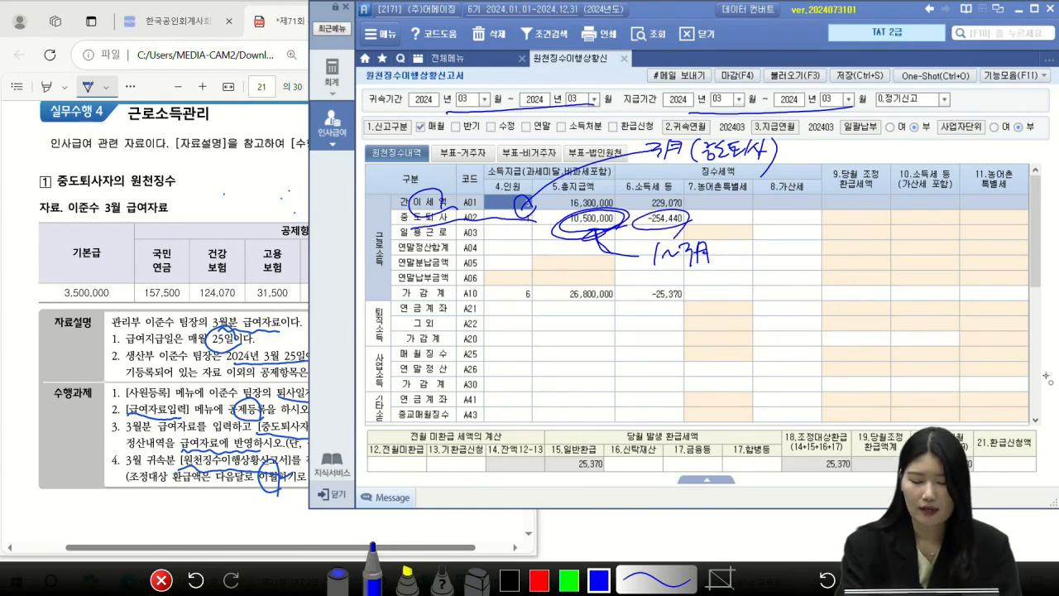
drag(696, 222, 711, 212)
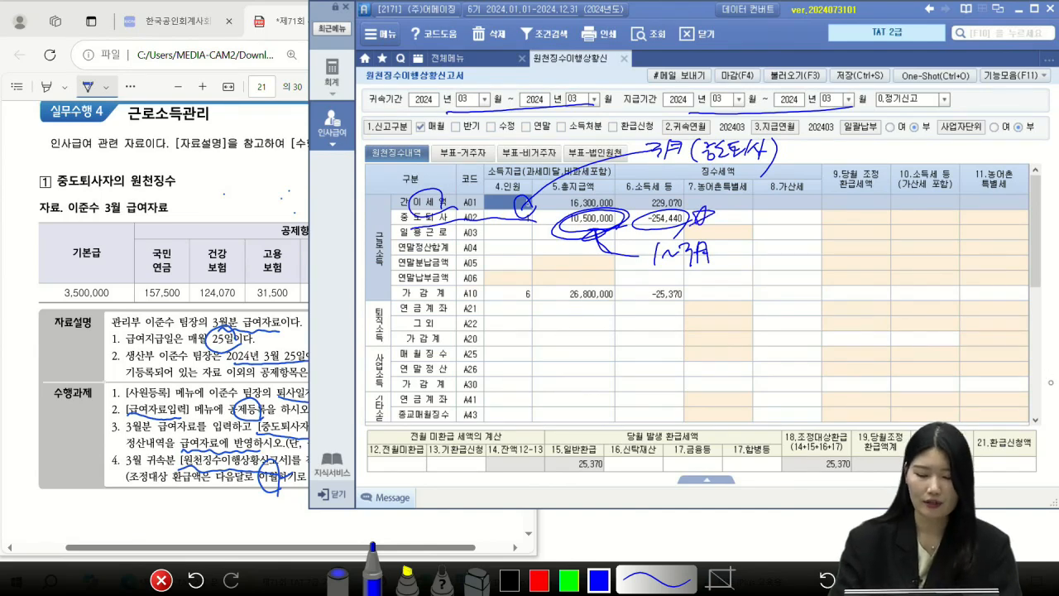
Clear the annotations and save the March 2024 report, confirming with 예
click(161, 580)
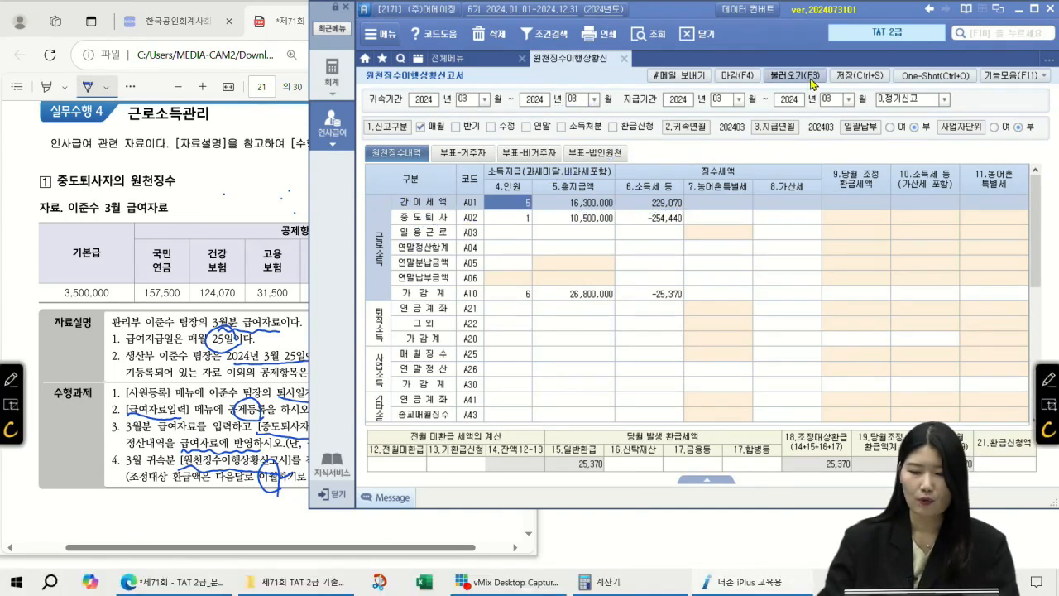
click(856, 76)
click(483, 325)
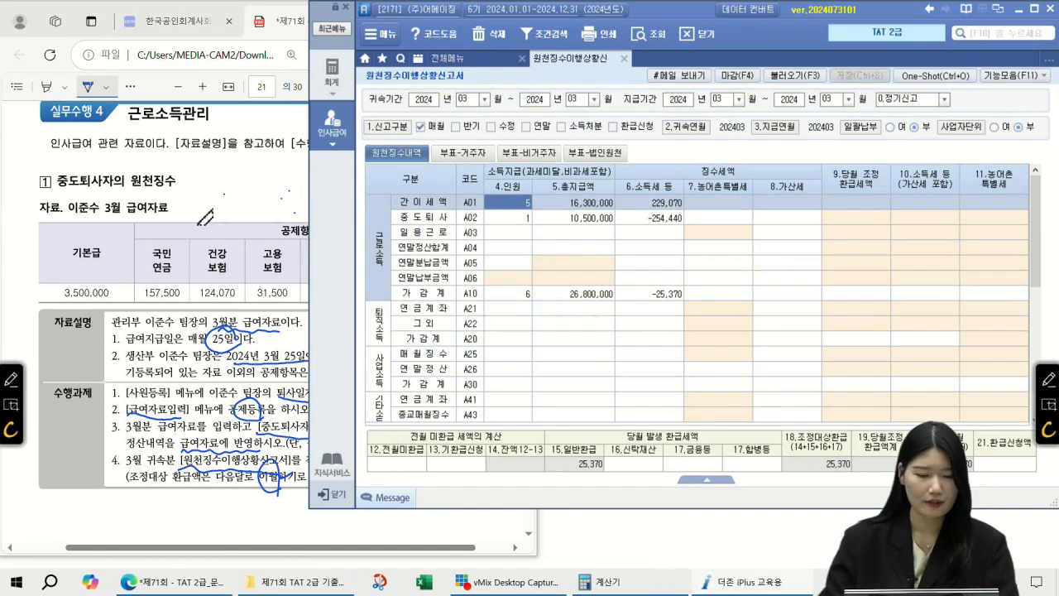
Read the PDF questions, then reopen March 급여자료입력 for employee 1004 and check 소득세
click(275, 23)
scroll(390, 286, down, 10)
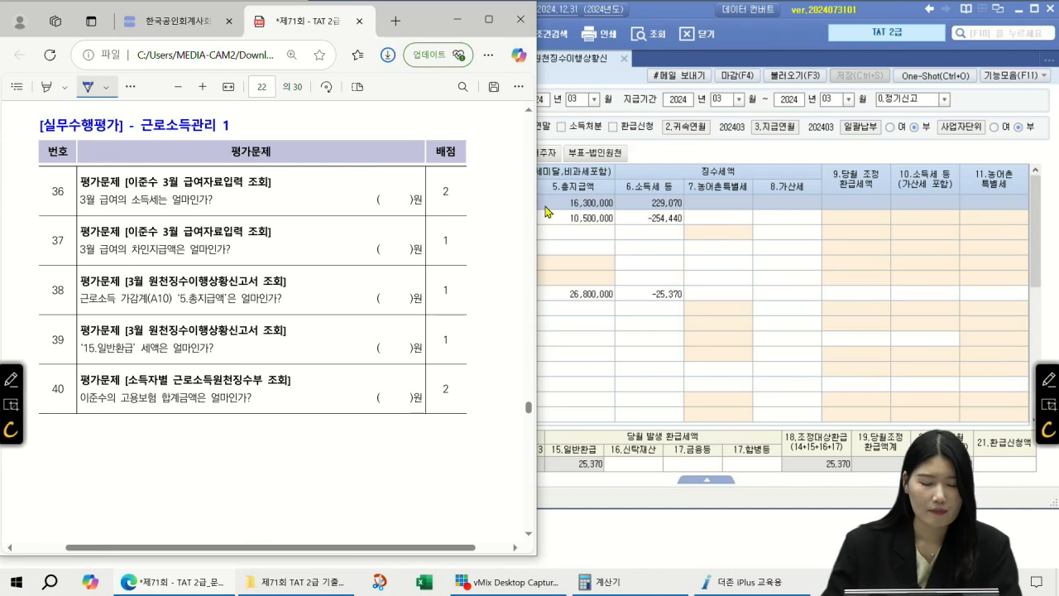
click(612, 65)
click(484, 59)
click(632, 124)
text(03)
key(Return)
key(Return)
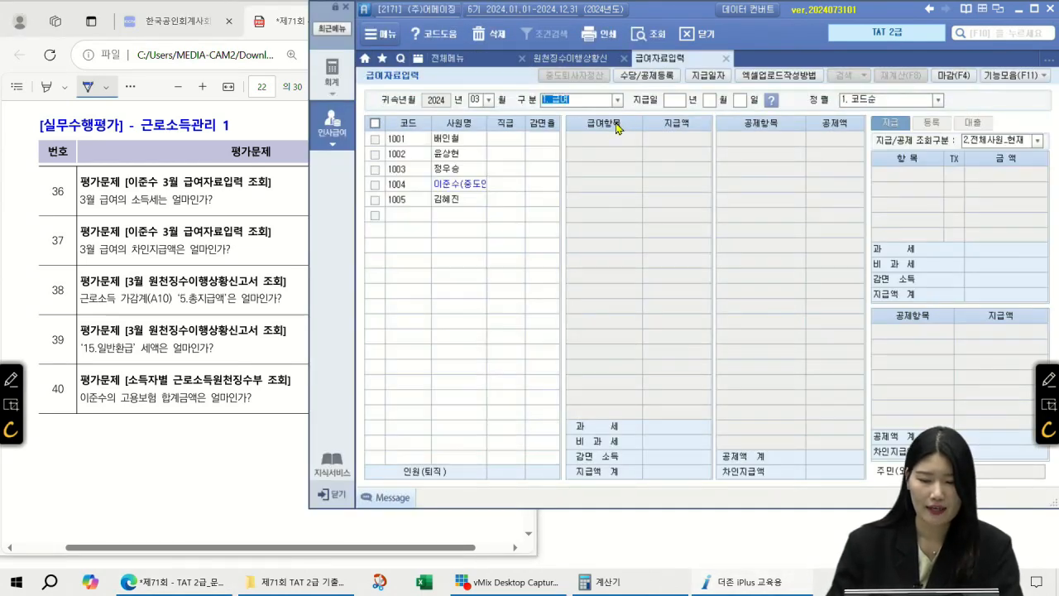
click(460, 184)
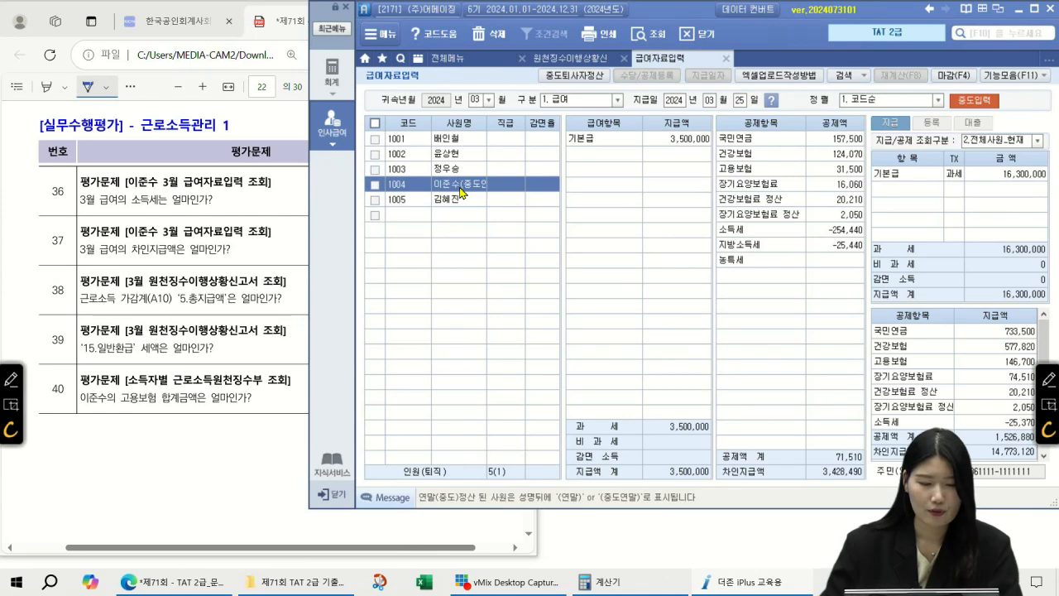
click(823, 231)
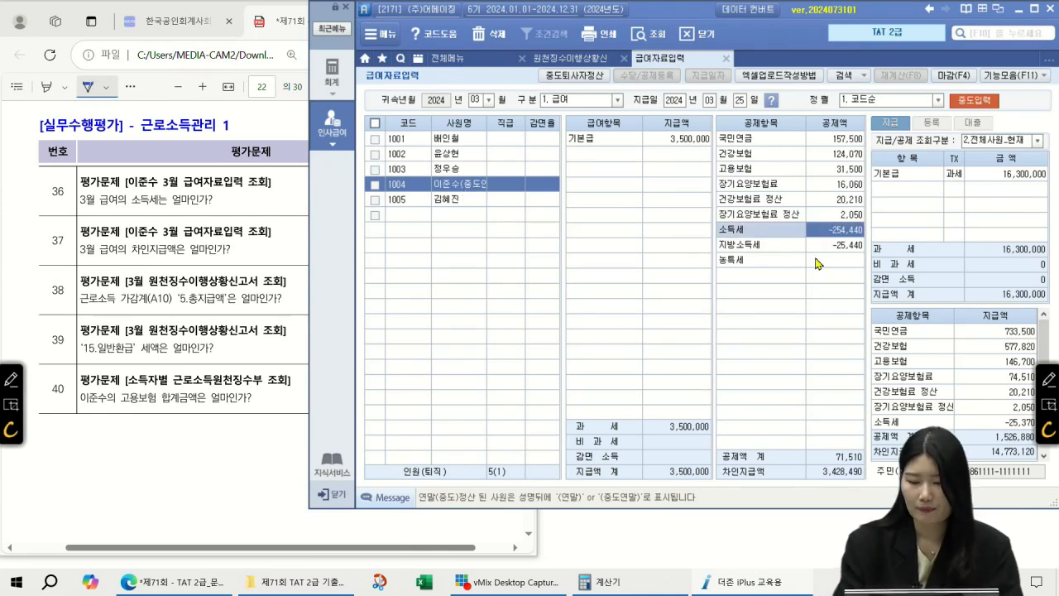
Handwrite -254,440 for question 36 and the 3,428,490 net pay for question 37, then close payroll entry
click(1047, 378)
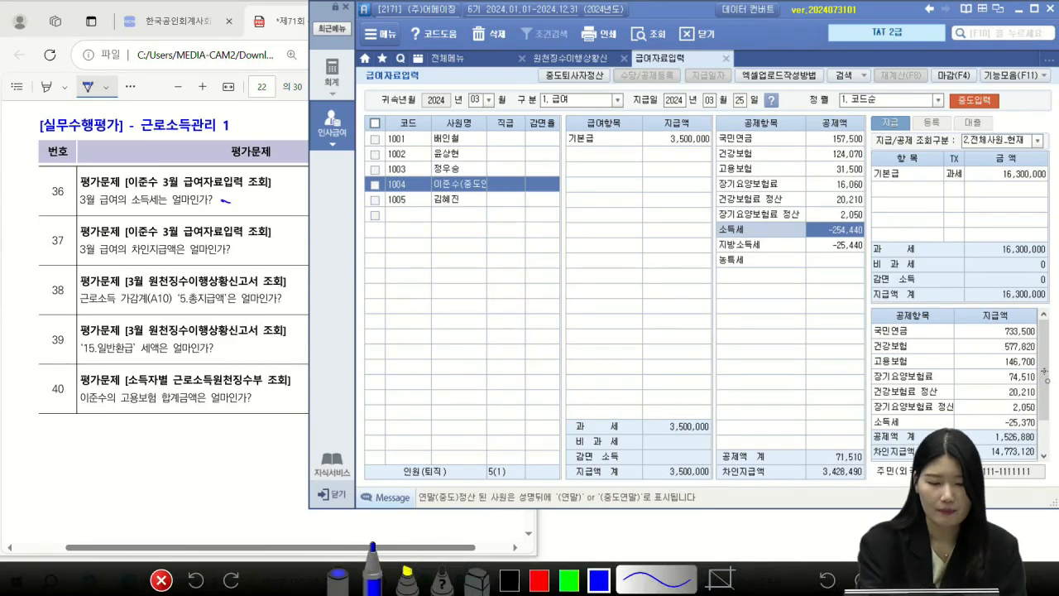
drag(249, 195, 258, 195)
mouse_move(260, 189)
mouse_down()
mouse_move(260, 205)
mouse_move(283, 211)
mouse_up()
drag(287, 208, 304, 204)
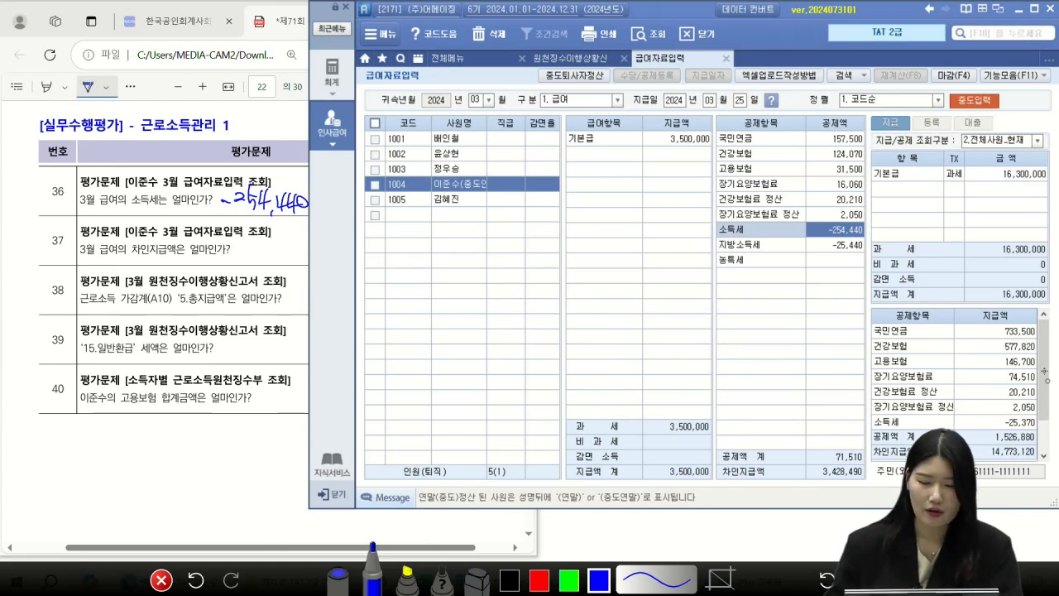
mouse_move(147, 239)
mouse_down()
mouse_move(112, 223)
mouse_move(155, 236)
mouse_up()
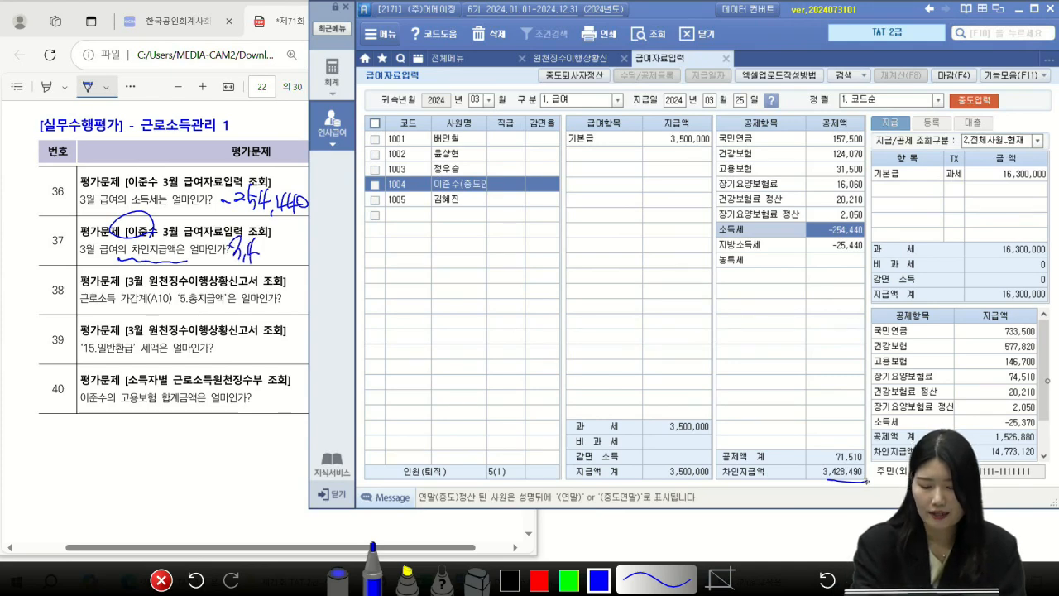
drag(286, 240, 299, 262)
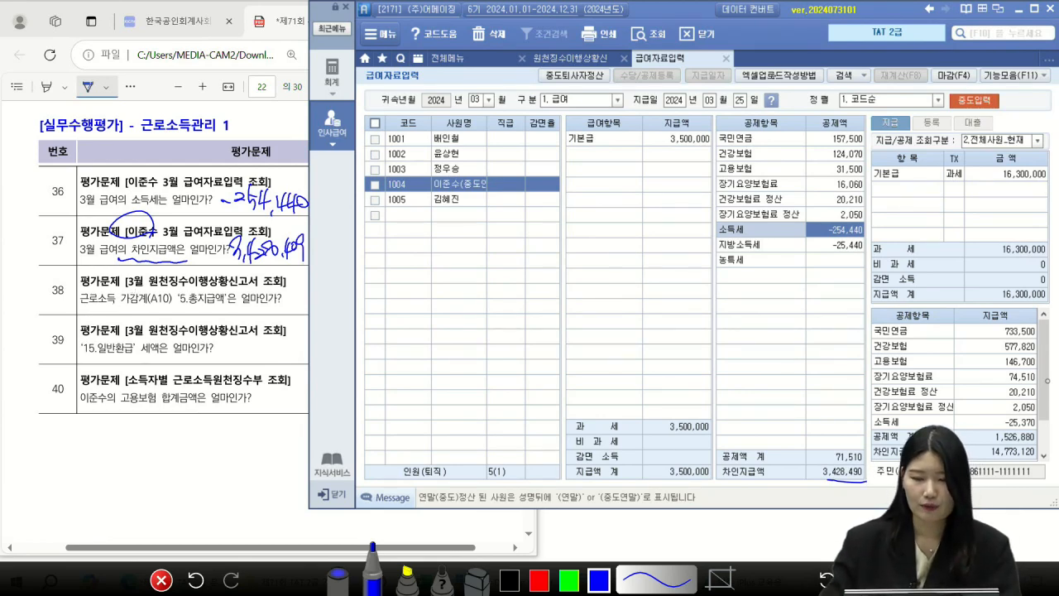
key(Escape)
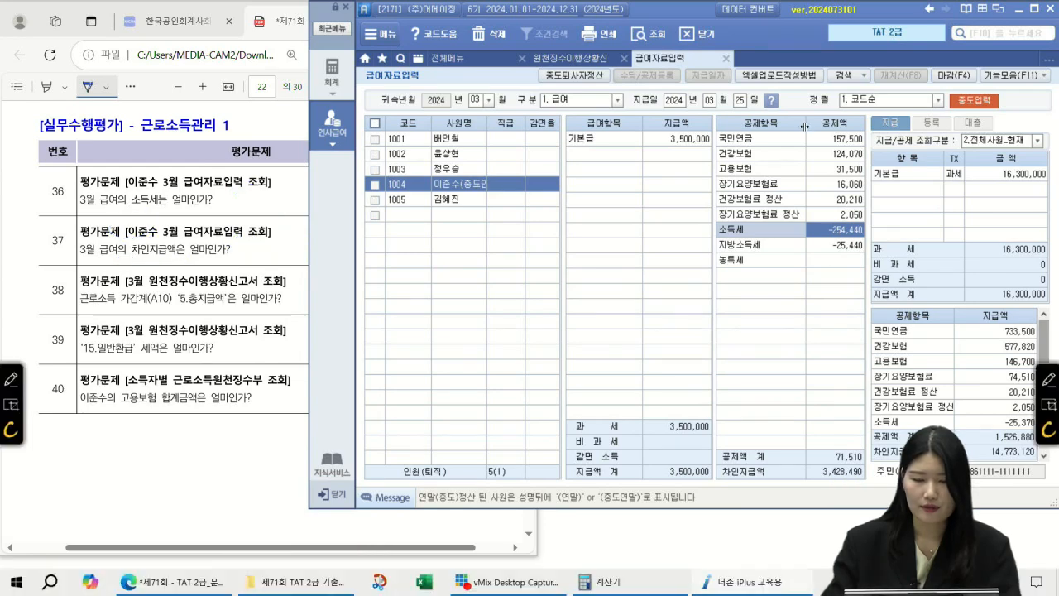
click(726, 58)
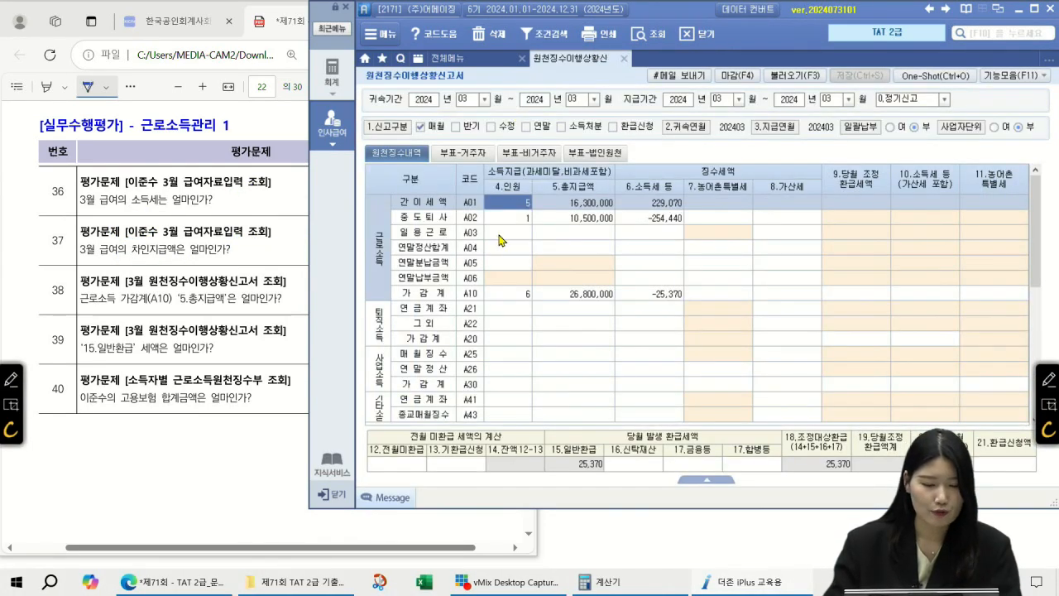
Check the A10 total pay and write 26,800,000 and 25,370 as answers to questions 38 and 39
click(579, 219)
click(576, 296)
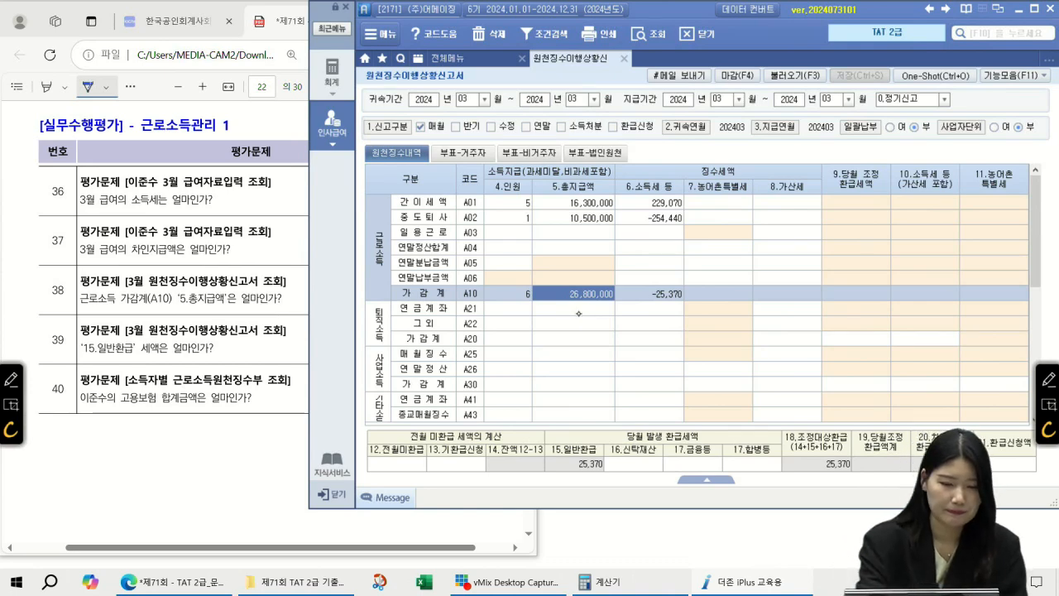
click(277, 18)
drag(306, 299, 374, 298)
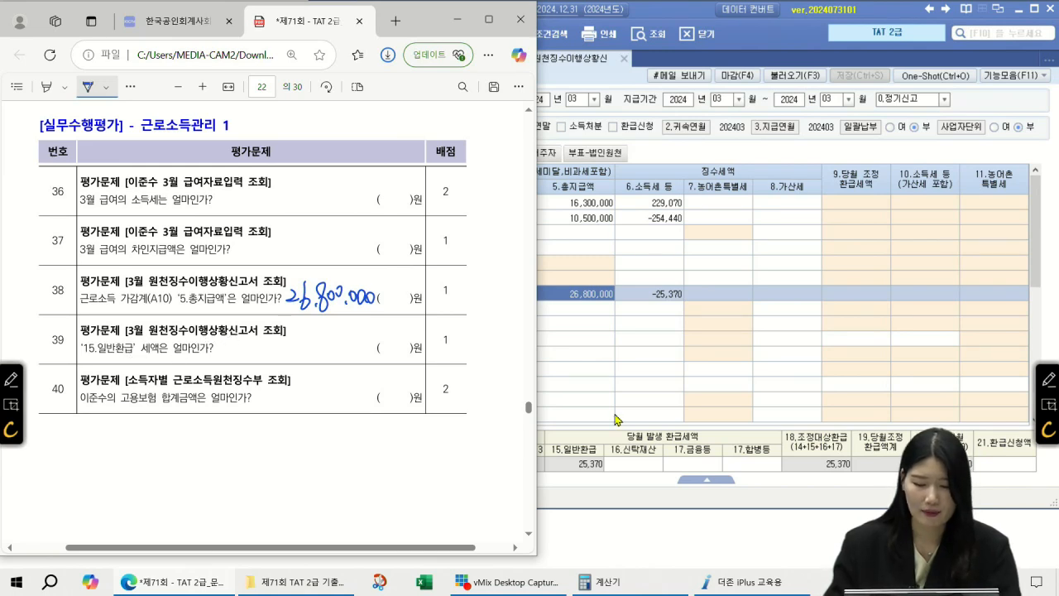
click(634, 293)
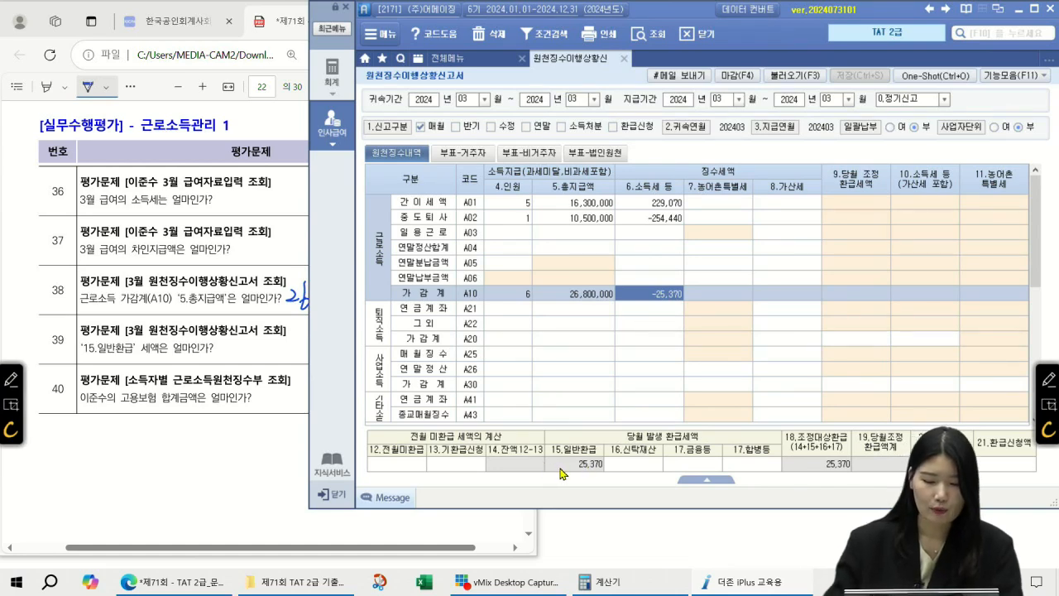
mouse_move(230, 342)
mouse_down()
mouse_move(251, 365)
mouse_move(280, 340)
mouse_move(290, 359)
mouse_up()
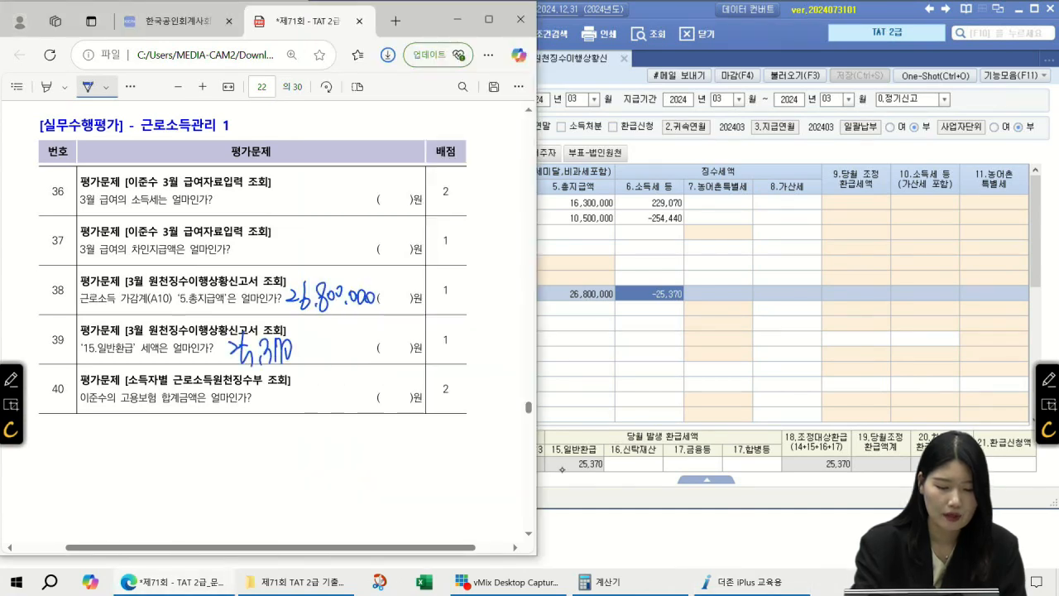
Enter 25370 in 21.환급신청액, then delete it so the refund request stays blank
click(601, 475)
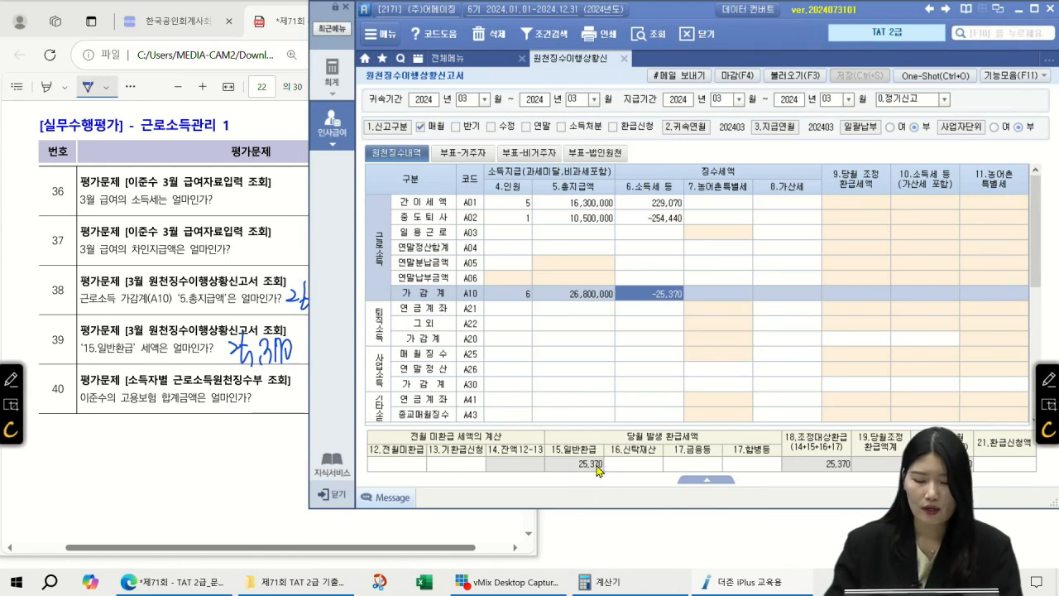
click(999, 464)
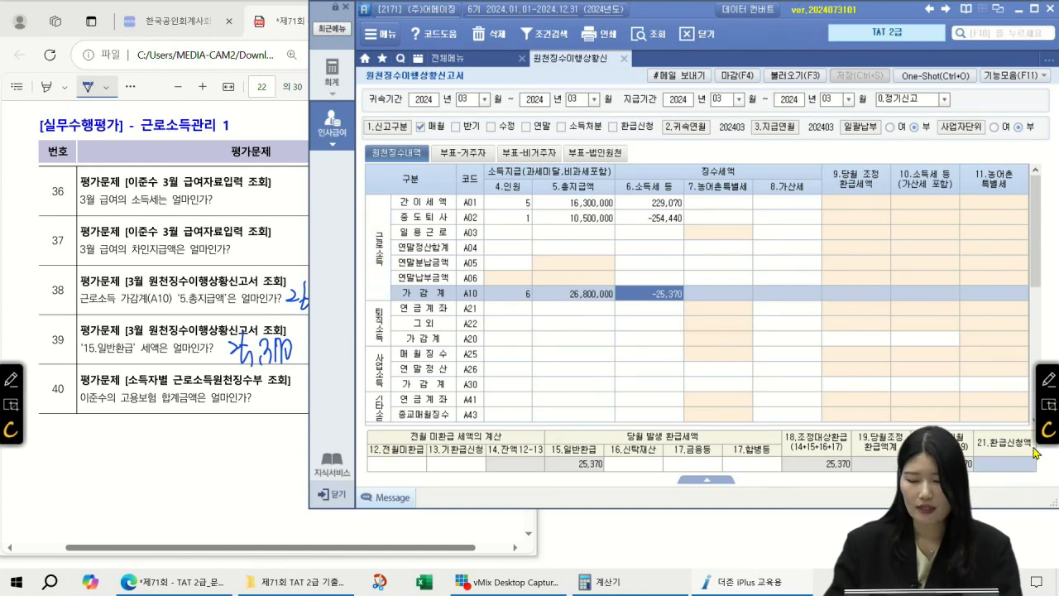
text(25370)
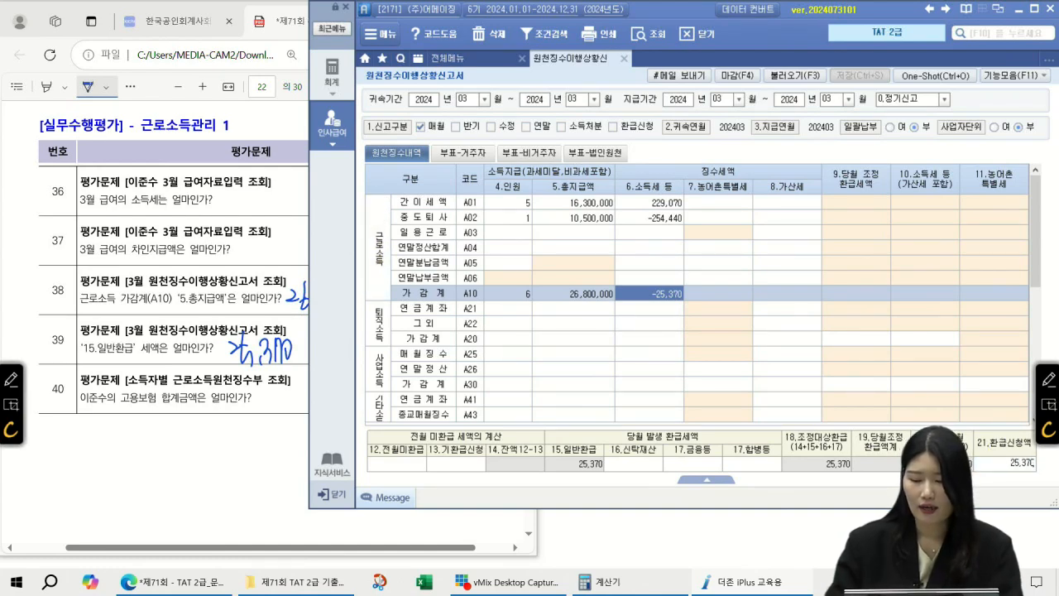
key(Return)
click(999, 467)
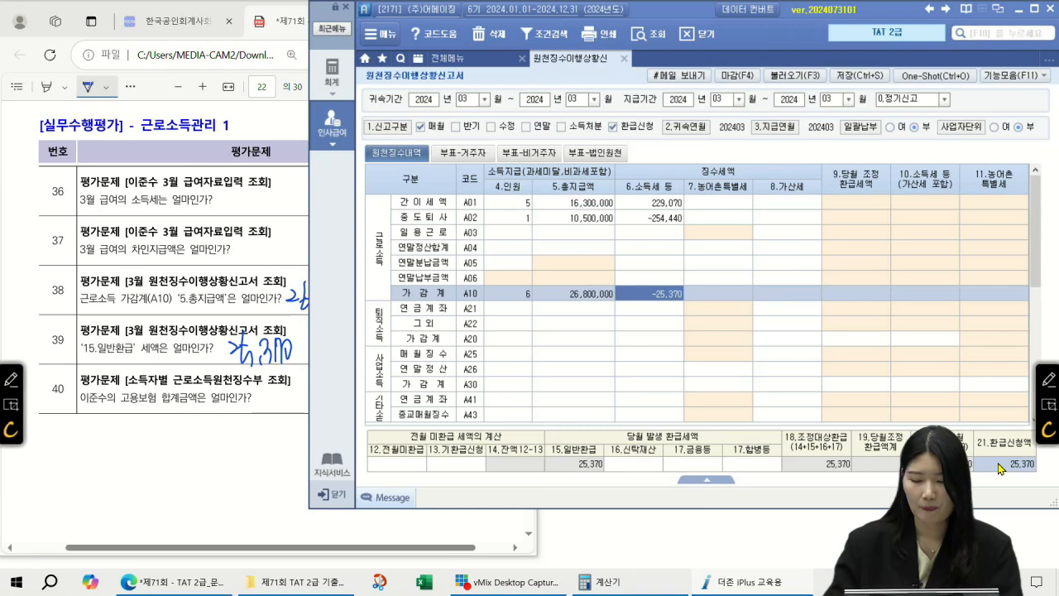
key(Delete)
key(Return)
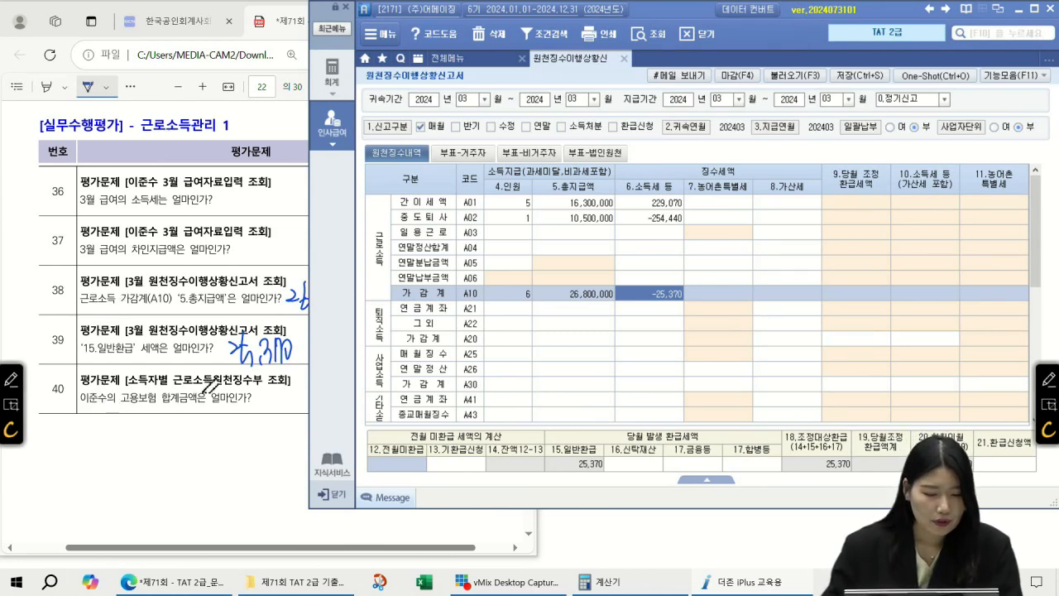
Open the year-end settlement withholding receipt and load the 중도 leaver's figures, showing 고용보험 94,500
click(451, 58)
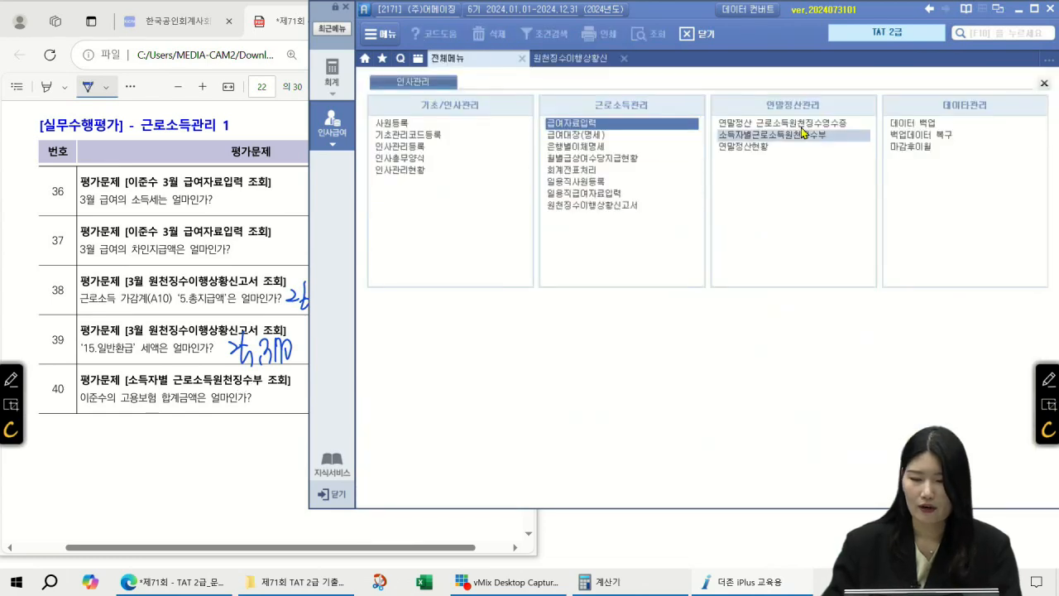
click(793, 124)
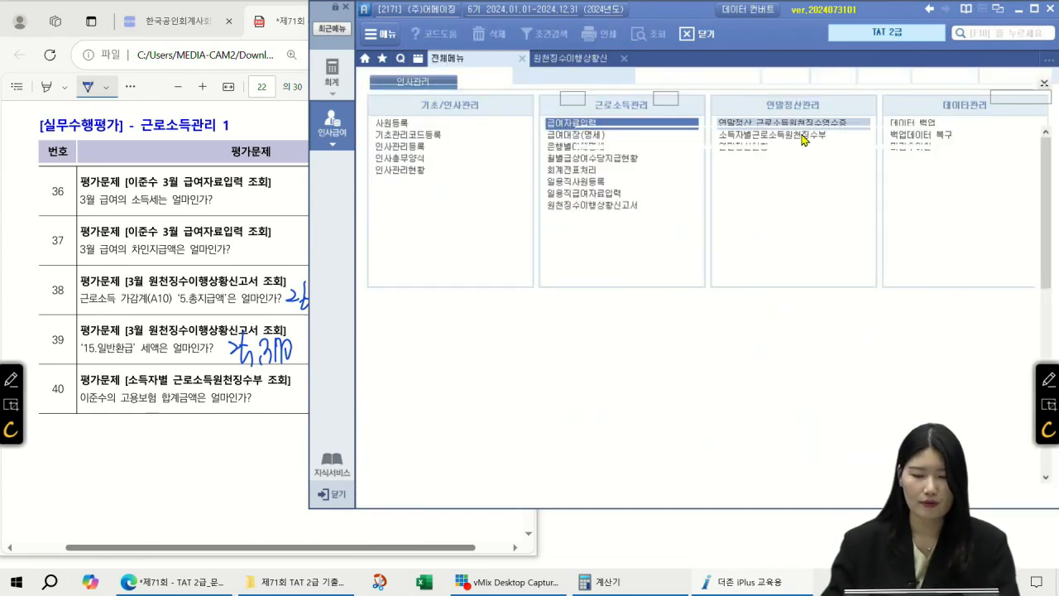
click(382, 100)
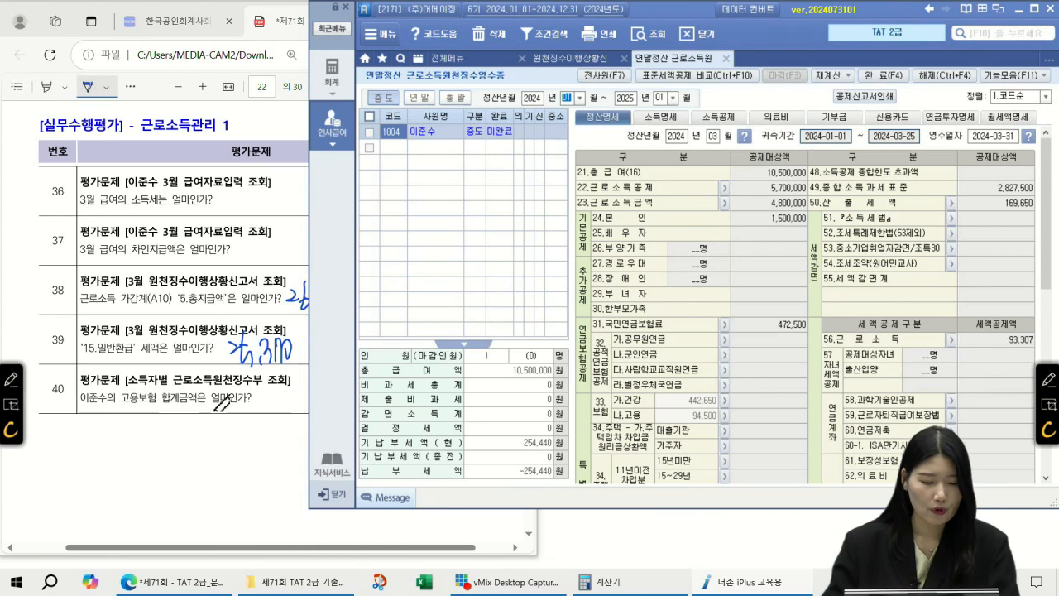
scroll(774, 323, down, 5)
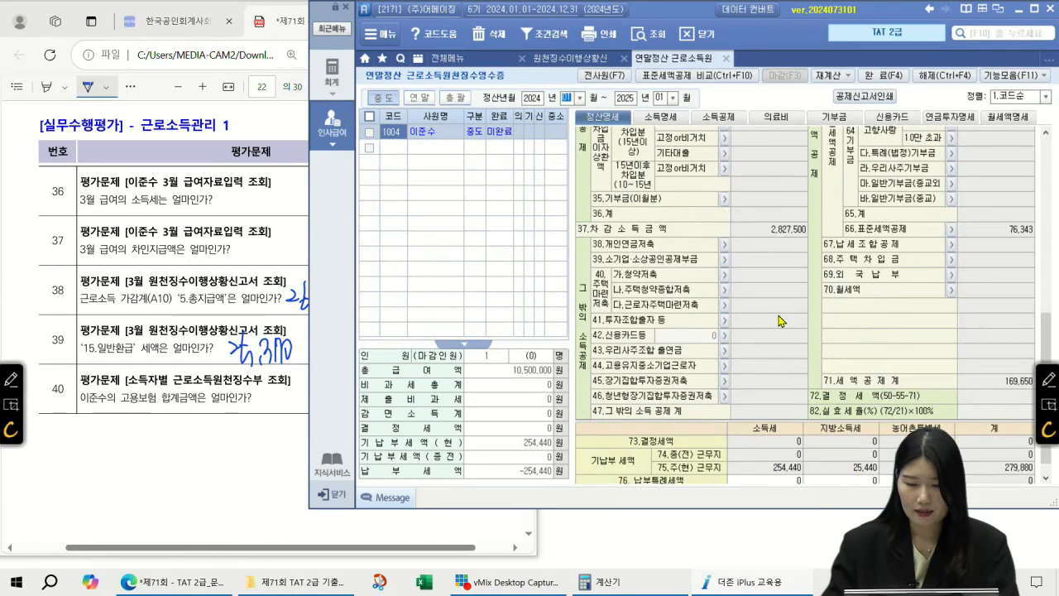
scroll(778, 323, down, 1)
scroll(777, 322, up, 5)
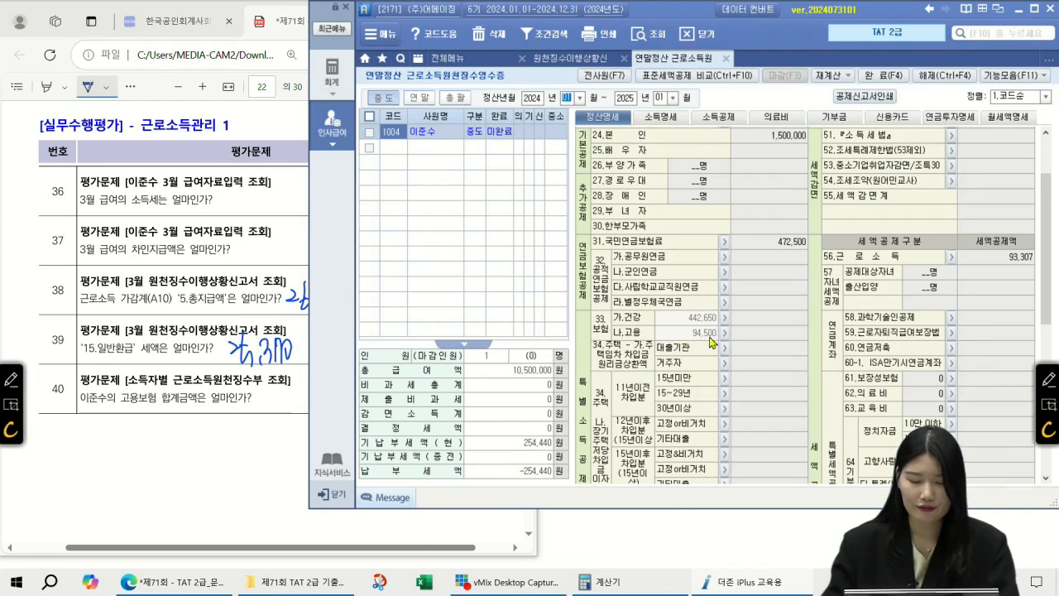
Handwrite 94,500 beside question 40 in the PDF
click(258, 389)
mouse_move(259, 388)
mouse_down()
mouse_move(259, 406)
mouse_move(275, 402)
mouse_up()
drag(271, 388, 274, 409)
mouse_move(281, 391)
mouse_down()
mouse_move(279, 405)
mouse_move(288, 390)
mouse_up()
drag(291, 393, 302, 392)
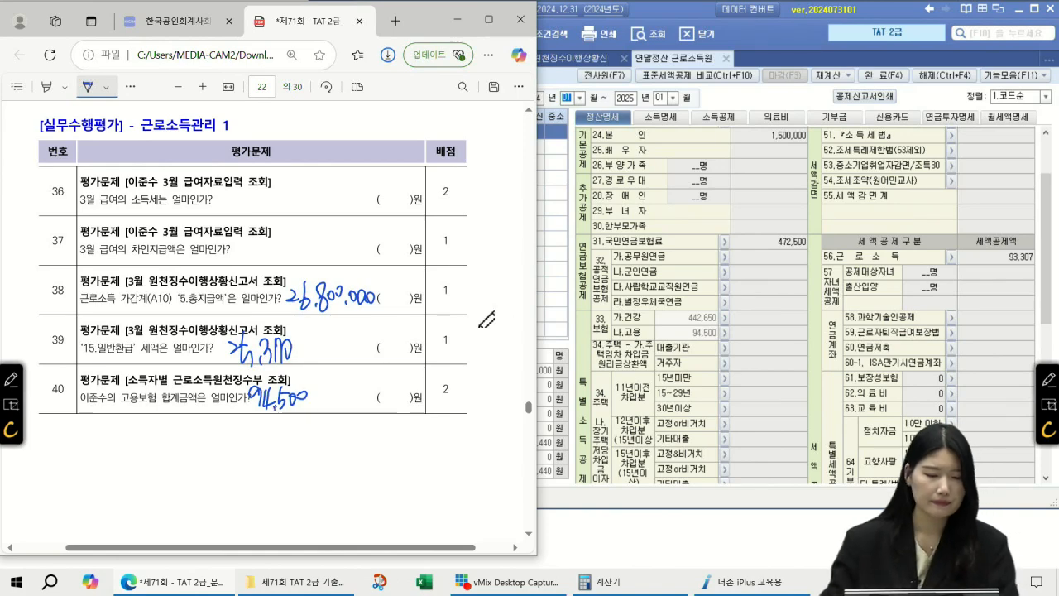
On page 23, underline the new employee 1002 and the father's severe-illness condition
scroll(393, 326, down, 10)
scroll(393, 327, down, 3)
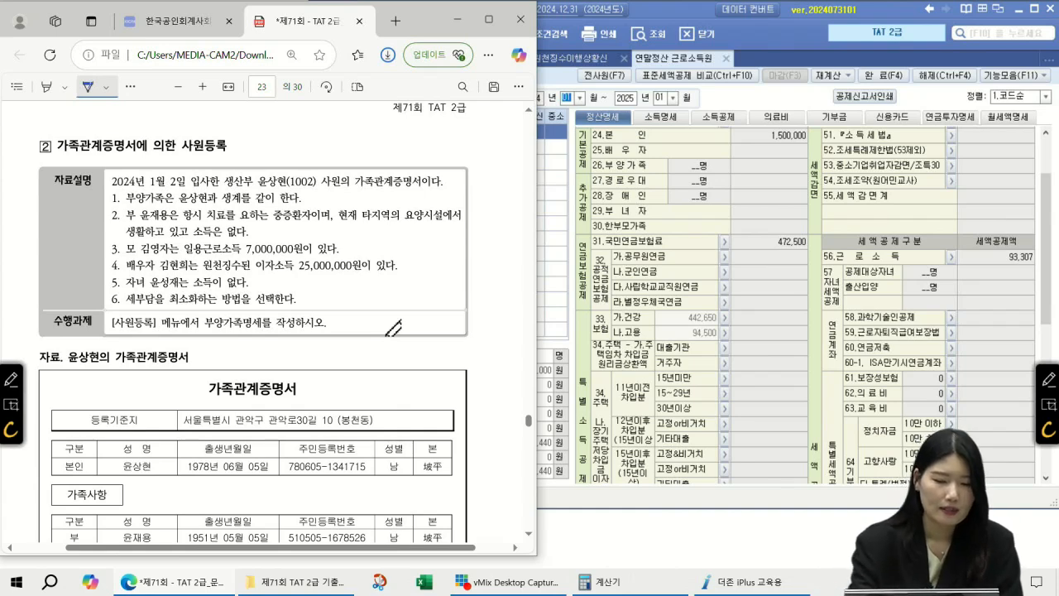
drag(253, 185, 320, 183)
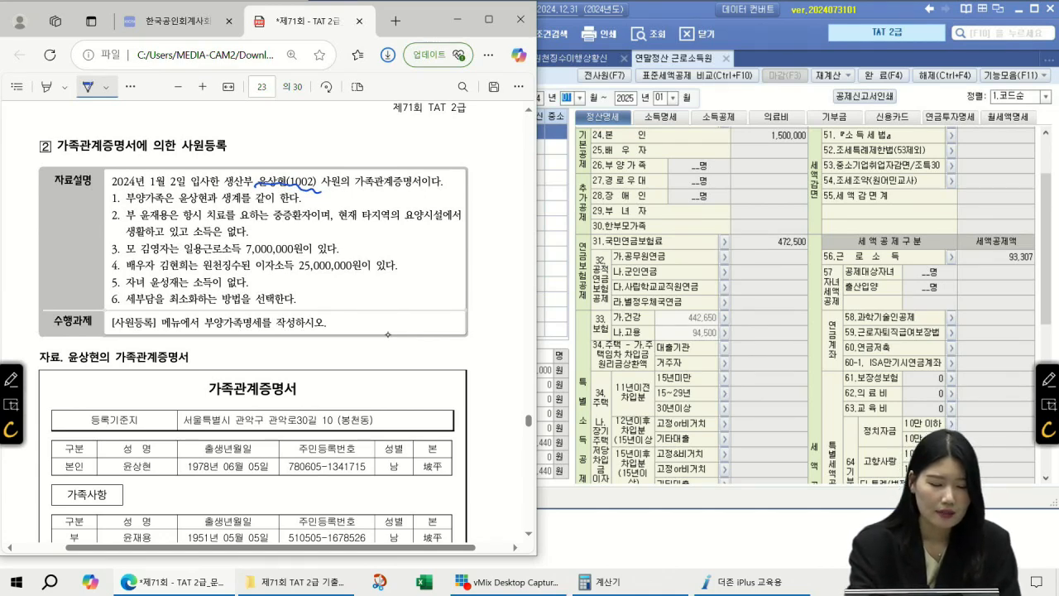
drag(273, 222, 316, 220)
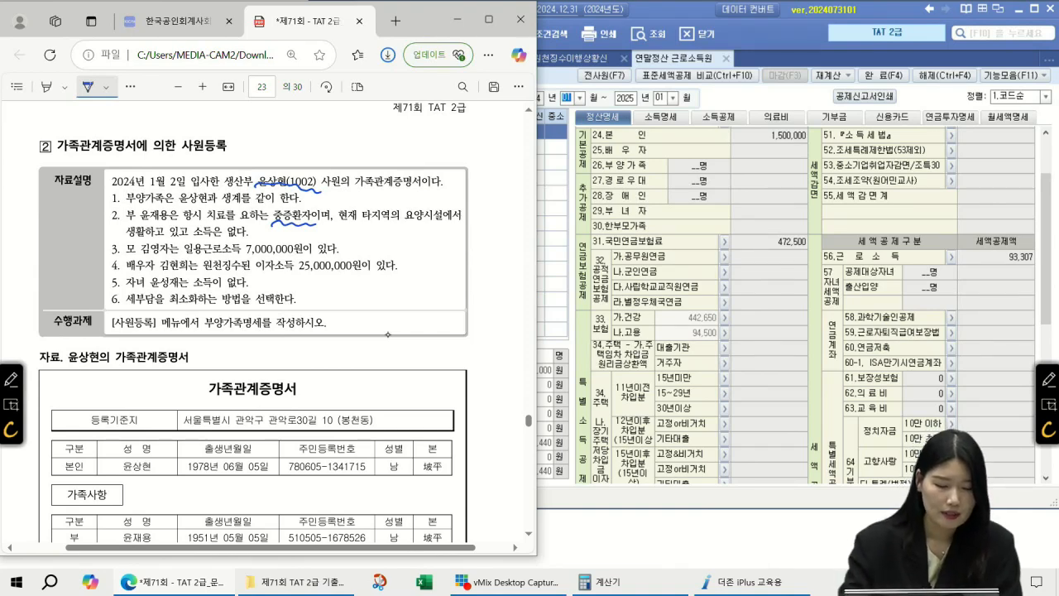
Circle the employee in the certificate and mark the mother's 7,000,000 daily-wage income
mouse_move(126, 465)
mouse_down()
mouse_move(122, 473)
mouse_move(177, 494)
mouse_move(198, 484)
mouse_move(189, 502)
mouse_up()
drag(198, 493, 216, 500)
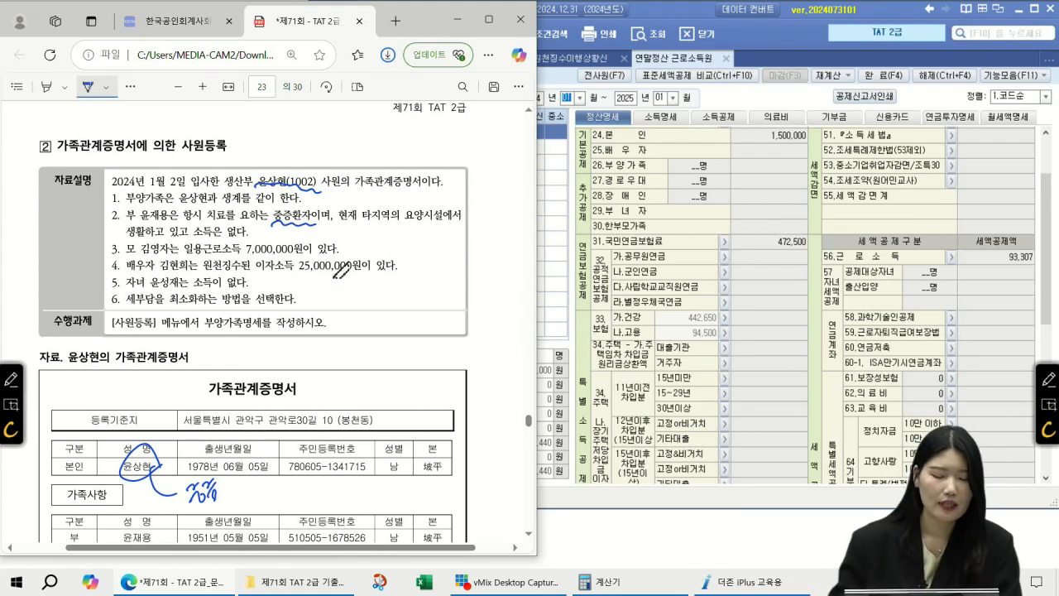
drag(188, 252, 275, 260)
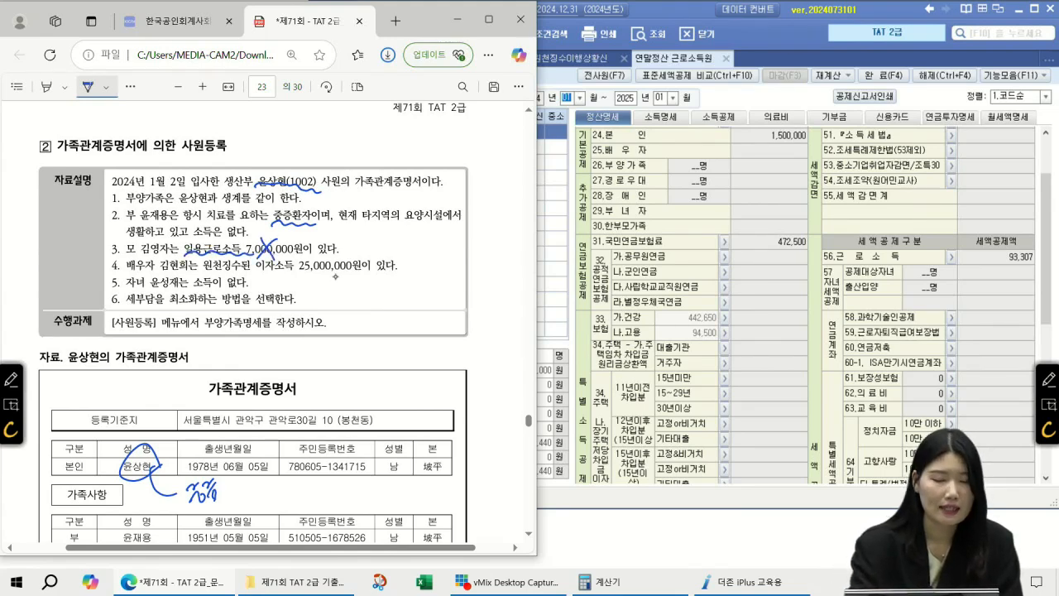
mouse_move(348, 235)
mouse_down()
mouse_move(360, 253)
mouse_move(372, 248)
mouse_up()
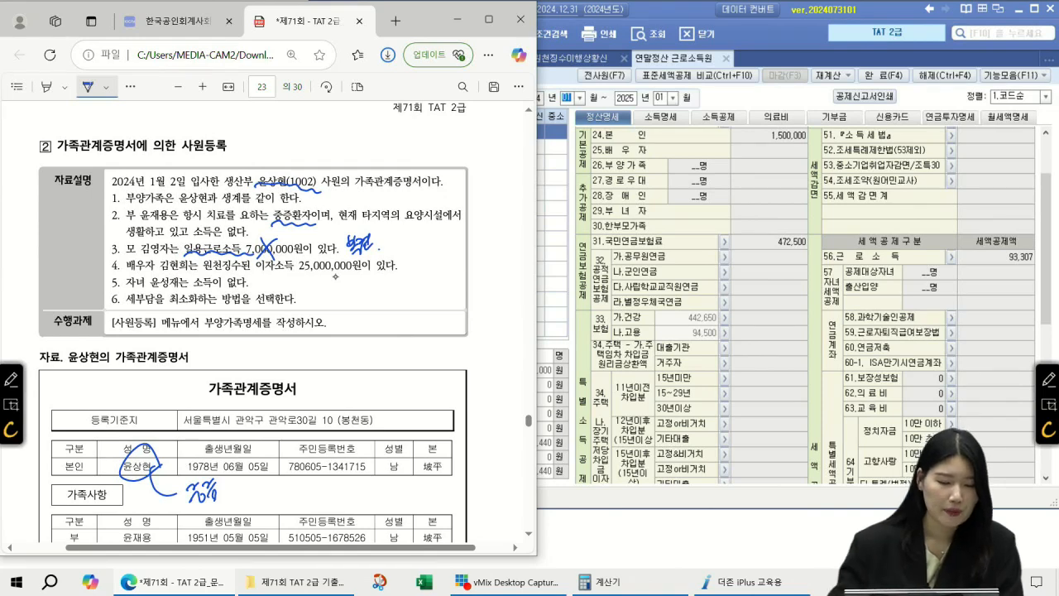
scroll(277, 251, down, 1)
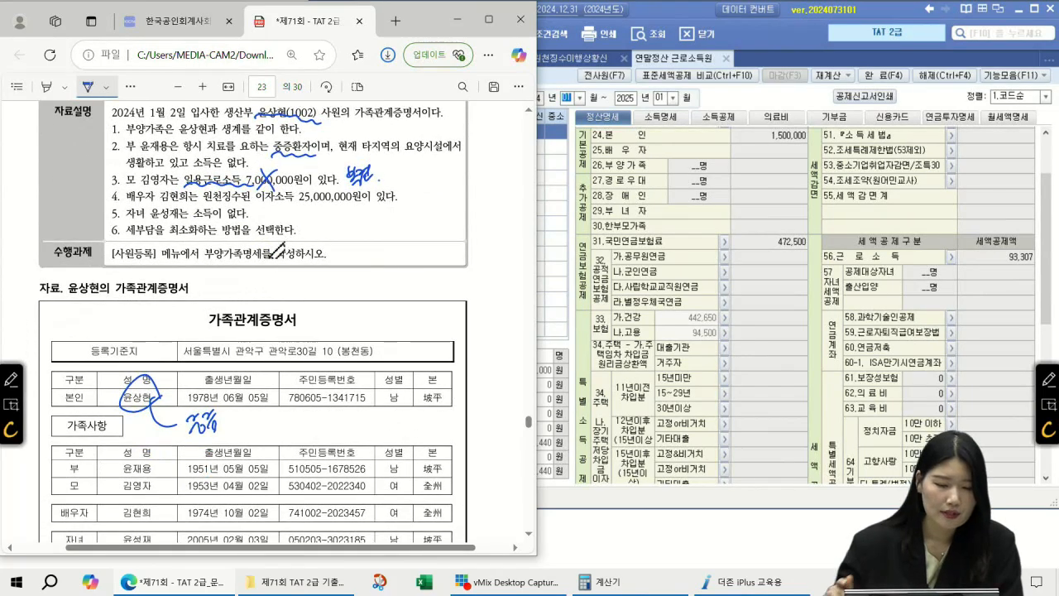
Underline the spouse's 25,000,000 interest income with a limit note, and the child's no-income line
drag(295, 201, 363, 200)
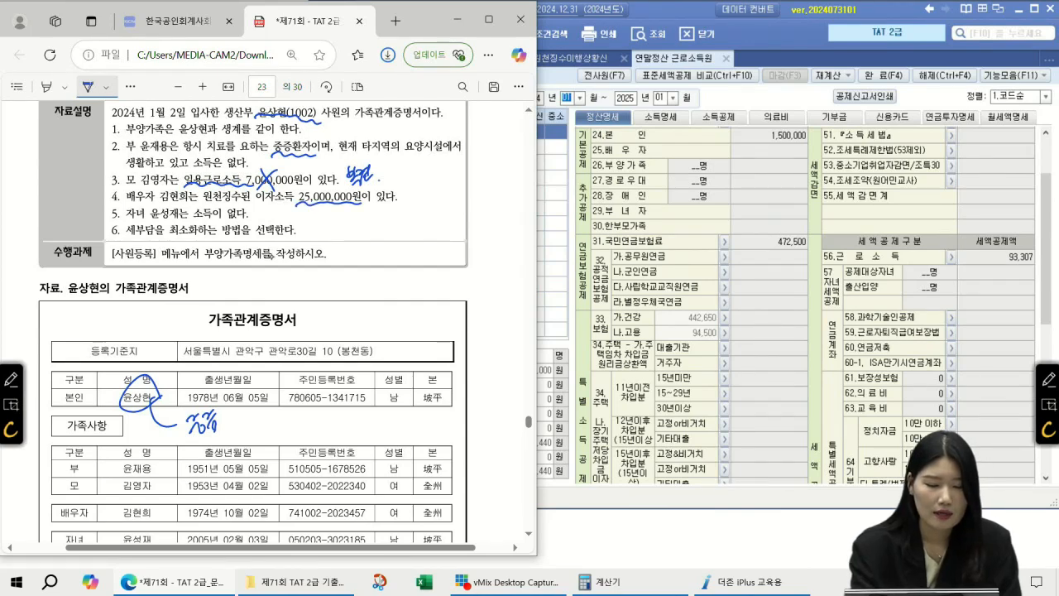
drag(405, 207, 431, 193)
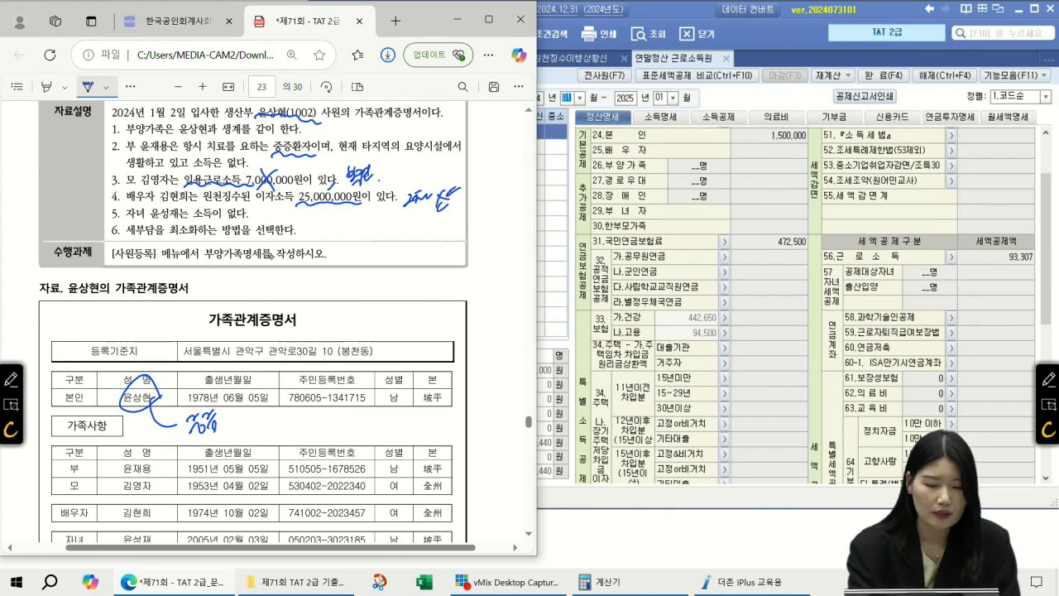
scroll(269, 254, up, 1)
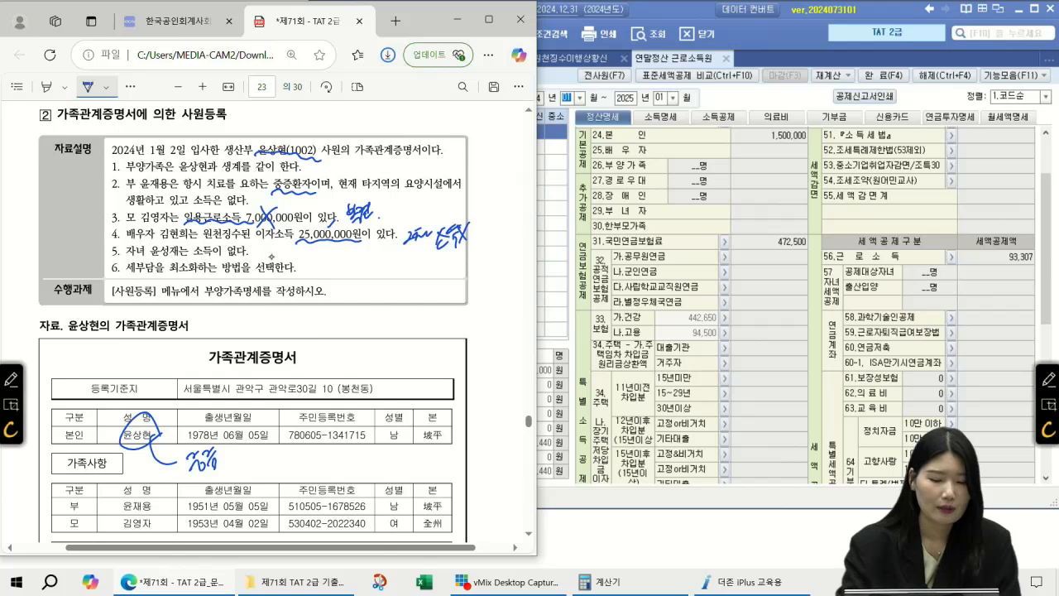
drag(269, 259, 284, 244)
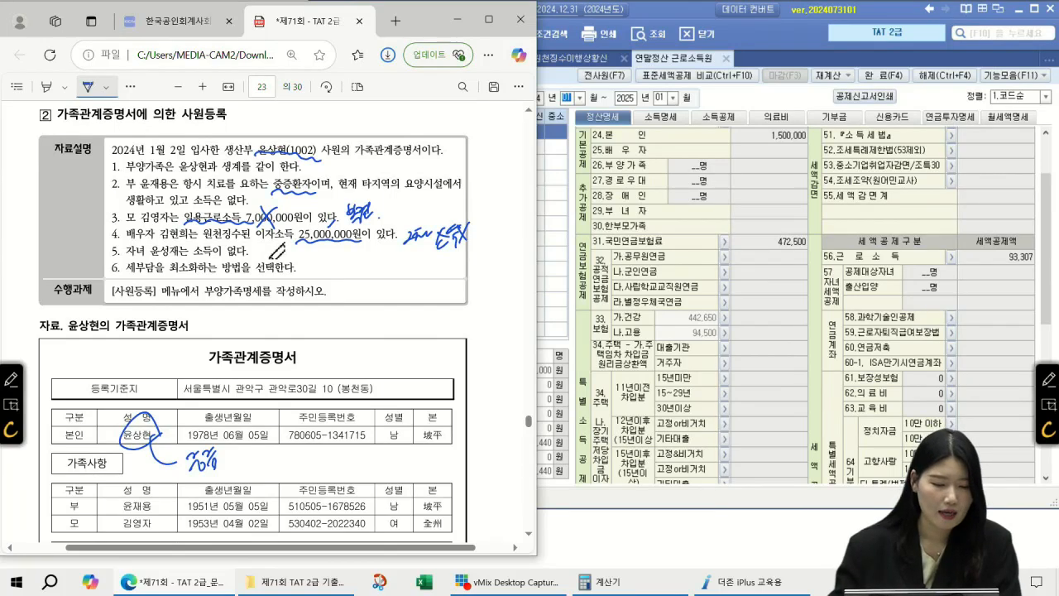
drag(191, 256, 242, 257)
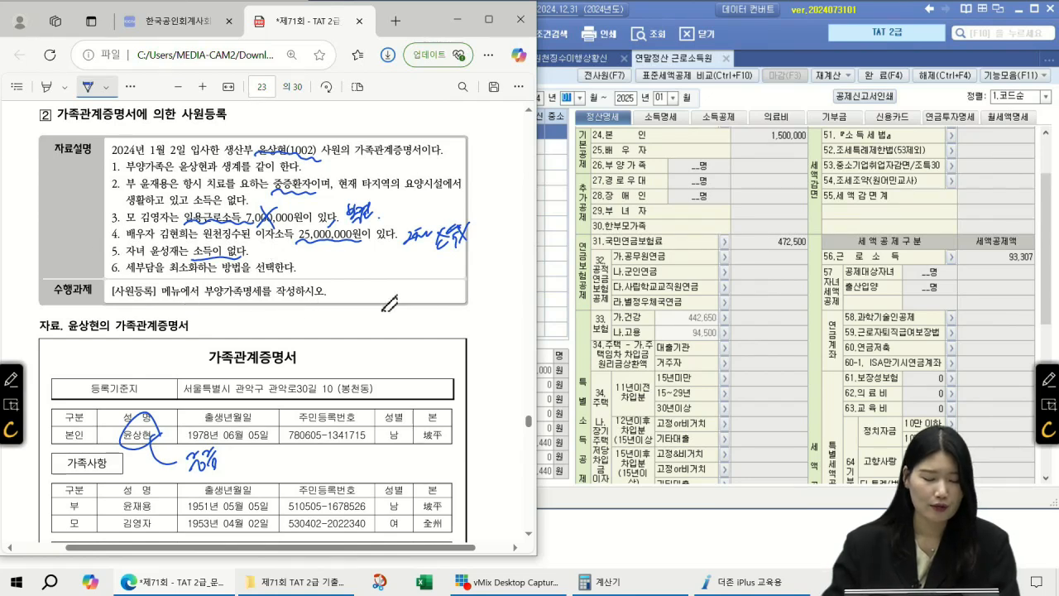
Erase the note around the employee, annotate the father, mother and spouse rows, and close SmartA's settlement form
scroll(392, 303, down, 3)
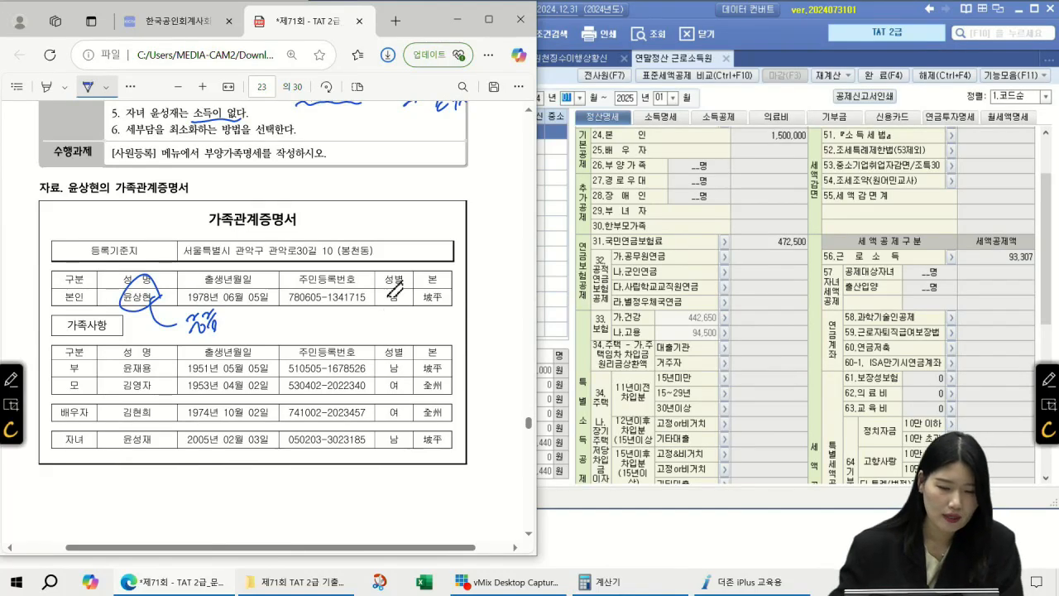
scroll(385, 306, up, 1)
scroll(247, 317, down, 1)
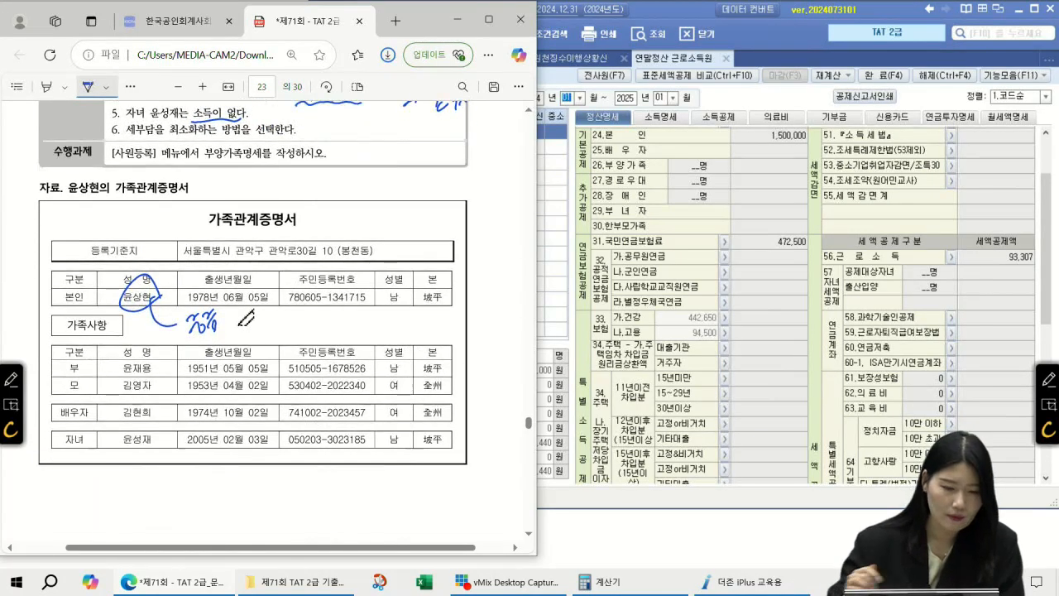
drag(132, 283, 217, 324)
click(114, 87)
click(139, 110)
mouse_move(153, 364)
mouse_down()
mouse_move(191, 319)
mouse_move(180, 332)
mouse_up()
mouse_move(196, 315)
mouse_down()
mouse_move(197, 342)
mouse_move(217, 326)
mouse_up()
mouse_move(164, 413)
mouse_down()
mouse_move(187, 379)
mouse_move(194, 397)
mouse_up()
scroll(240, 324, up, 1)
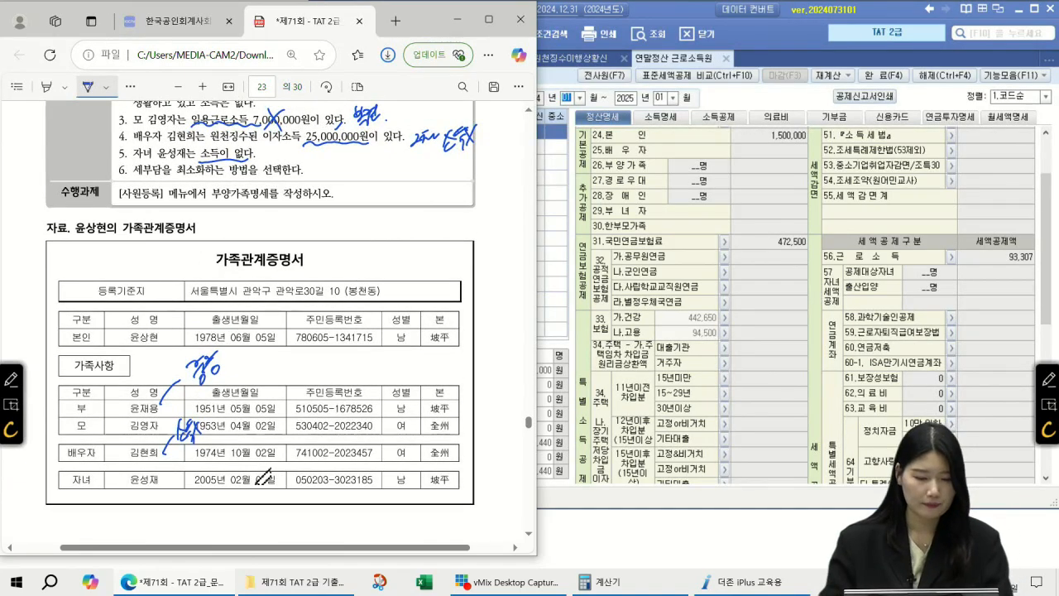
drag(248, 554, 286, 554)
scroll(459, 373, down, 2)
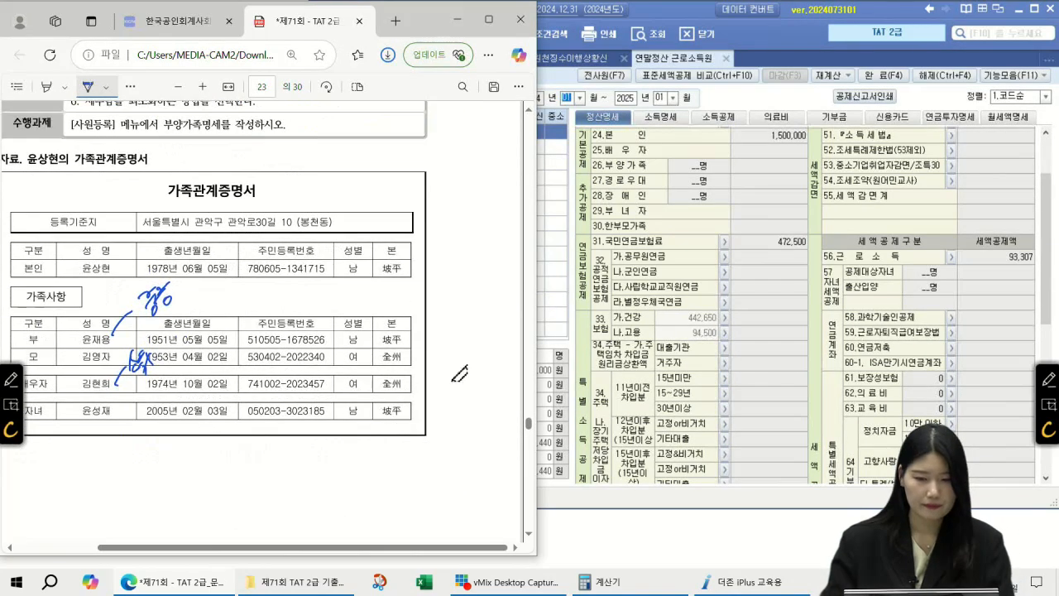
click(728, 58)
Close the March withholding return and open 사원등록 for employee 1002
click(628, 58)
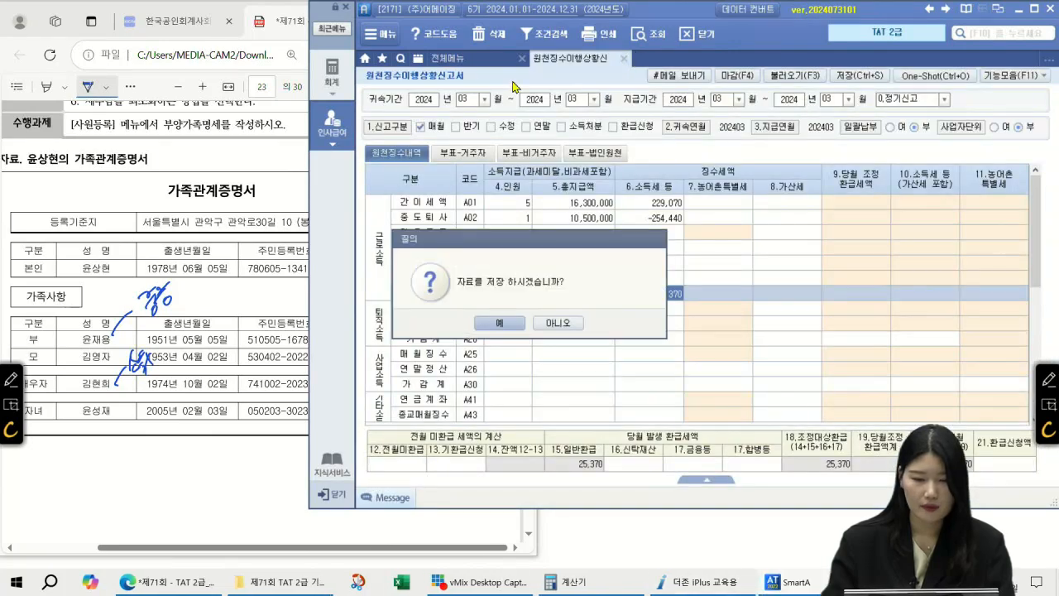
click(508, 326)
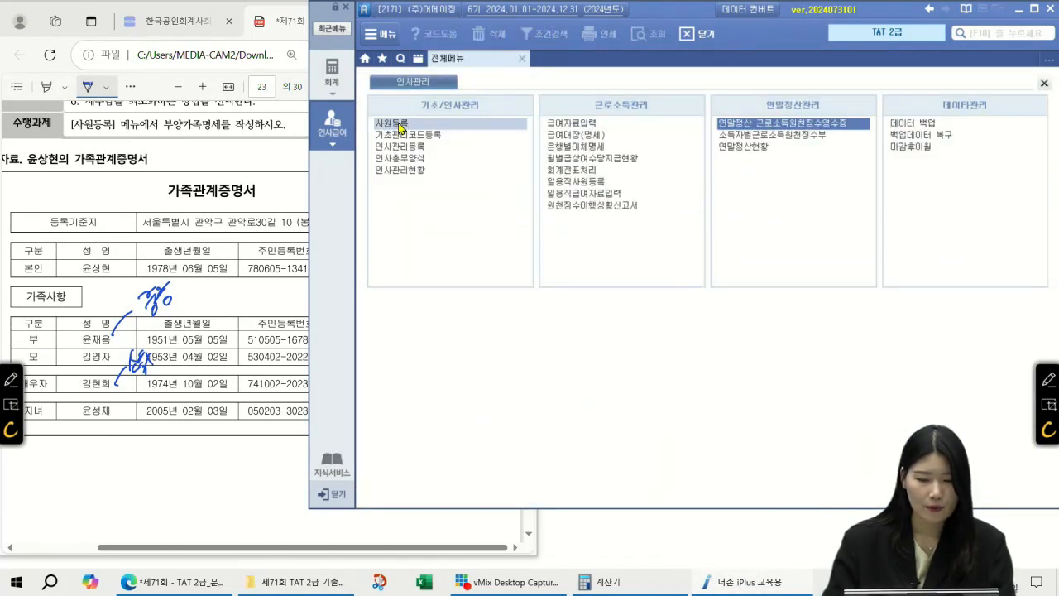
click(400, 124)
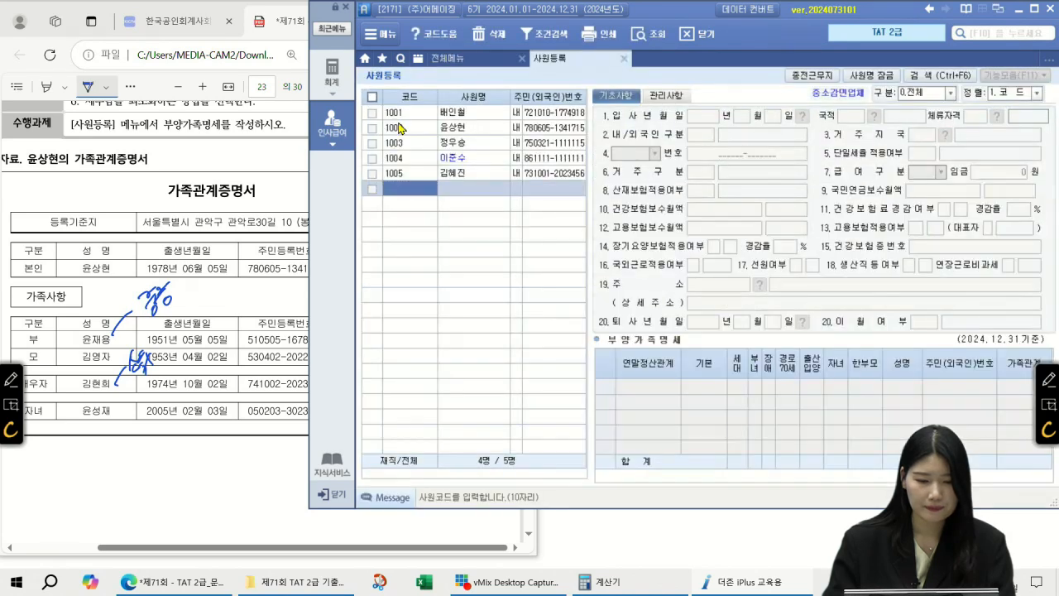
click(445, 132)
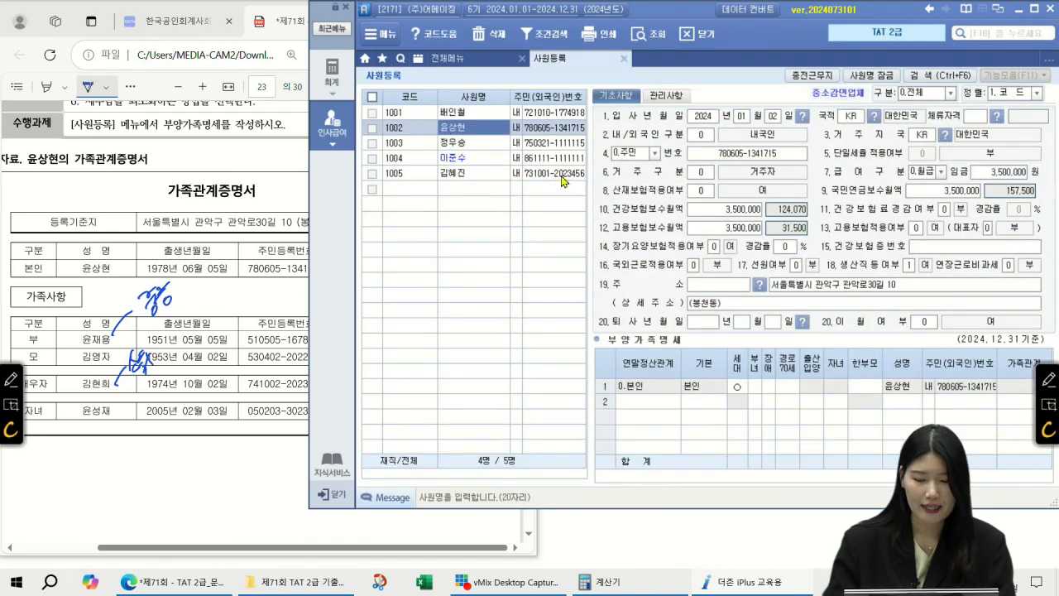
Add the father in row 2 as a 60세이상 직계존속 (code 1) and enter his name
click(644, 403)
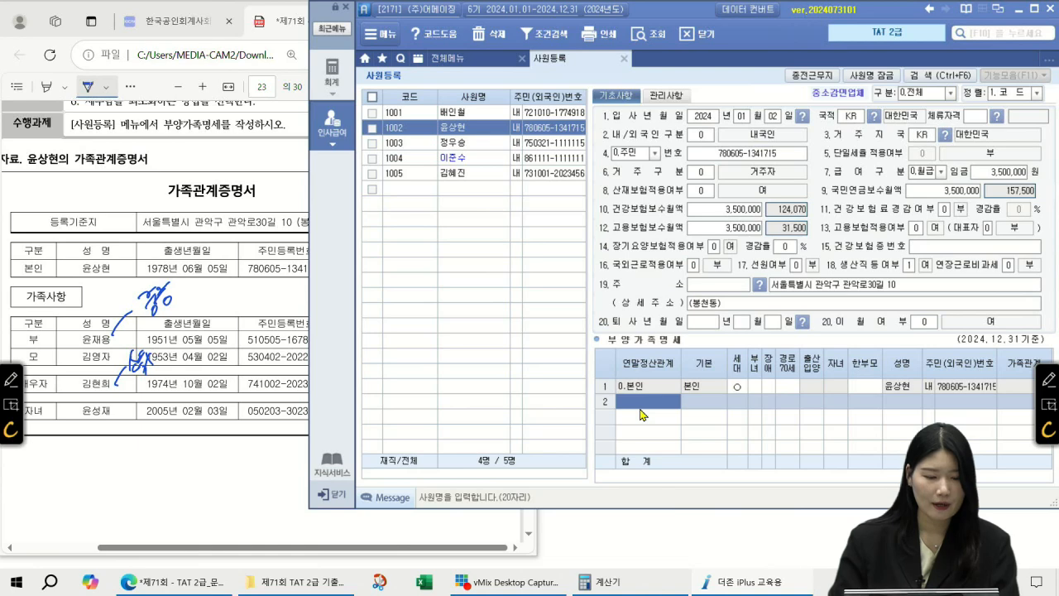
text(1)
key(Return)
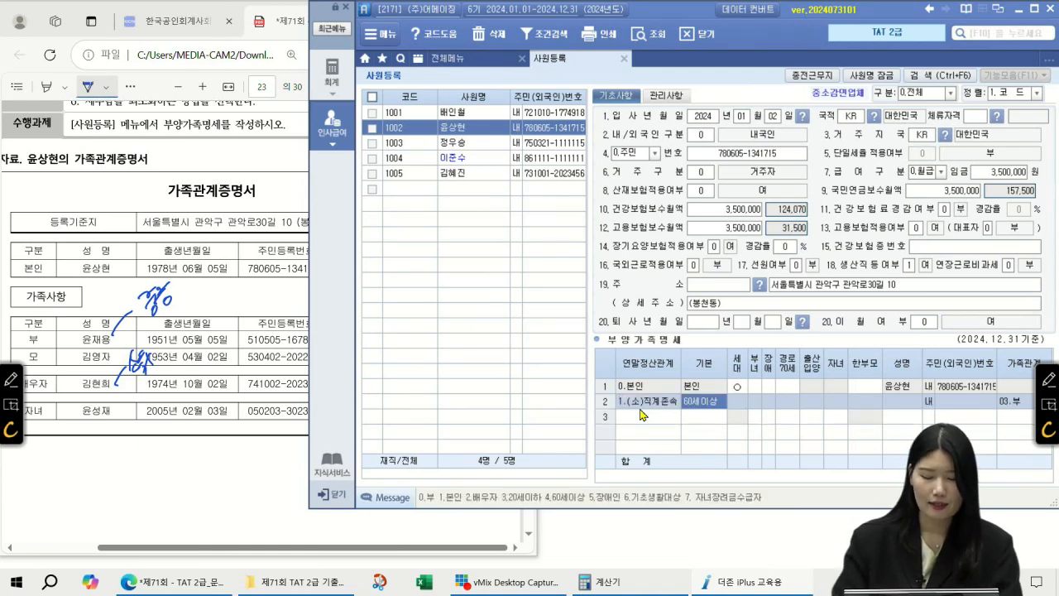
key(Return)
key(Return)
key(Return)
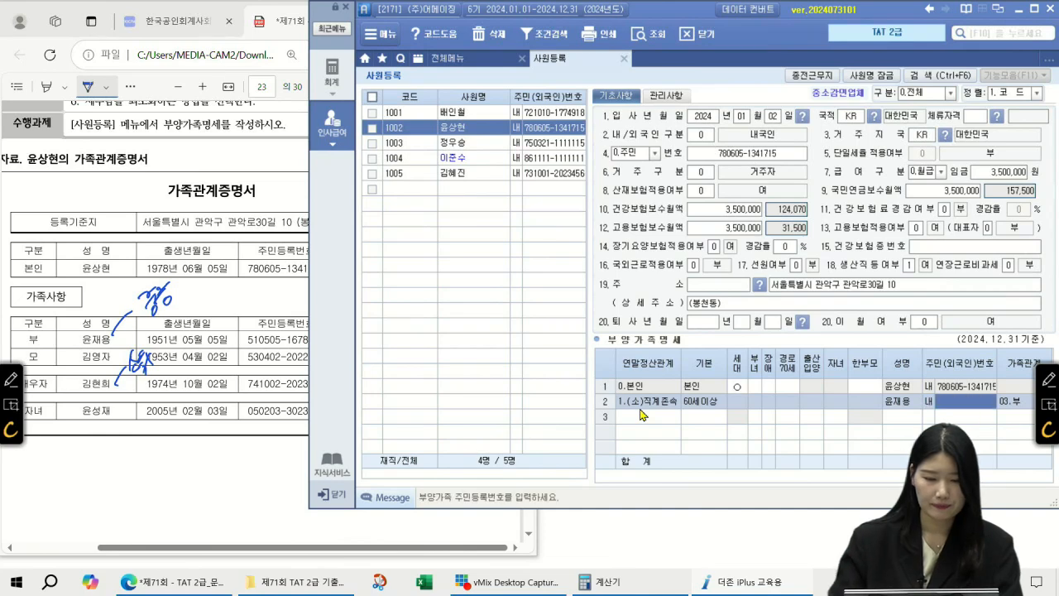
Enter the father's resident number from the family certificate
click(496, 552)
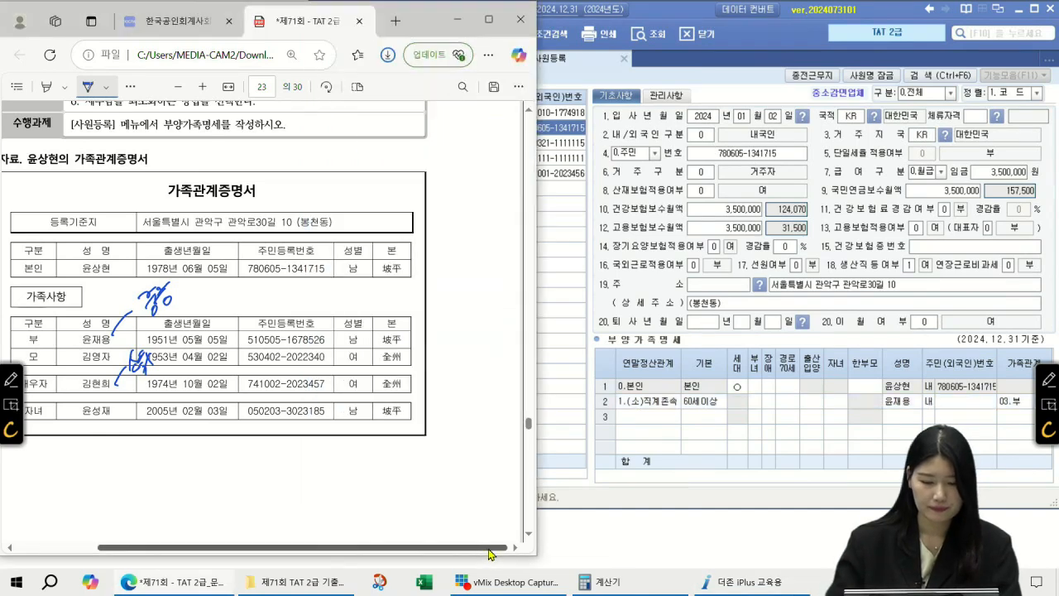
click(757, 360)
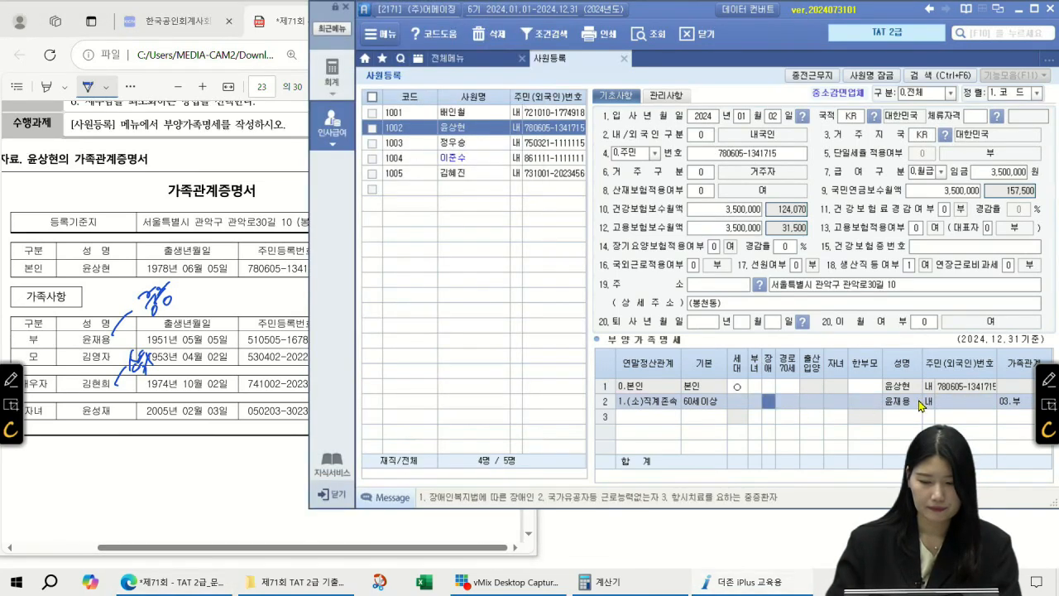
drag(809, 15, 830, 17)
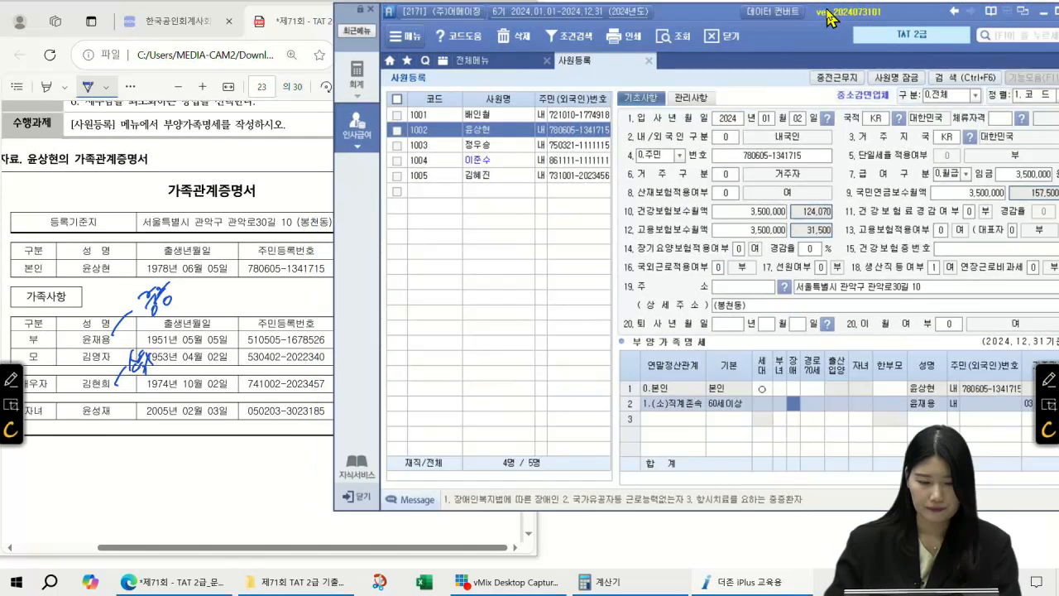
click(977, 404)
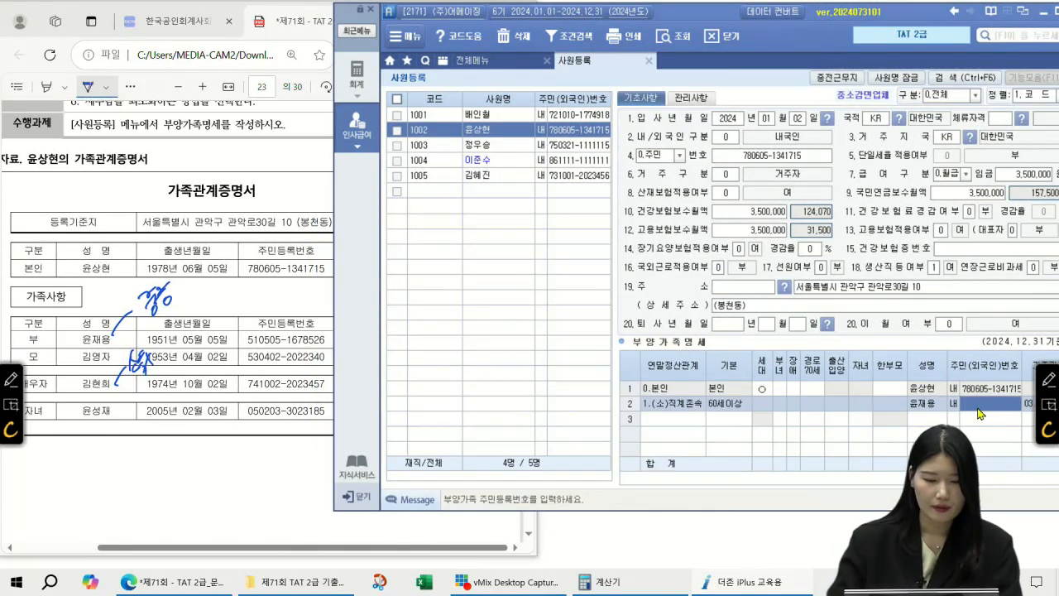
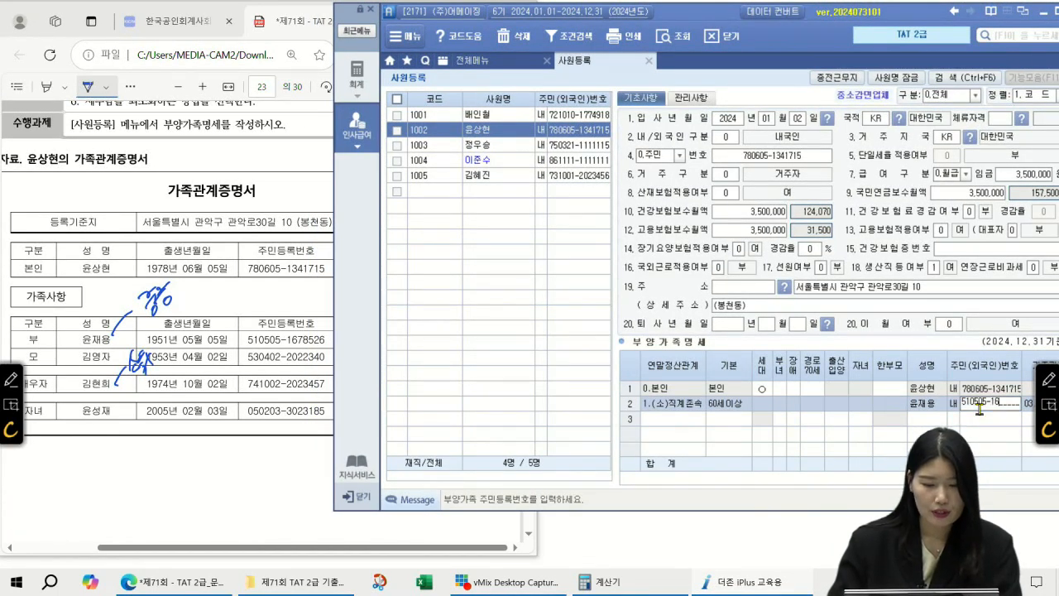
key(Return)
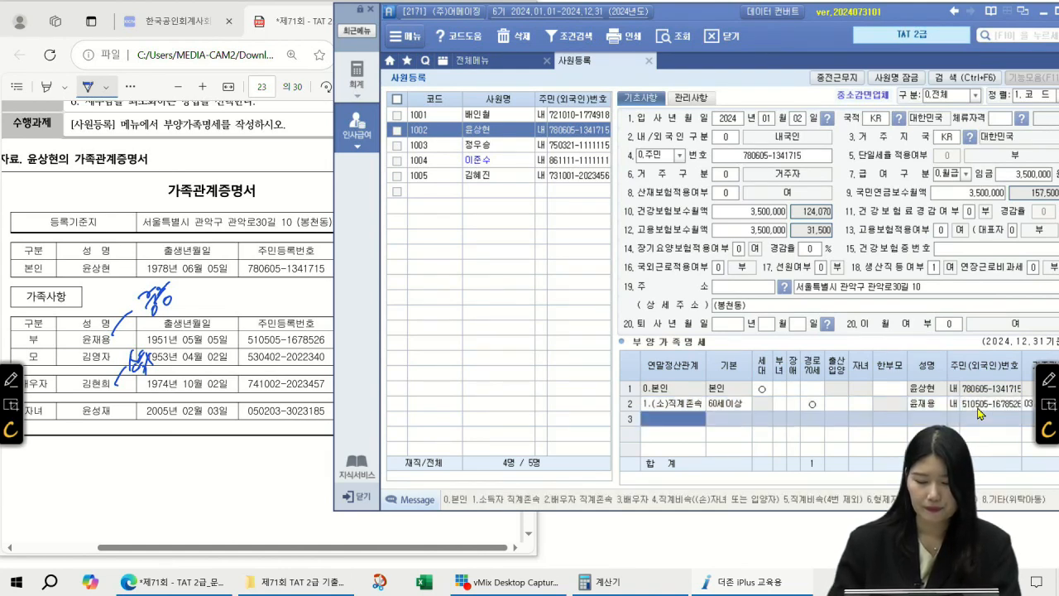
Set the father's 장애 code to 3
click(794, 407)
click(793, 416)
click(793, 404)
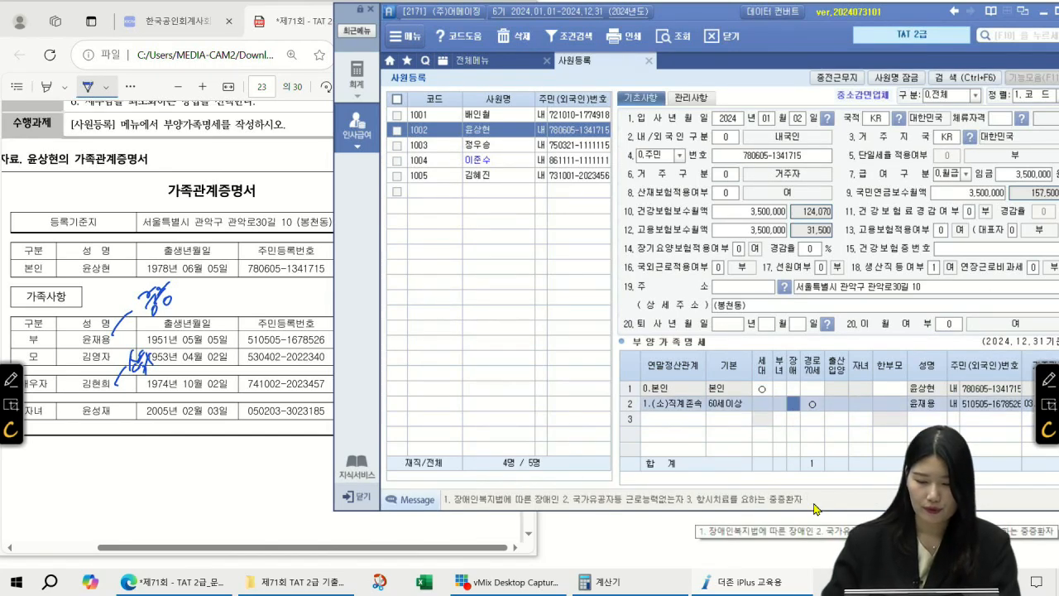
text(3)
key(Return)
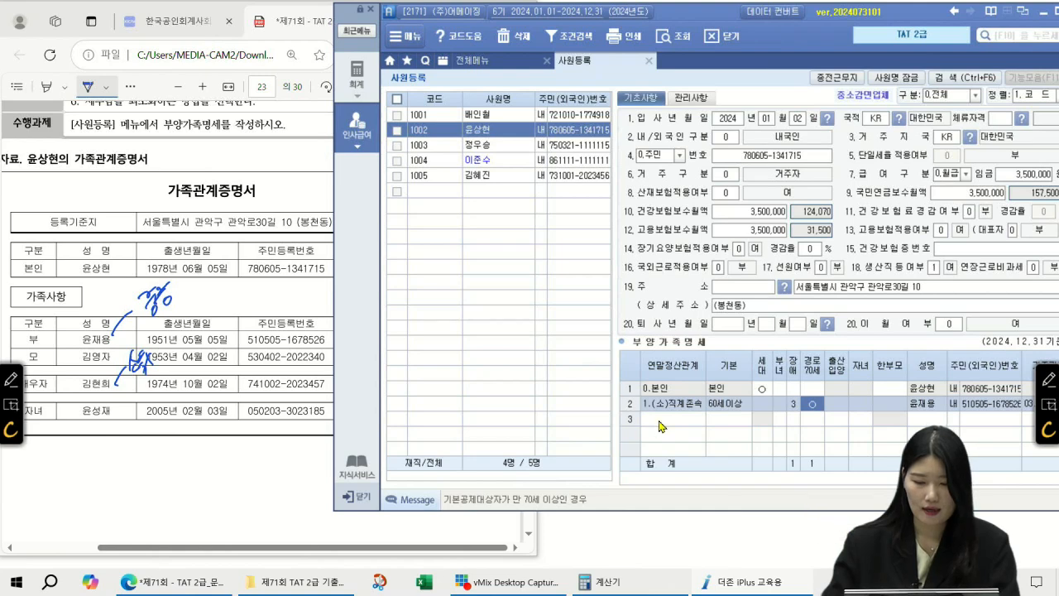
Add the mother in row 3 as 직계존속 (code 1) with her name and resident number
click(661, 425)
text(1)
key(Return)
key(Return)
key(Return)
key(Return)
key(Return)
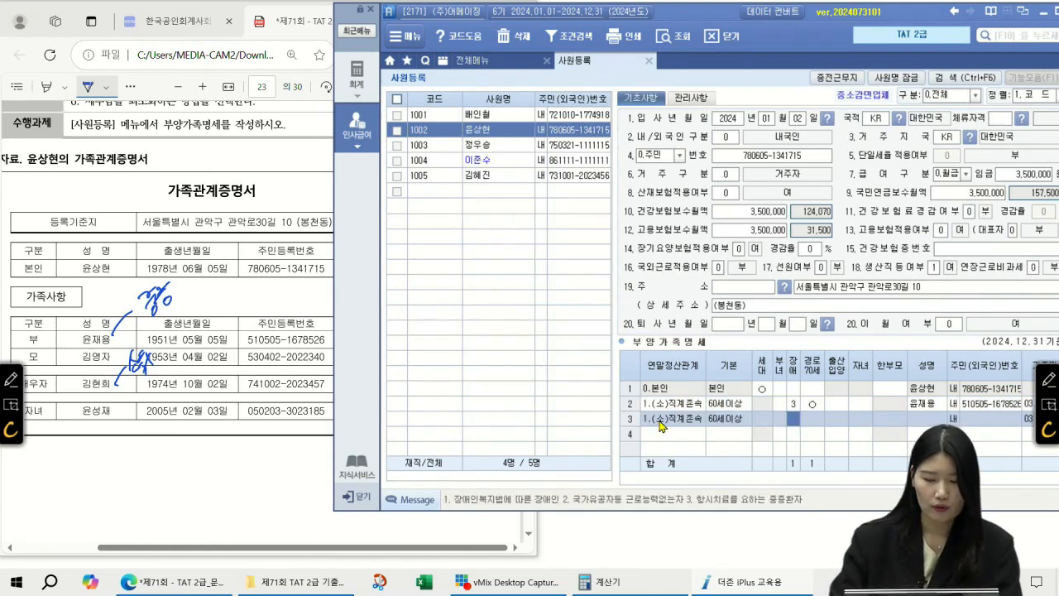
key(Return)
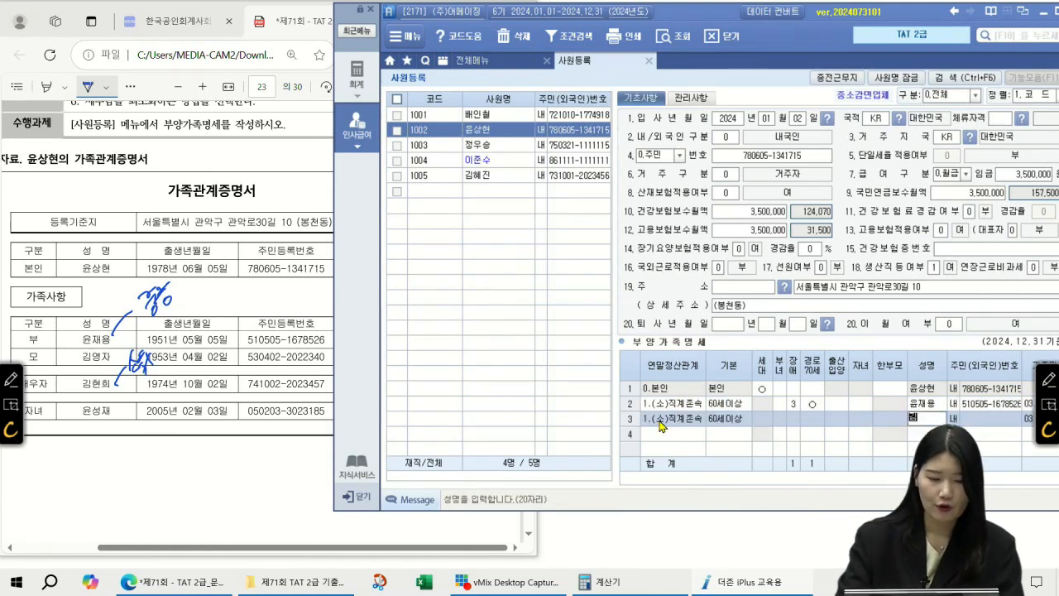
key(Return)
key(Return)
Add the spouse in row 4 (code 3) with 기본공제 0=부, her name and resident number
key(Return)
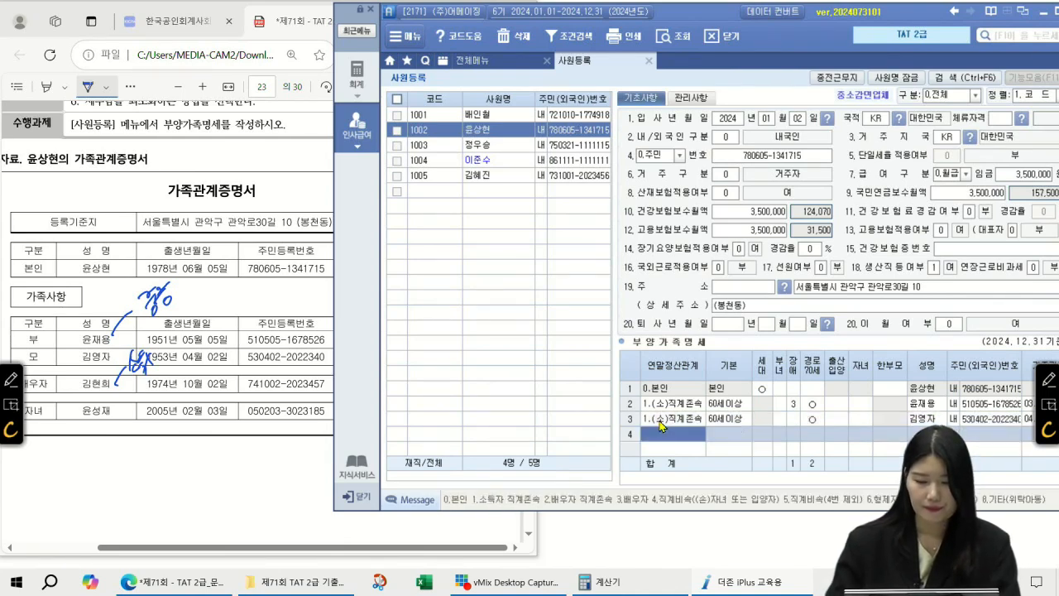
text(3)
key(Return)
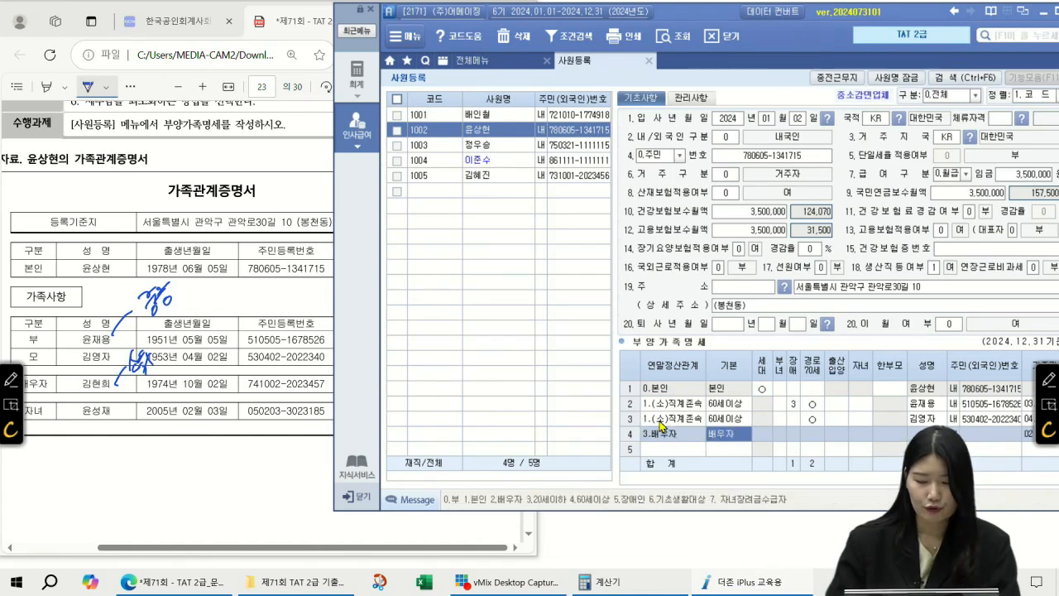
text(0)
key(Return)
key(Return)
key(Return)
key(Return)
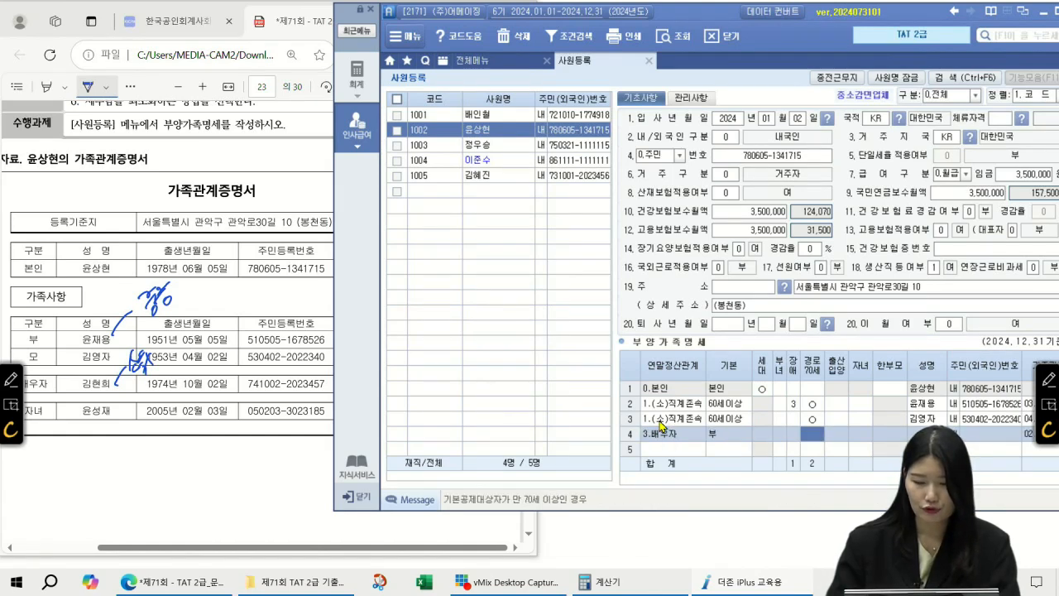
key(Return)
key(Return)
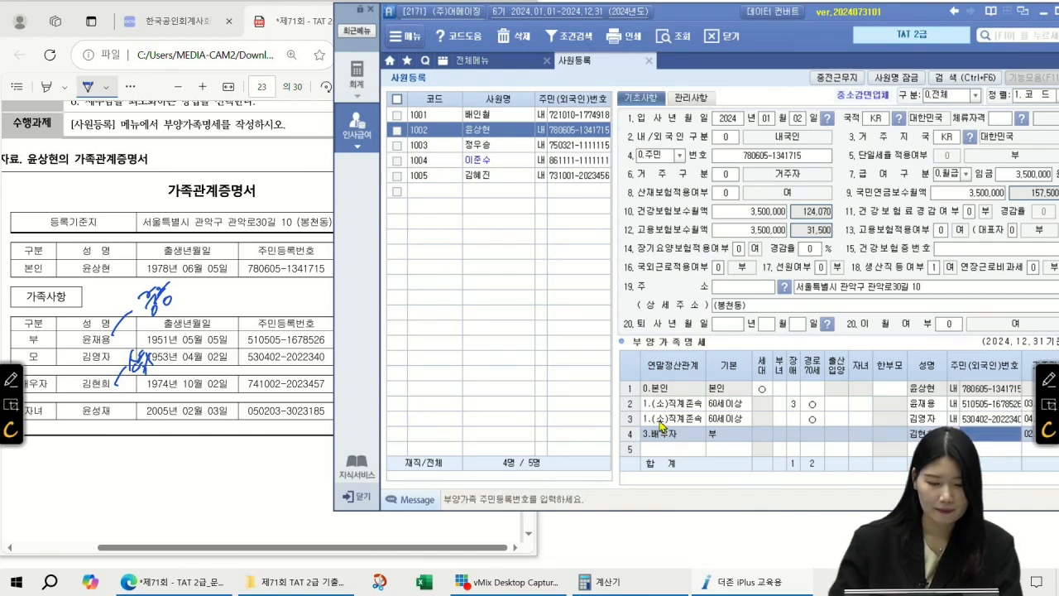
key(Return)
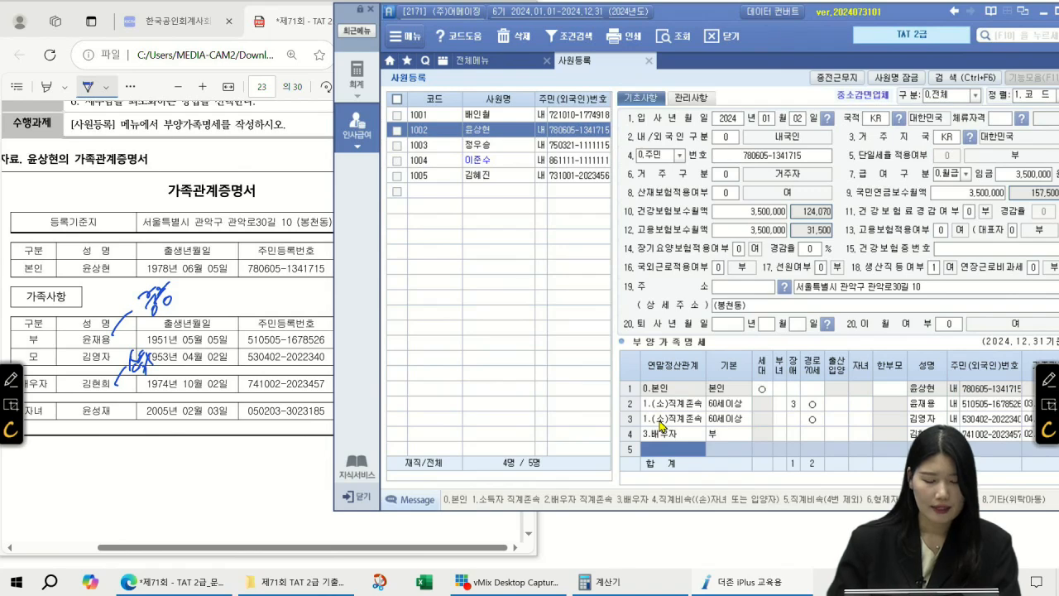
Add the child in row 5 as a 직계비속 (code 4) with name and resident number
text(4.직계비속((손)
key(Return)
key(Return)
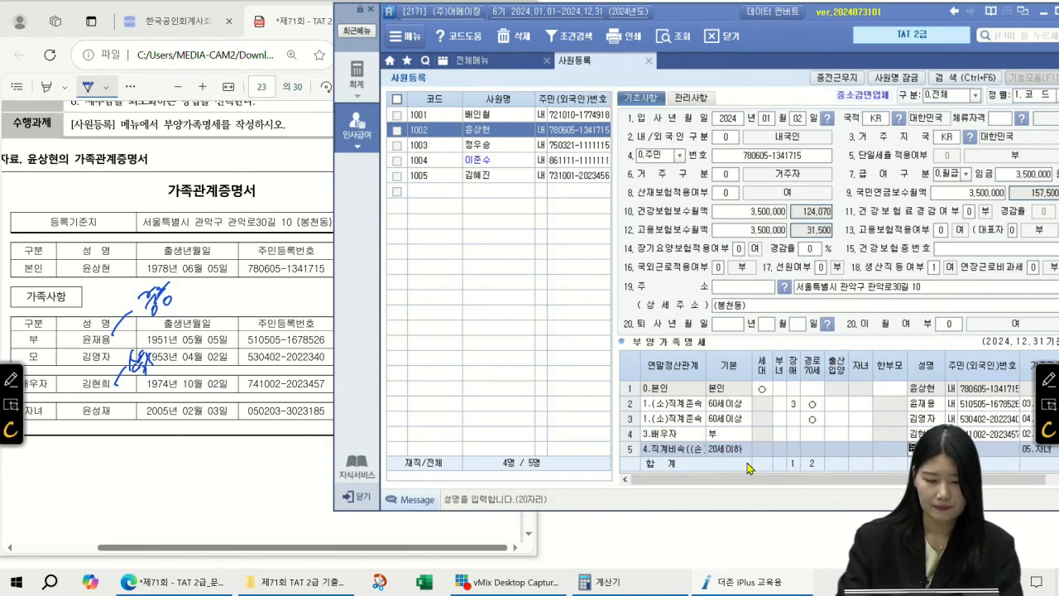
text(윤)
key(Return)
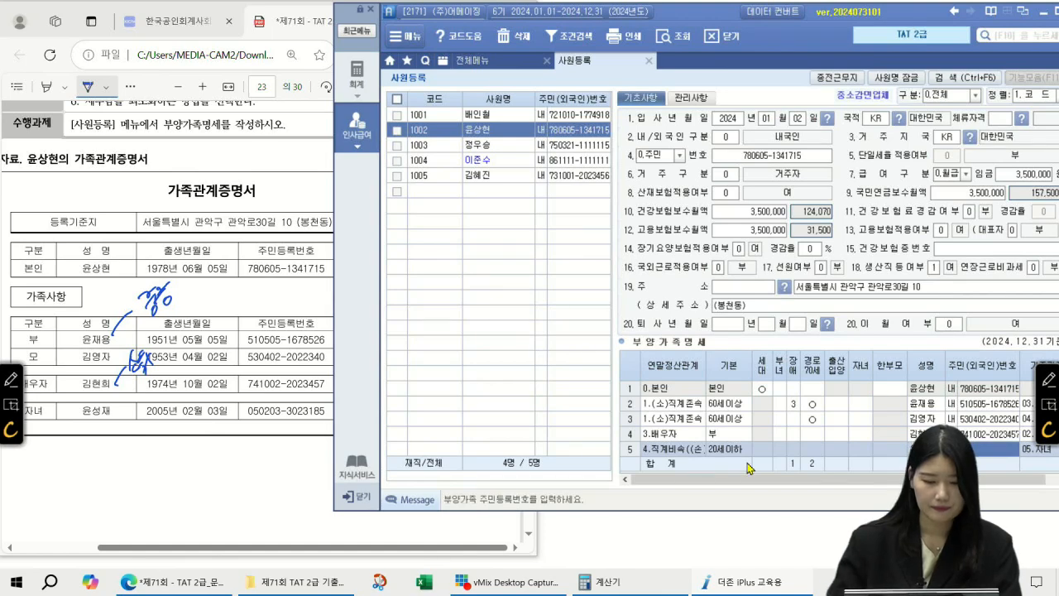
key(Return)
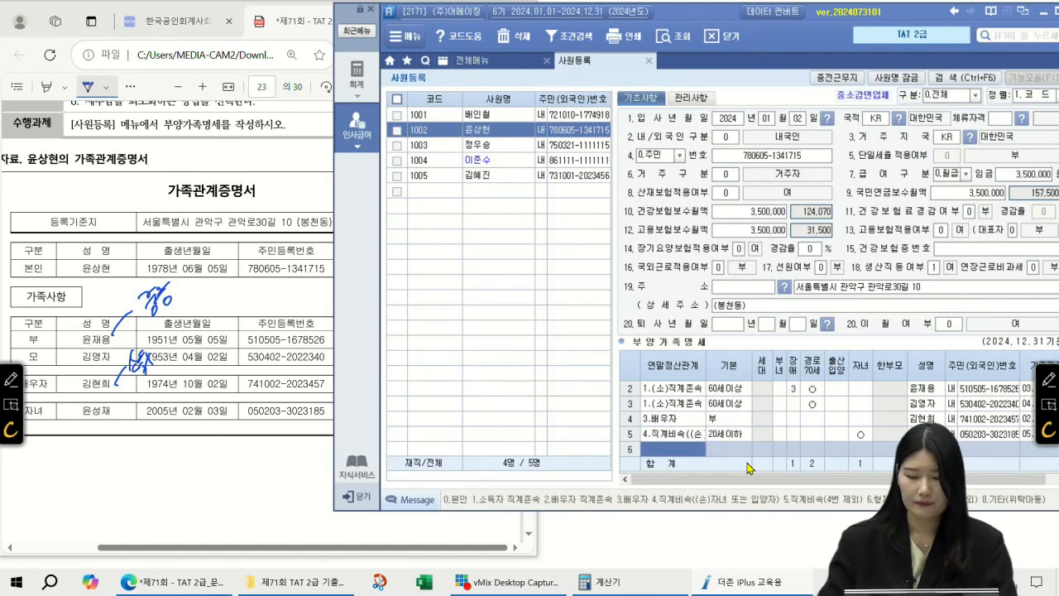
Bring the question PDF forward and scroll to page 24
scroll(797, 418, up, 1)
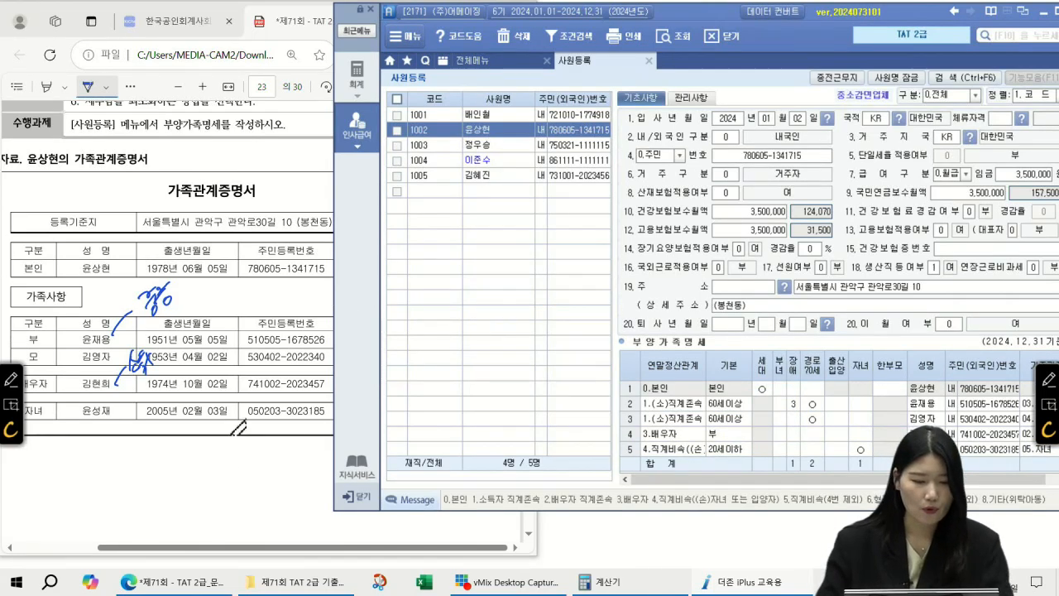
click(217, 521)
scroll(157, 356, down, 10)
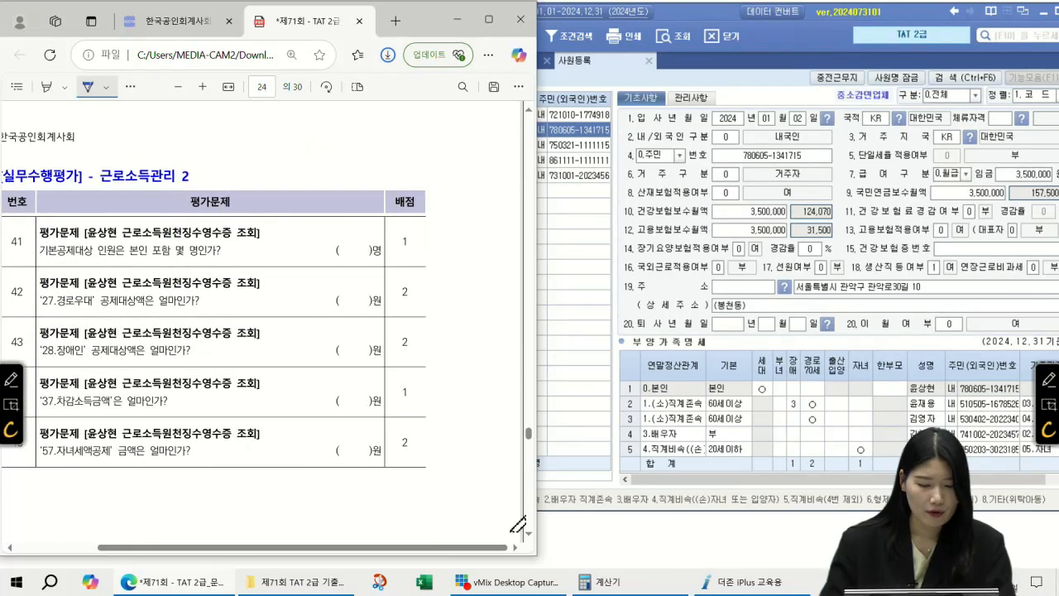
scroll(496, 530, down, 2)
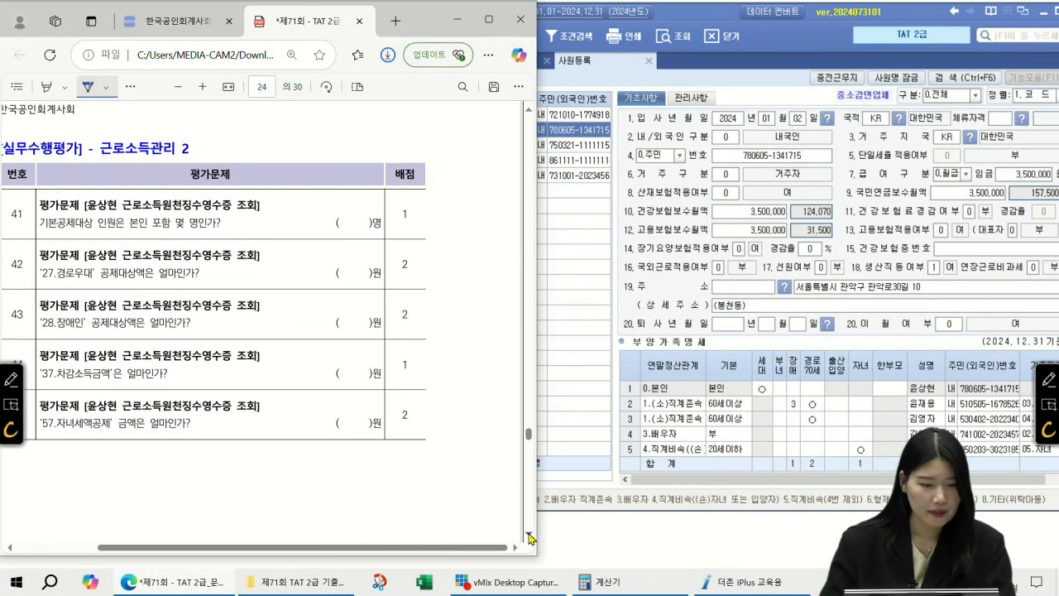
Close 사원등록 and load employee 1002 in the year-end settlement withholding receipt
drag(371, 549, 344, 549)
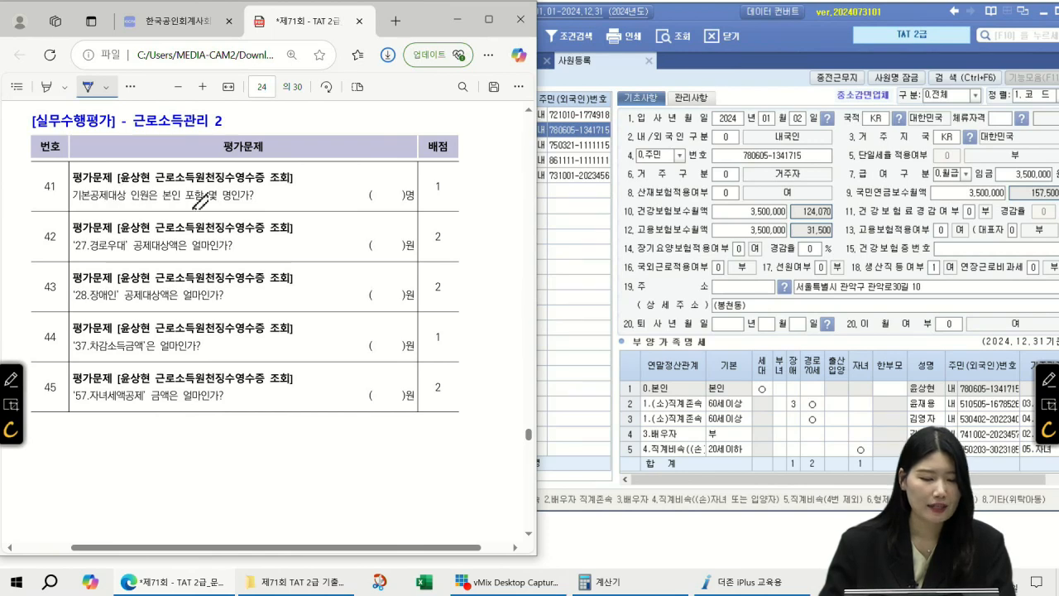
click(649, 86)
click(648, 61)
click(782, 126)
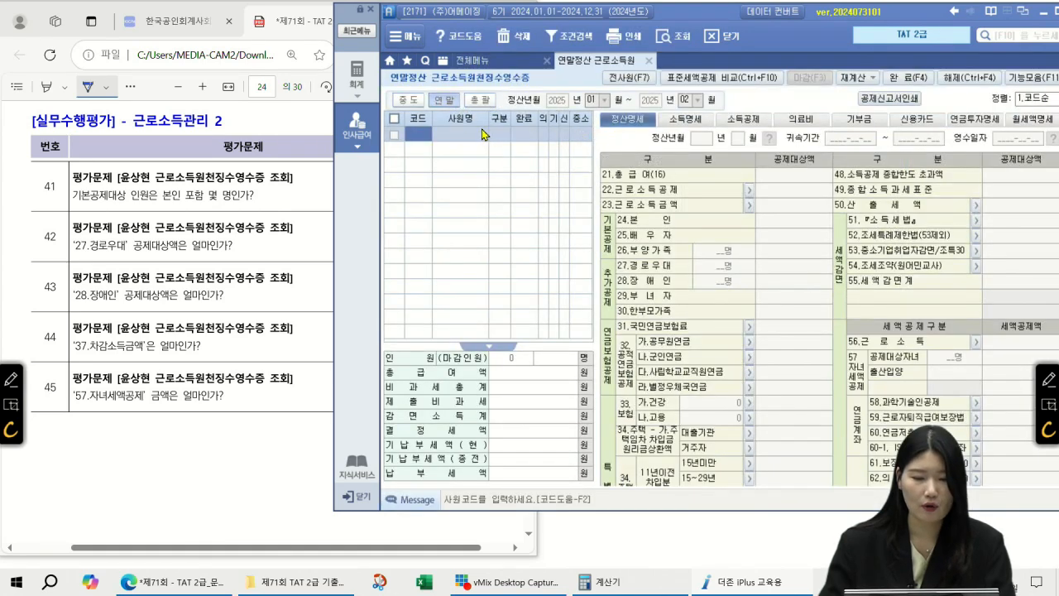
double_click(424, 140)
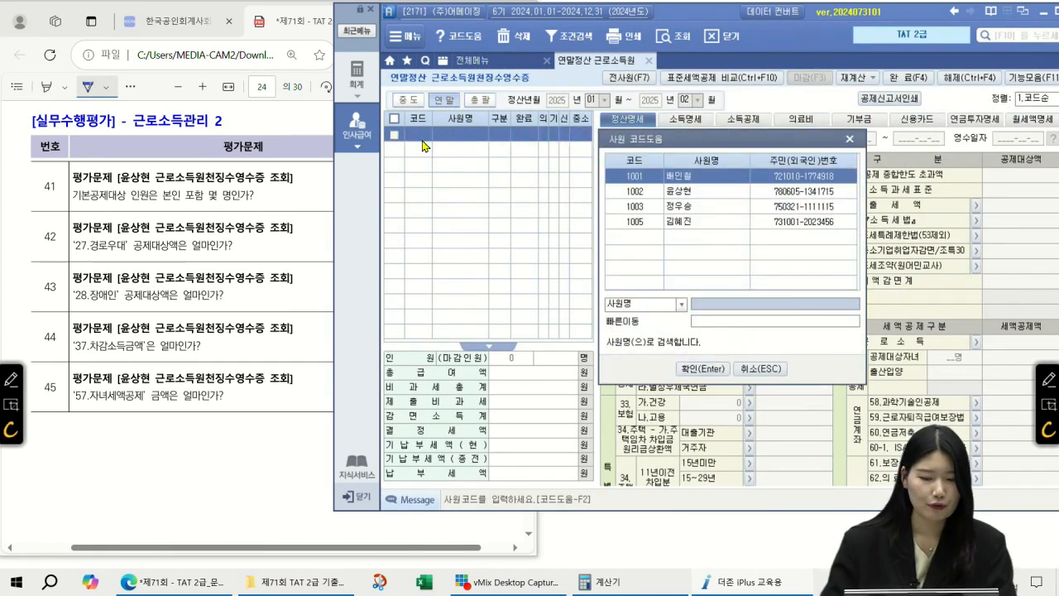
click(718, 195)
double_click(717, 195)
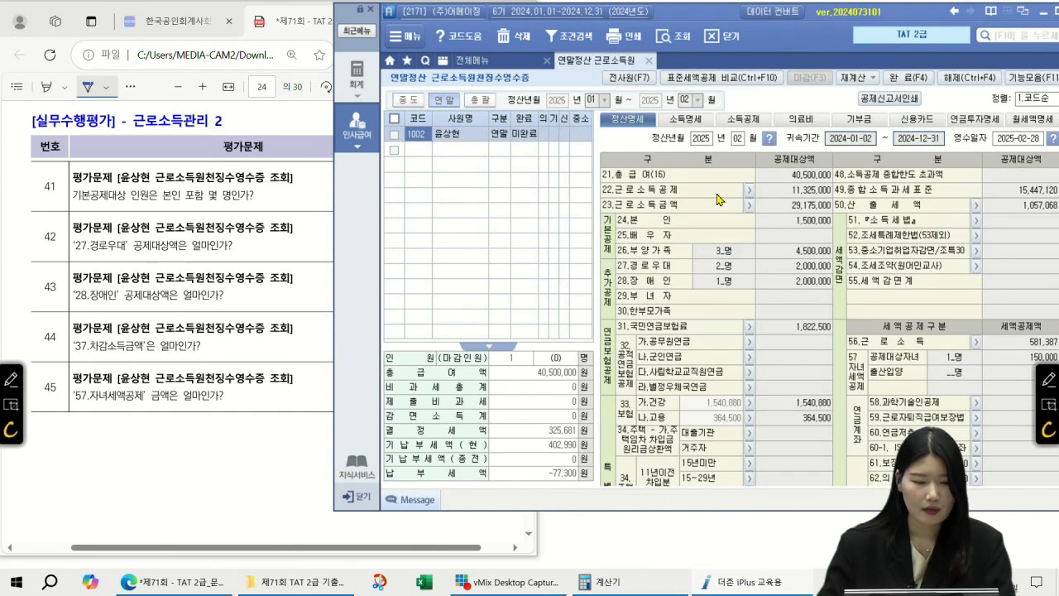
Check the 24.본인 and 26.부양가족 deductions and write 4 for question 41
click(785, 220)
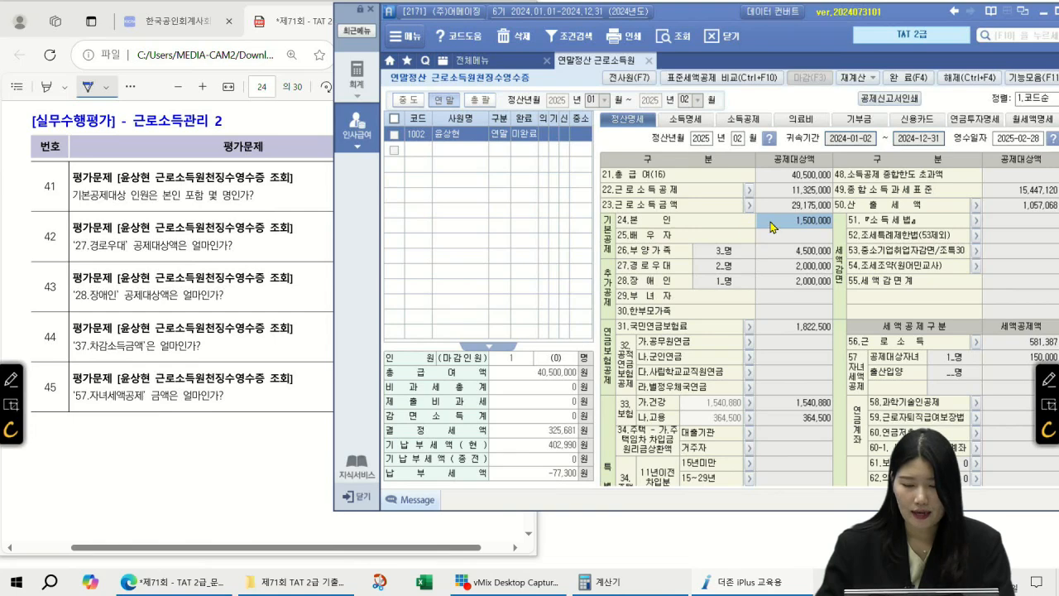
click(796, 256)
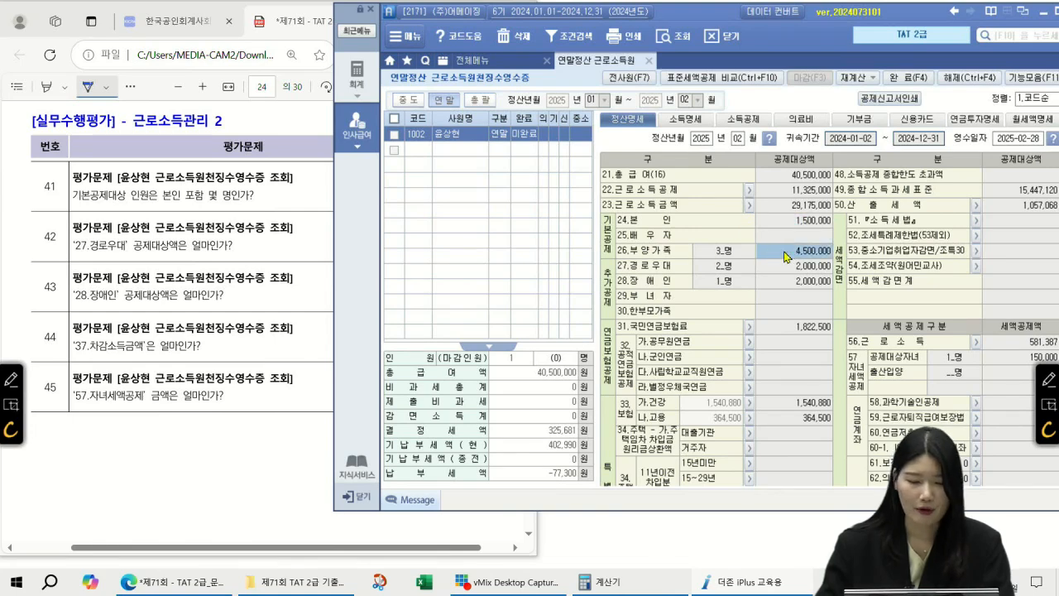
click(282, 19)
drag(389, 184, 386, 206)
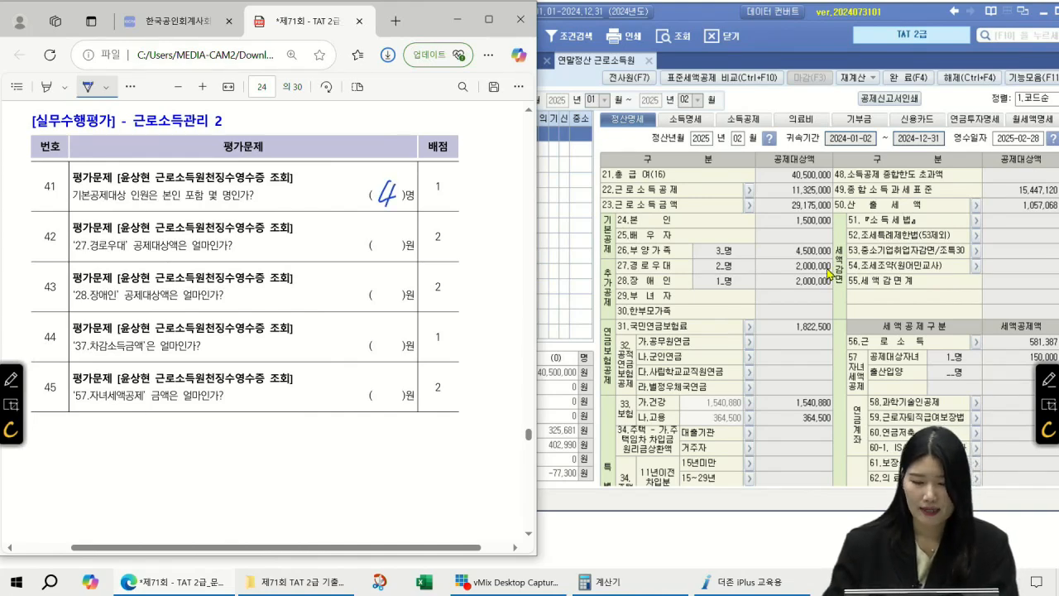
Write 2,000,000 for questions 42 and 43 from the 27.경로우대 and 28.장애인 deductions
click(799, 267)
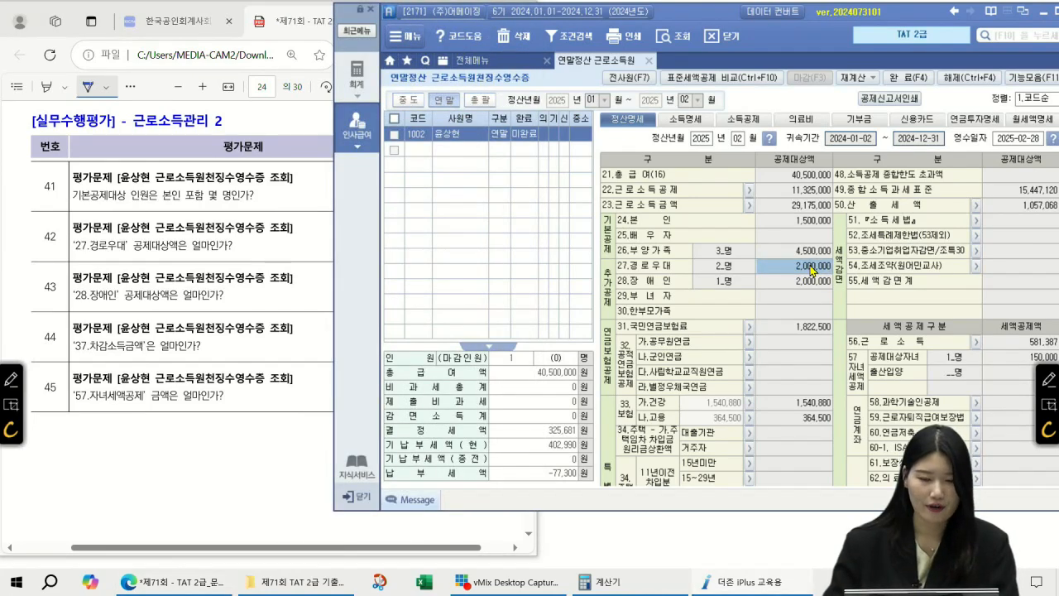
click(291, 25)
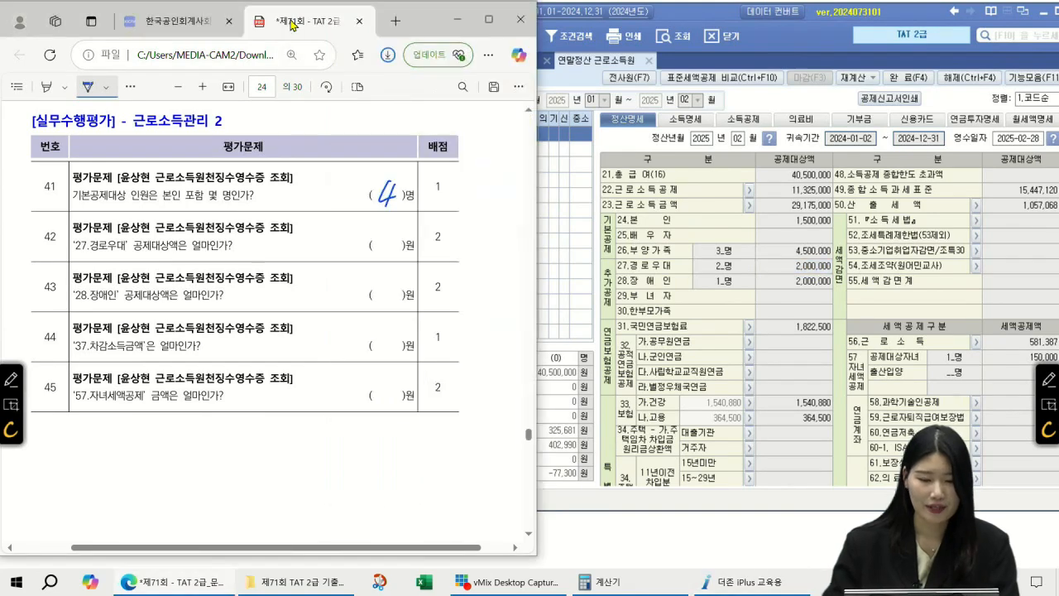
drag(295, 235, 307, 252)
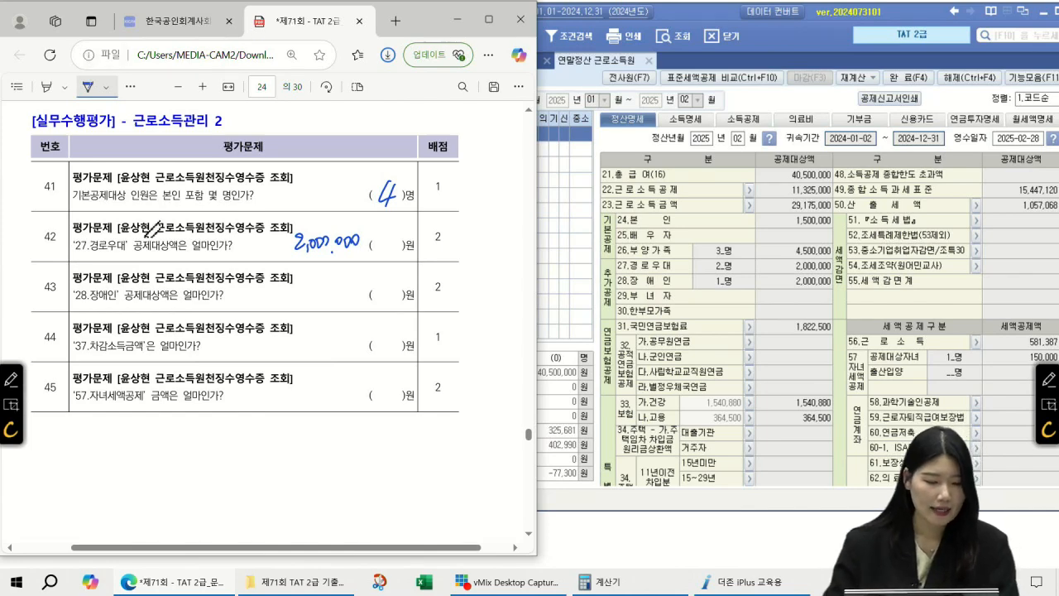
click(790, 281)
click(306, 23)
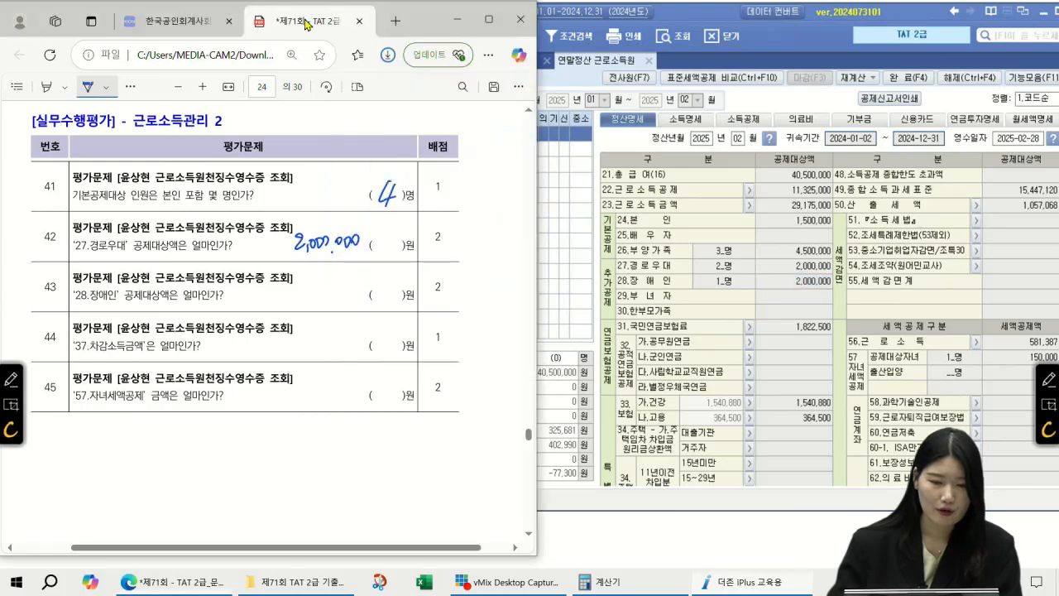
drag(310, 305, 309, 308)
drag(316, 297, 323, 294)
drag(330, 293, 365, 291)
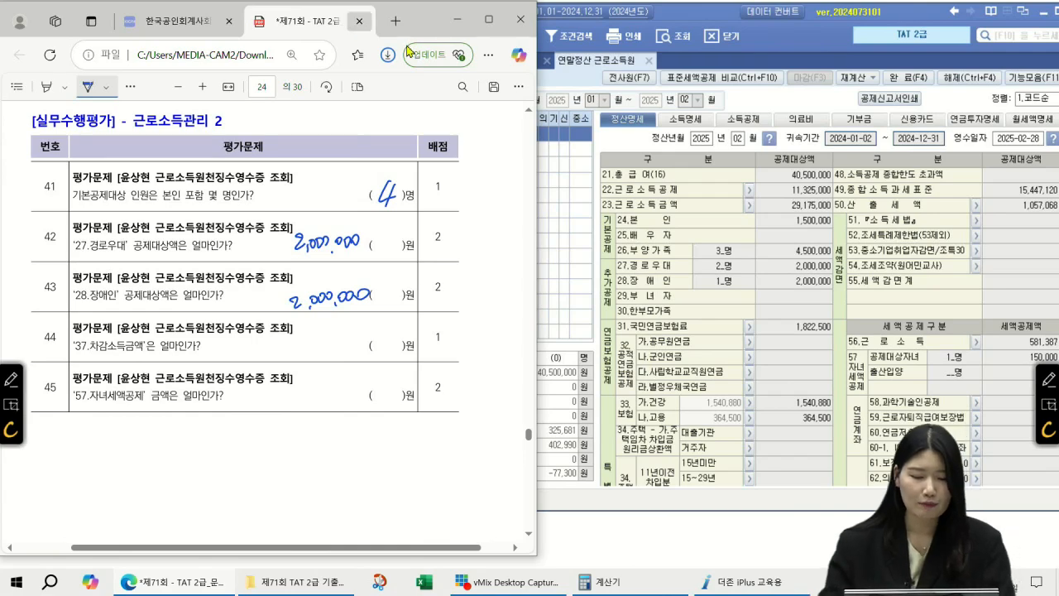
Read the 37.차감소득금액 of 15,447,120 and write it as question 44's answer
scroll(801, 324, down, 5)
scroll(801, 323, down, 4)
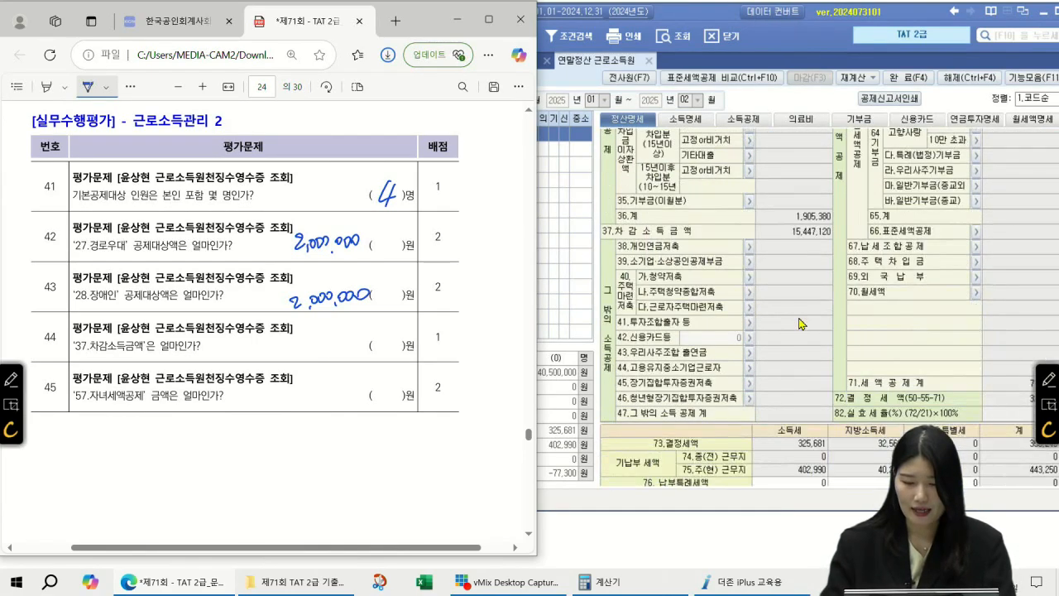
click(791, 239)
scroll(792, 239, up, 3)
click(796, 250)
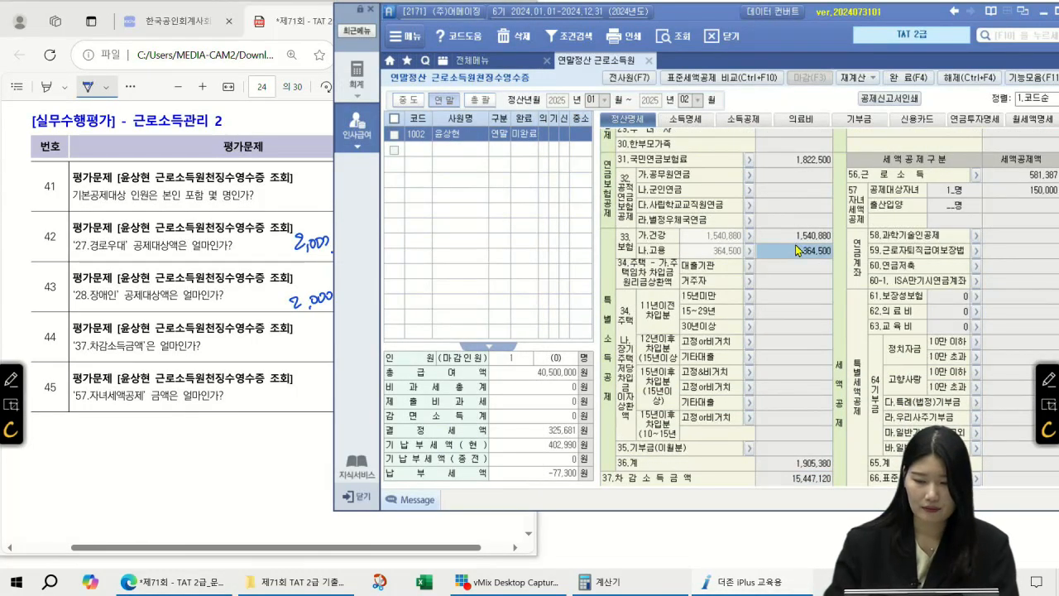
scroll(799, 268, down, 1)
scroll(800, 267, down, 1)
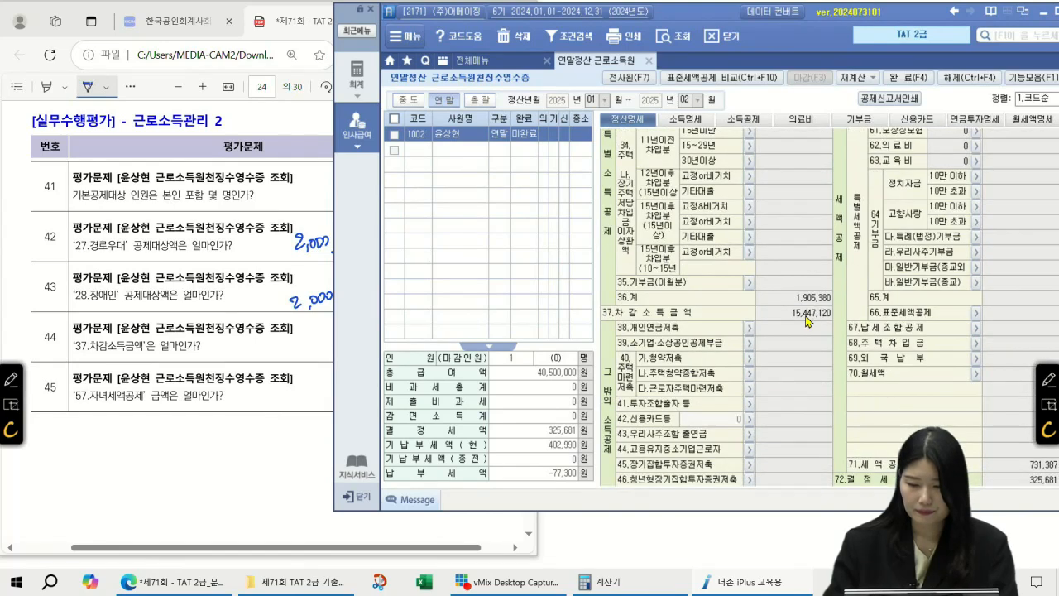
click(811, 319)
mouse_move(228, 336)
mouse_down()
mouse_move(217, 359)
mouse_move(229, 350)
mouse_up()
drag(231, 338, 238, 336)
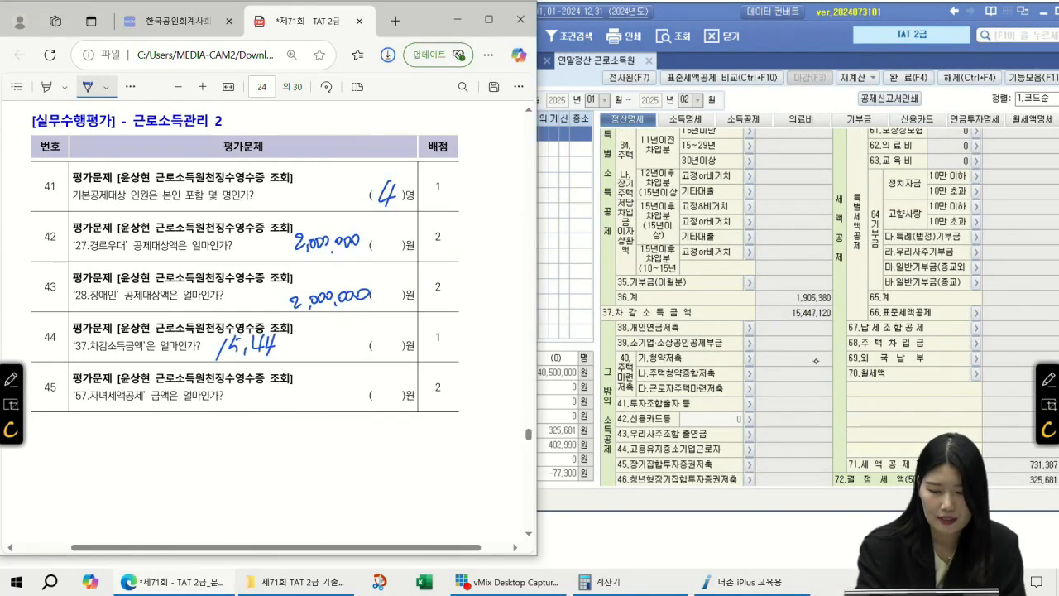
drag(301, 337, 314, 347)
drag(323, 333, 322, 334)
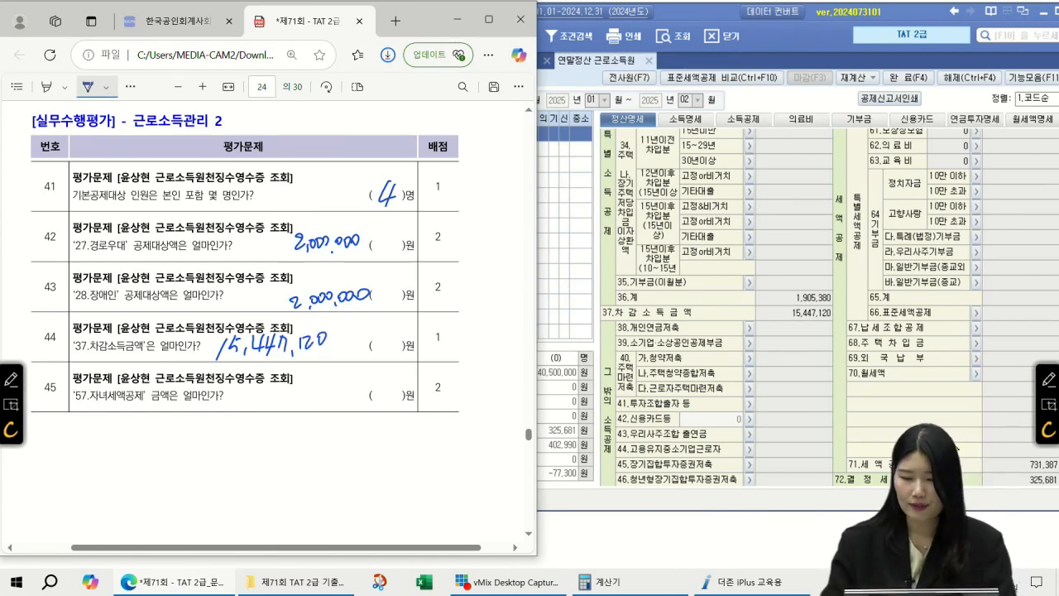
Write the 150,000 child tax credit as question 45's answer, then scroll to page 25
scroll(885, 318, up, 4)
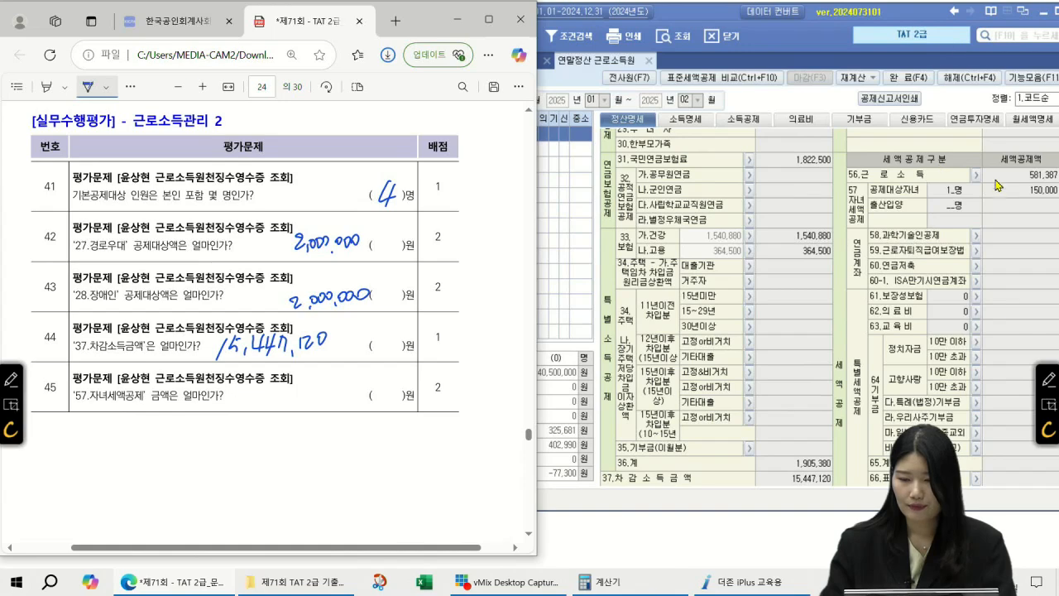
click(1031, 176)
click(1032, 191)
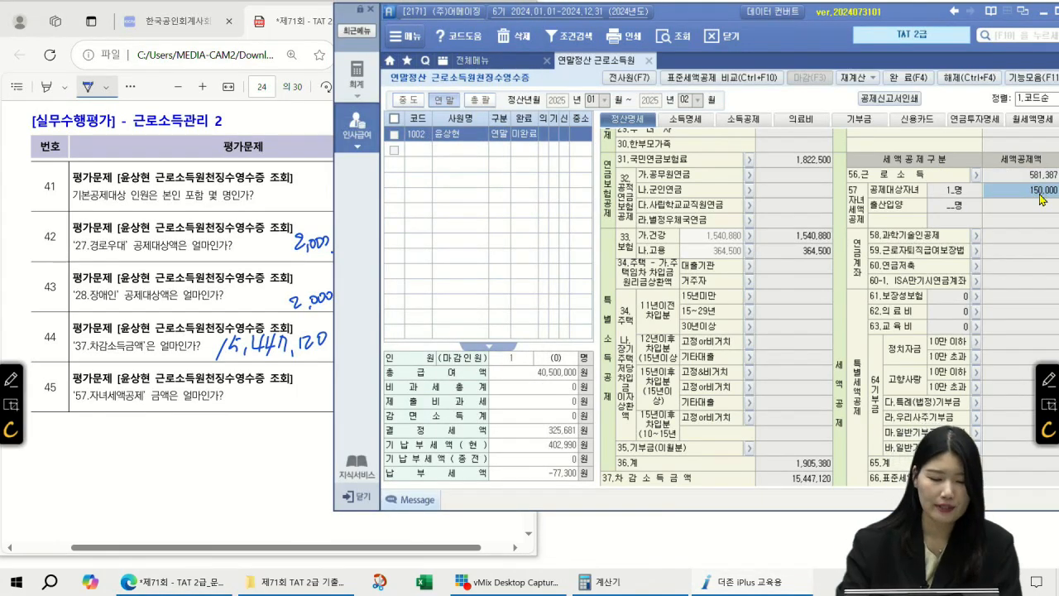
mouse_move(259, 381)
mouse_down()
mouse_move(247, 405)
mouse_move(271, 389)
mouse_up()
drag(276, 402, 274, 407)
drag(284, 392, 283, 398)
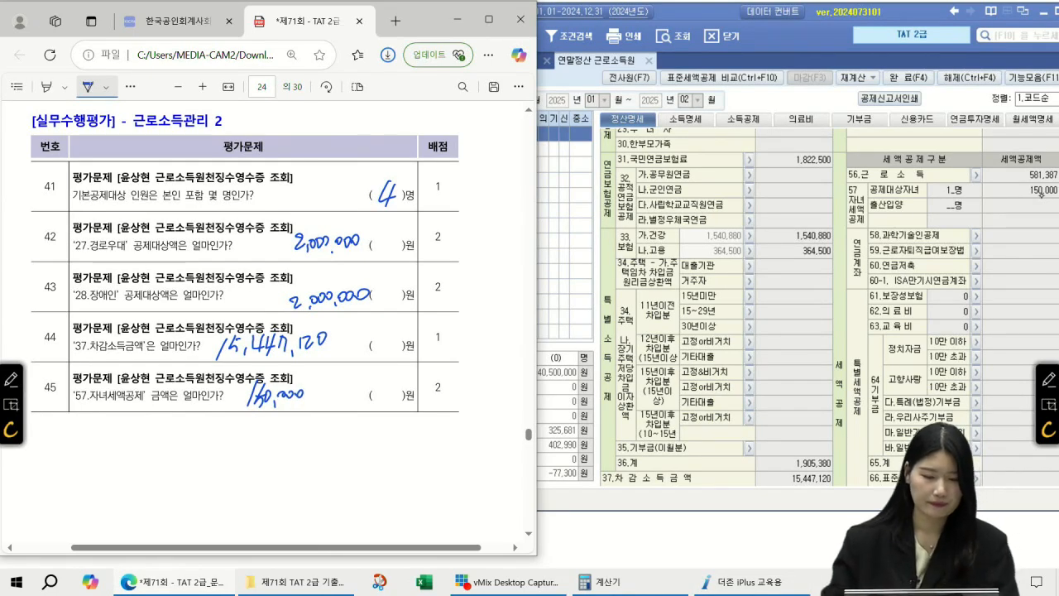
scroll(414, 274, down, 6)
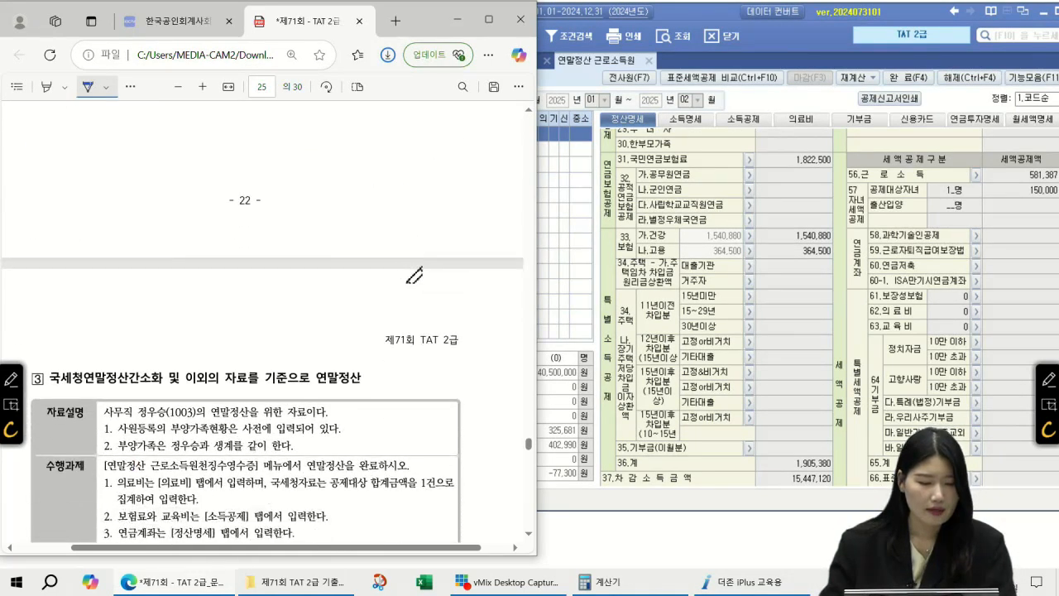
Underline the task instructions: employee 1003, dependant notes, 의료비 1건 rule, insurance, education and pension entries
scroll(413, 275, down, 4)
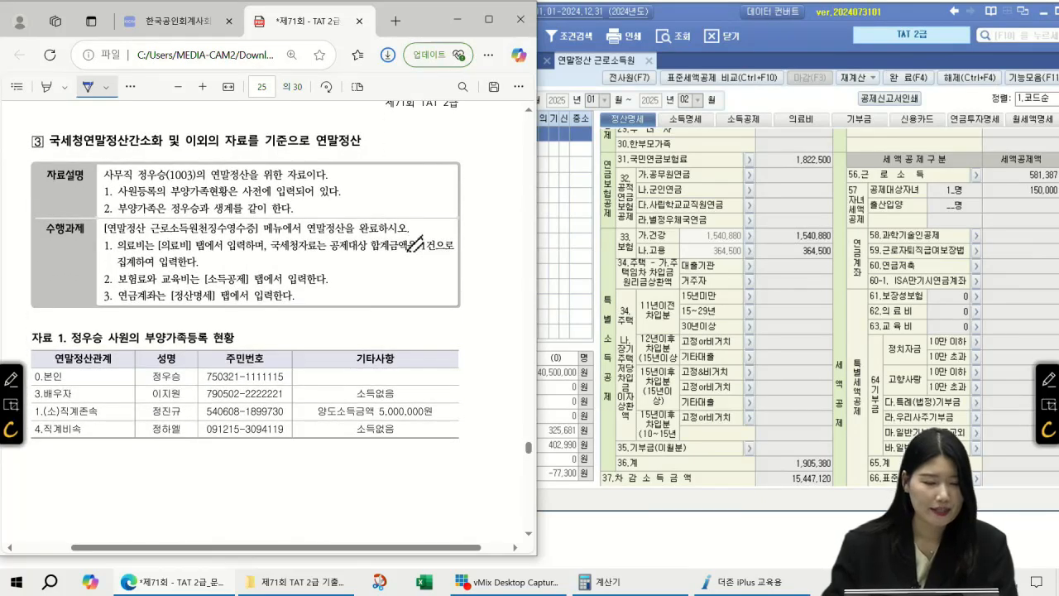
drag(130, 180, 195, 177)
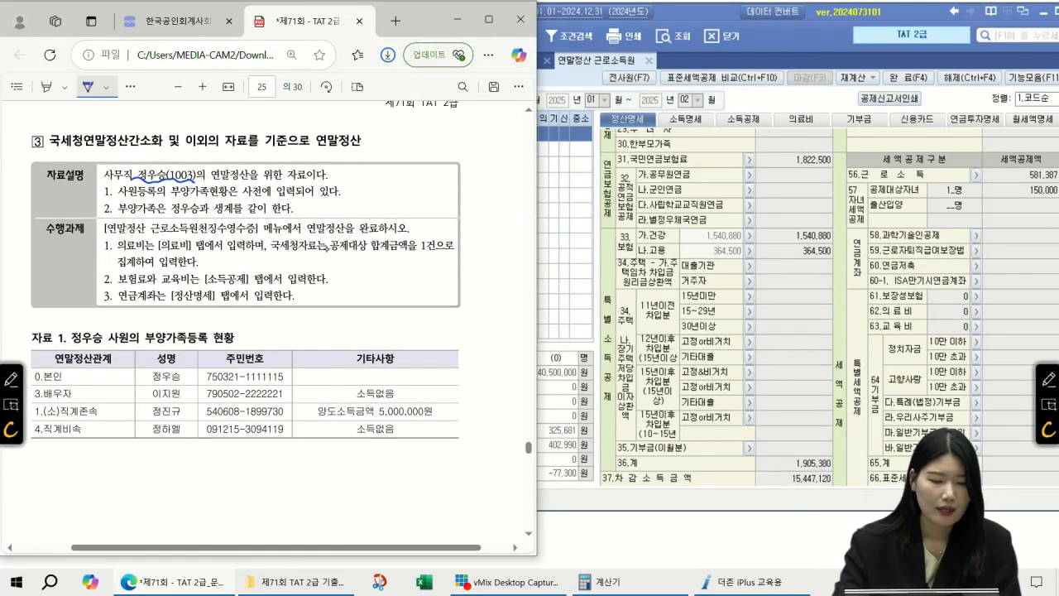
drag(195, 195, 298, 194)
drag(200, 217, 282, 214)
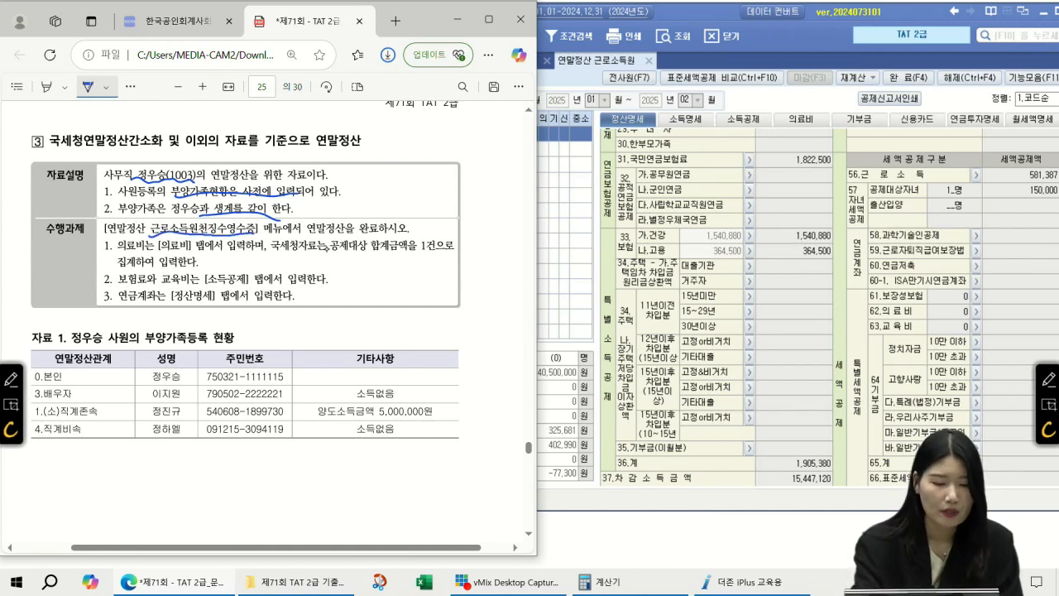
drag(134, 256, 196, 252)
drag(433, 234, 431, 263)
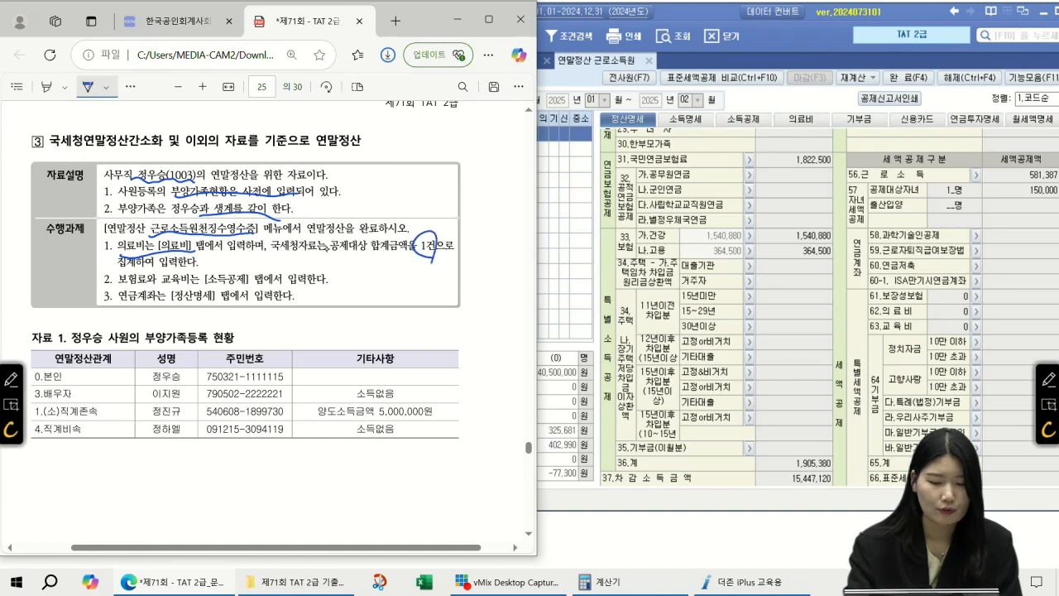
mouse_move(119, 286)
mouse_down()
mouse_move(196, 284)
mouse_move(213, 266)
mouse_move(246, 288)
mouse_up()
drag(111, 301, 187, 317)
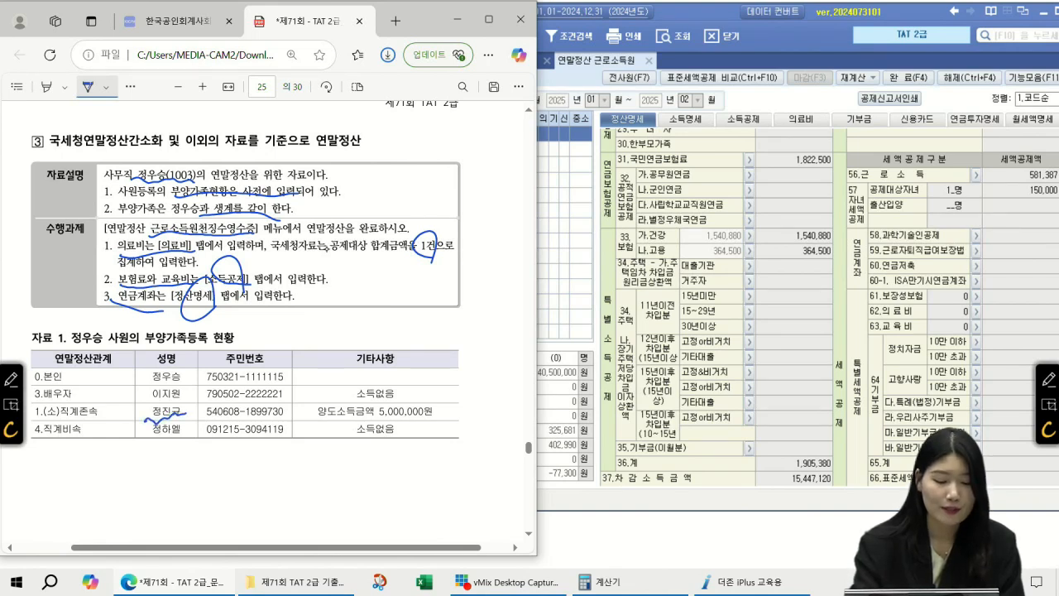
Annotate the dependants table: the parent's 양도소득금액 5,000,000원/150만원 note and the 직계비속's 소득없음
drag(328, 415, 437, 414)
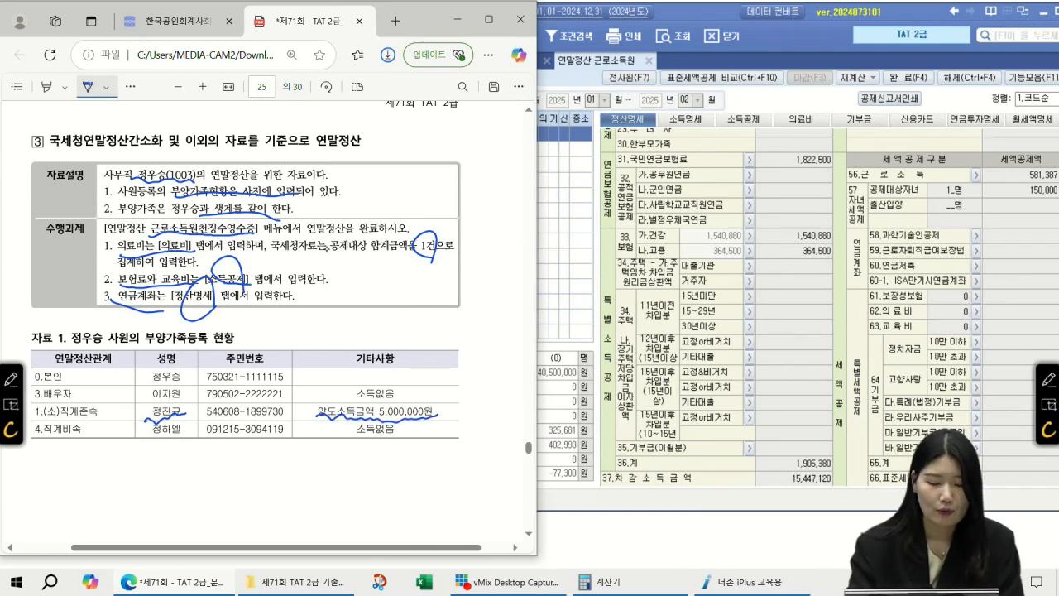
drag(453, 405, 458, 403)
drag(462, 404, 500, 404)
drag(432, 422, 504, 417)
drag(455, 389, 465, 396)
drag(470, 373, 472, 385)
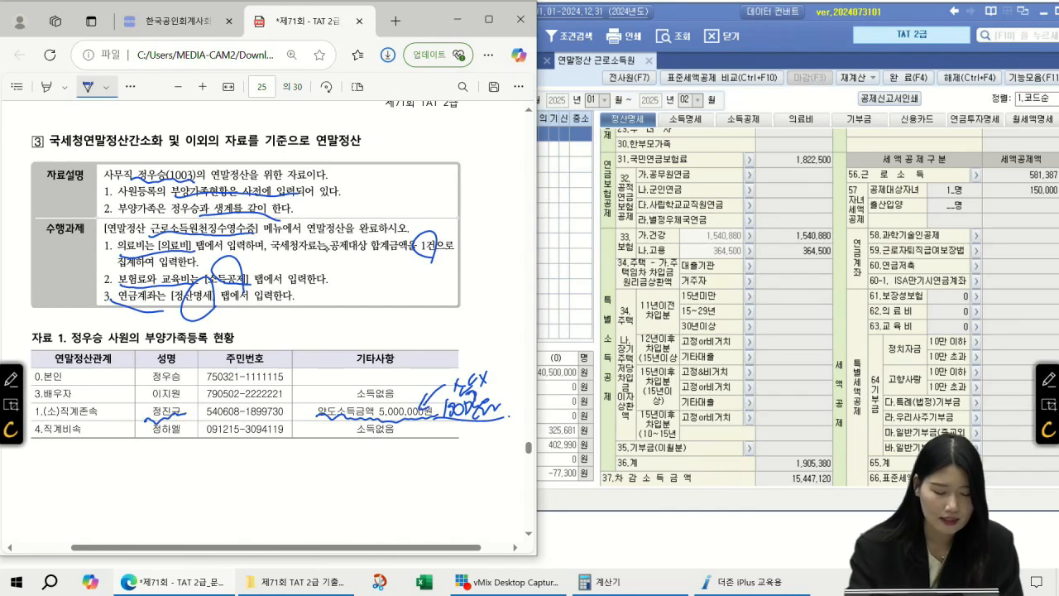
mouse_move(183, 443)
mouse_down()
mouse_move(172, 449)
mouse_move(183, 421)
mouse_up()
drag(342, 442, 402, 448)
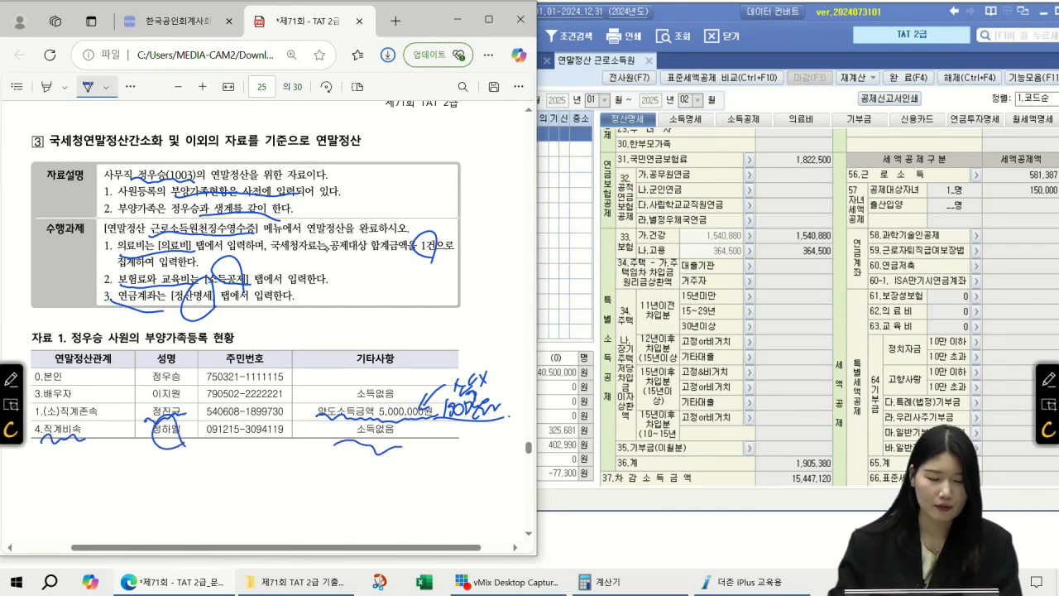
On the medical certificate, circle the patient, underline both clinics and circle the 3,100,000 total, then return to SmartA
scroll(307, 350, down, 10)
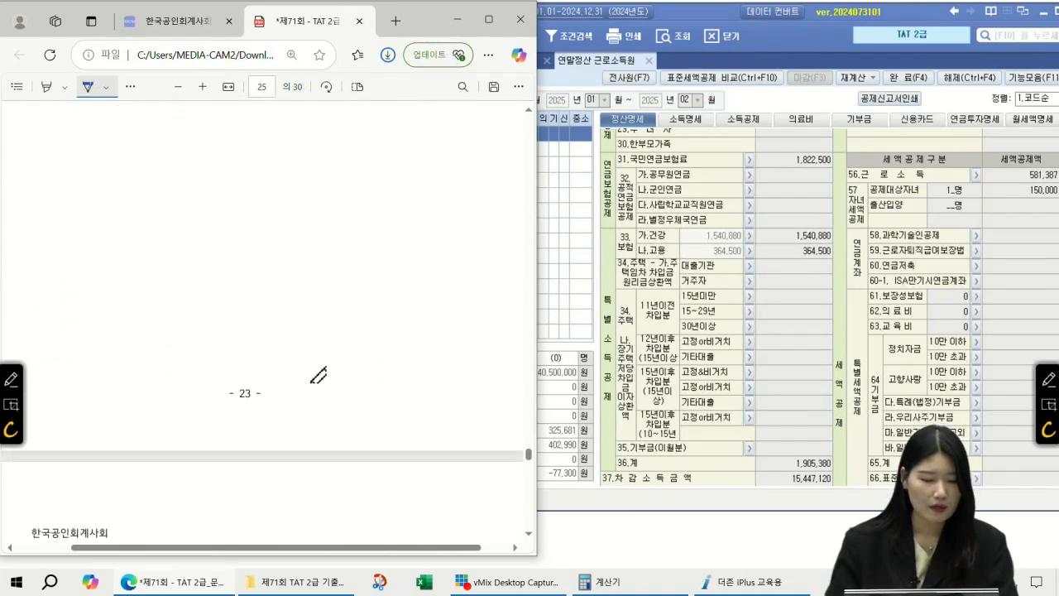
scroll(319, 372, down, 3)
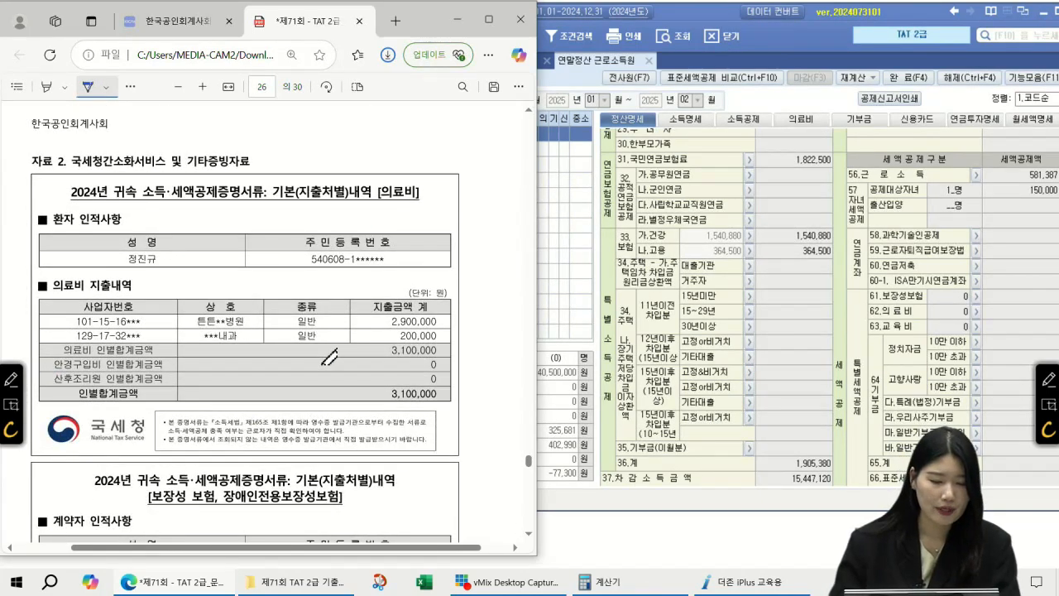
drag(234, 208, 248, 222)
drag(252, 209, 263, 224)
drag(263, 209, 252, 224)
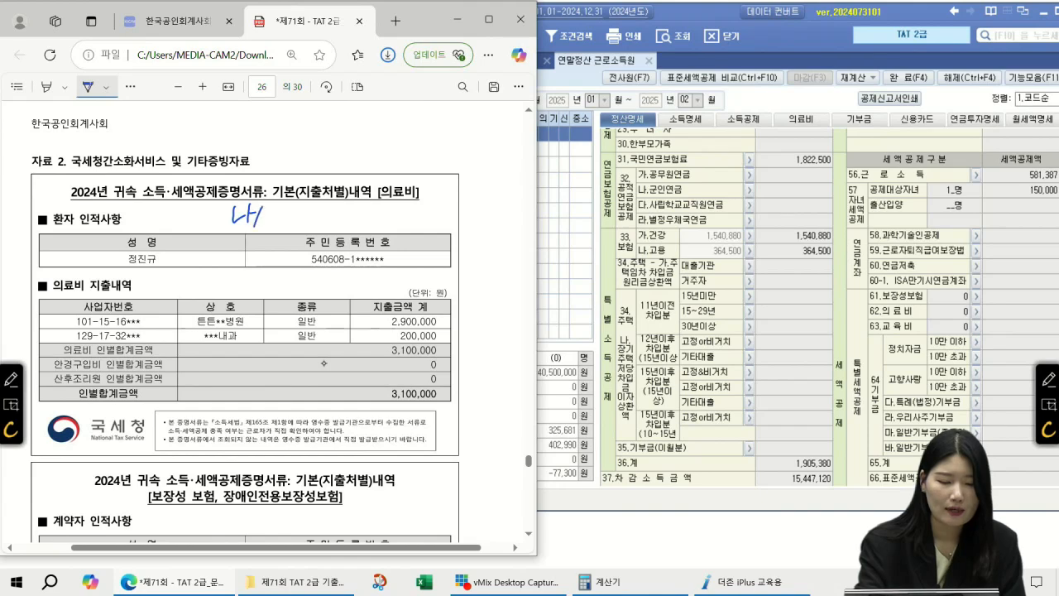
scroll(323, 363, up, 1)
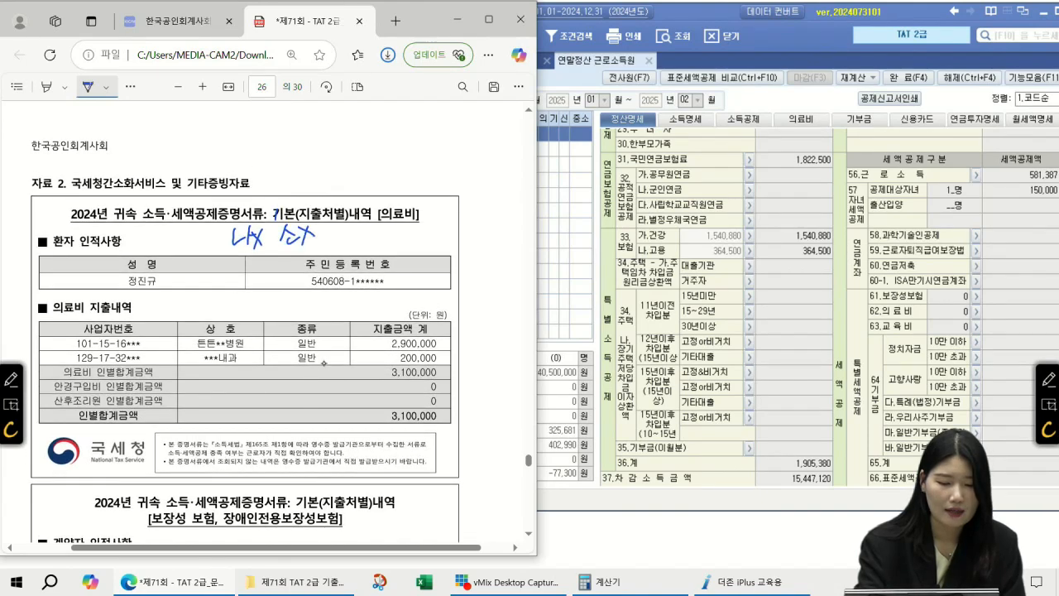
drag(166, 285, 150, 250)
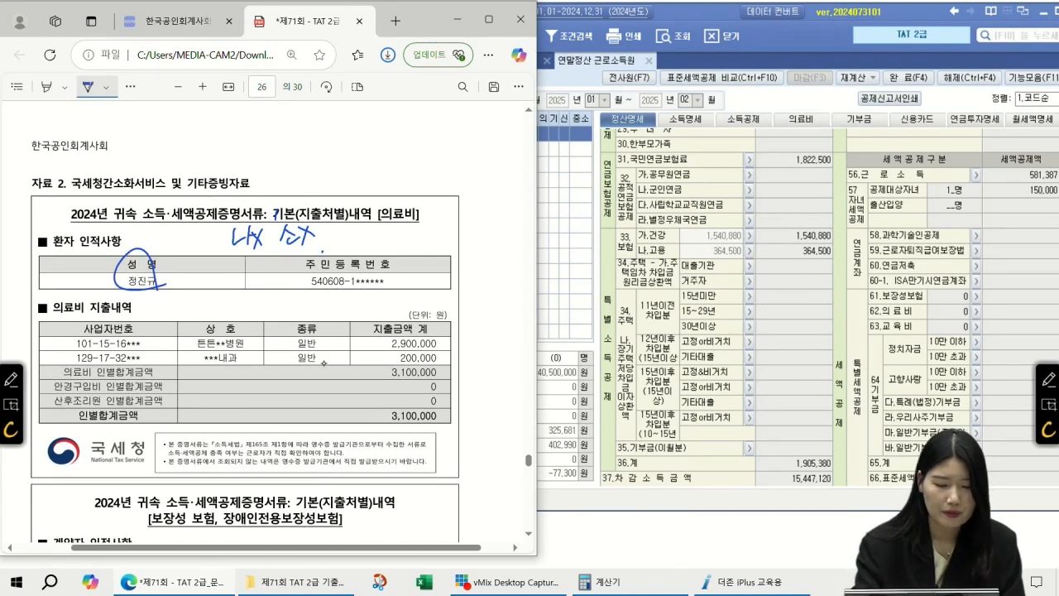
drag(194, 344, 247, 346)
drag(208, 361, 242, 360)
mouse_move(435, 357)
mouse_down()
mouse_move(389, 380)
mouse_move(471, 389)
mouse_move(489, 377)
mouse_up()
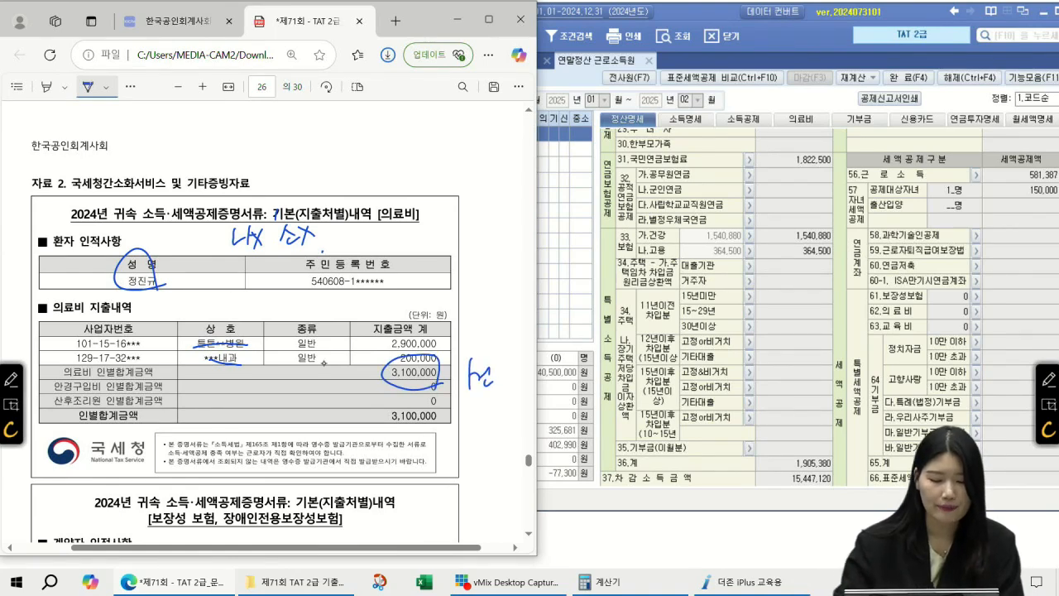
click(733, 62)
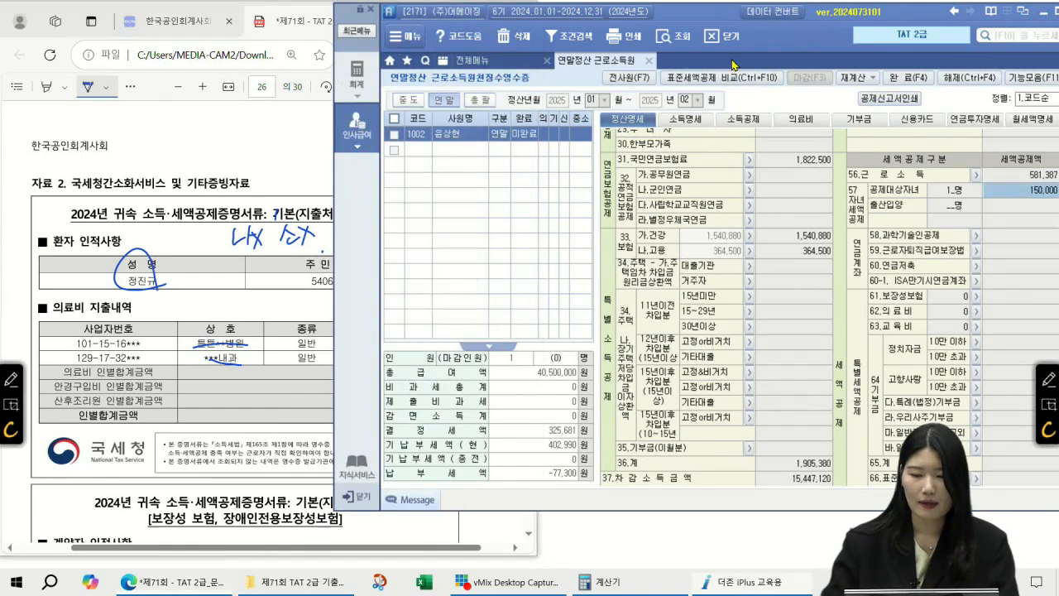
Add employee 1003 to a new row of the settlement list via the F2 employee lookup
click(427, 173)
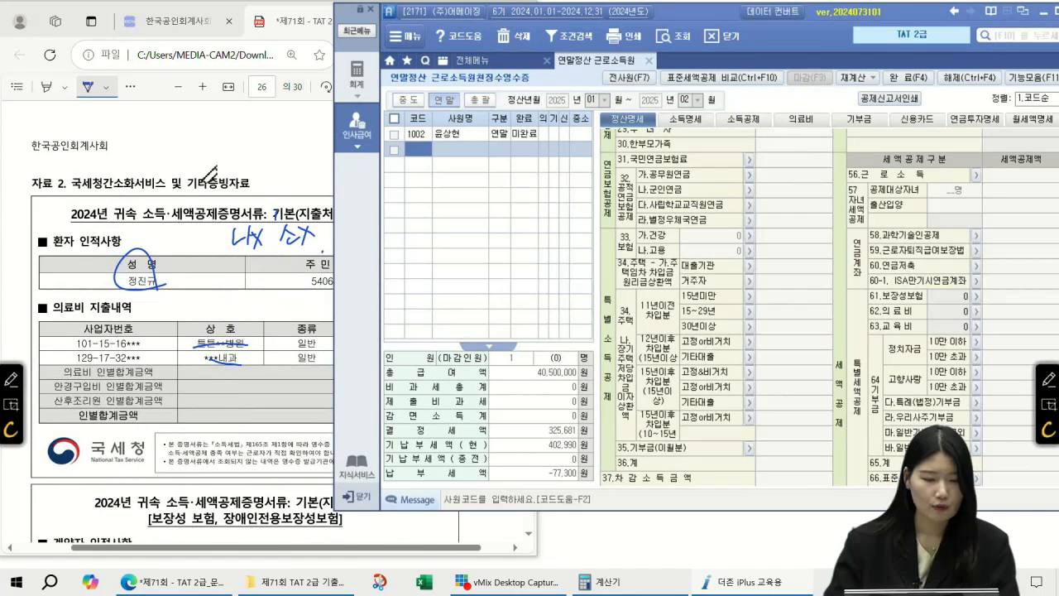
click(213, 169)
scroll(357, 201, up, 7)
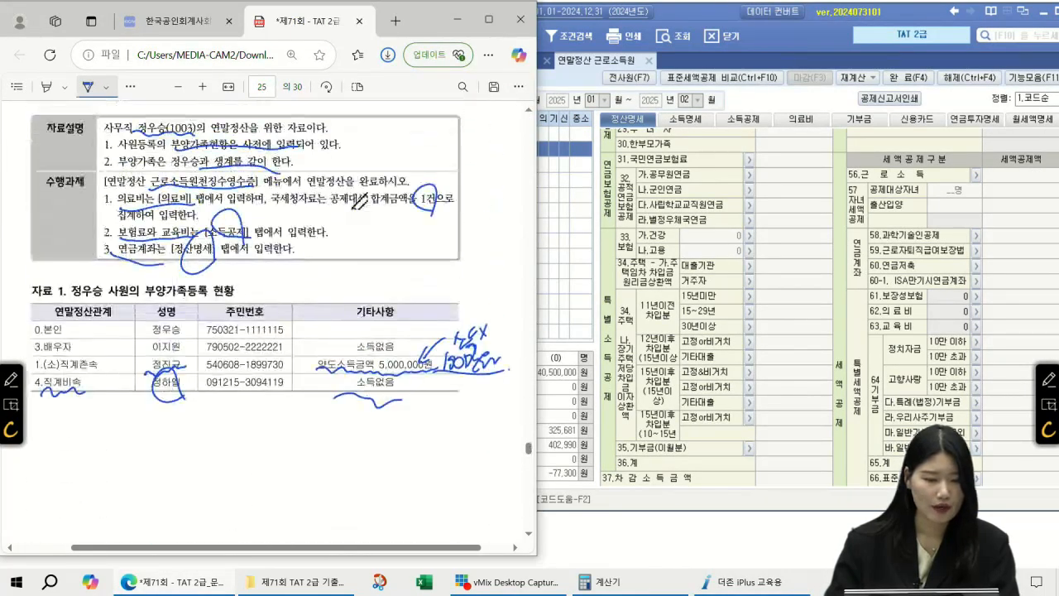
click(555, 184)
key(F2)
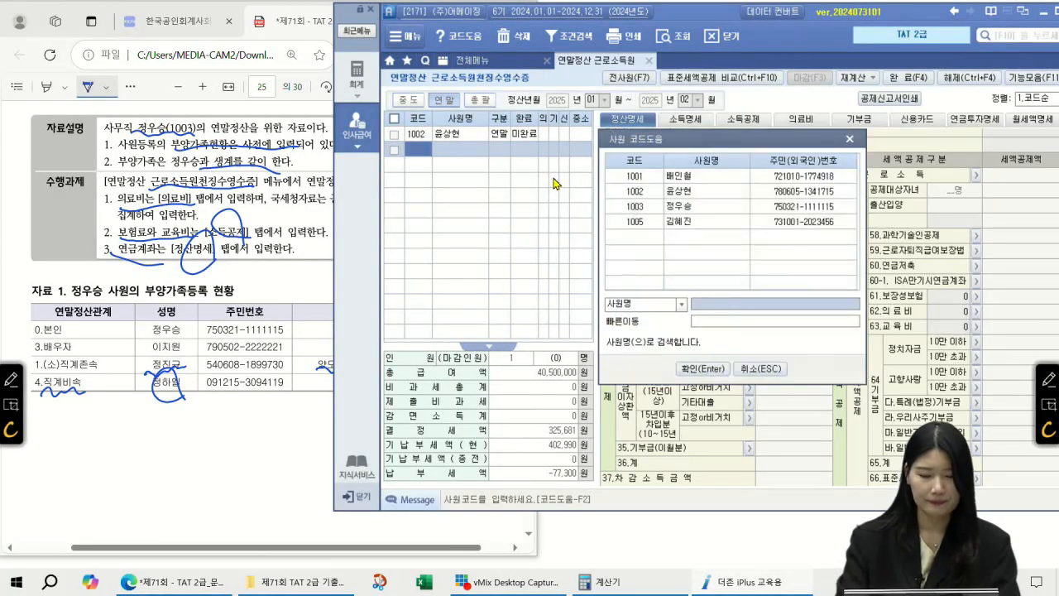
key(Return)
key(Return)
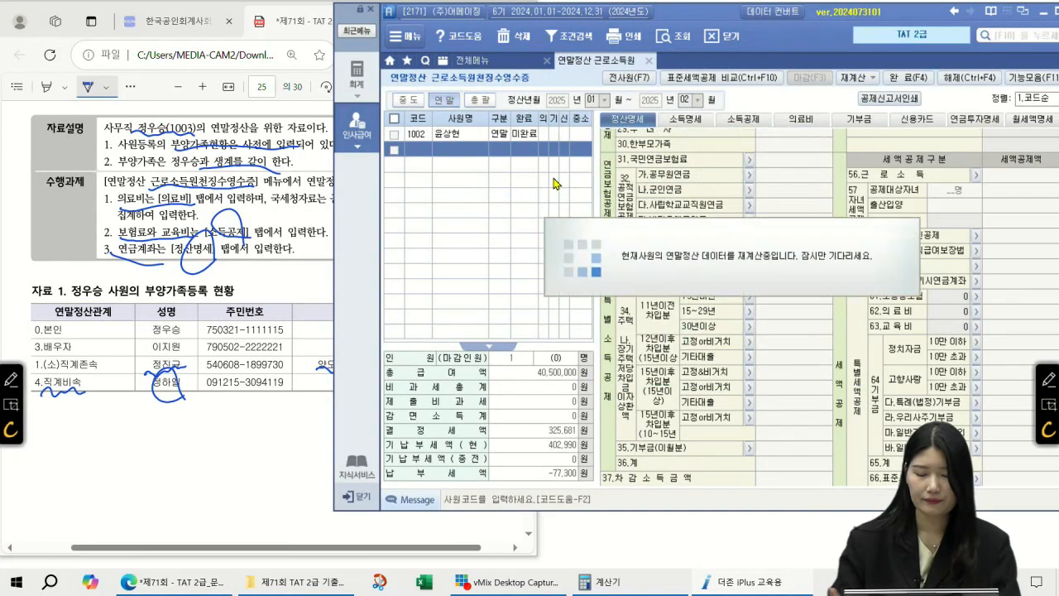
key(Return)
On the 의료비 sheet, choose the father (직계존속) as recipient, keeping 국세청 and 1건
click(759, 126)
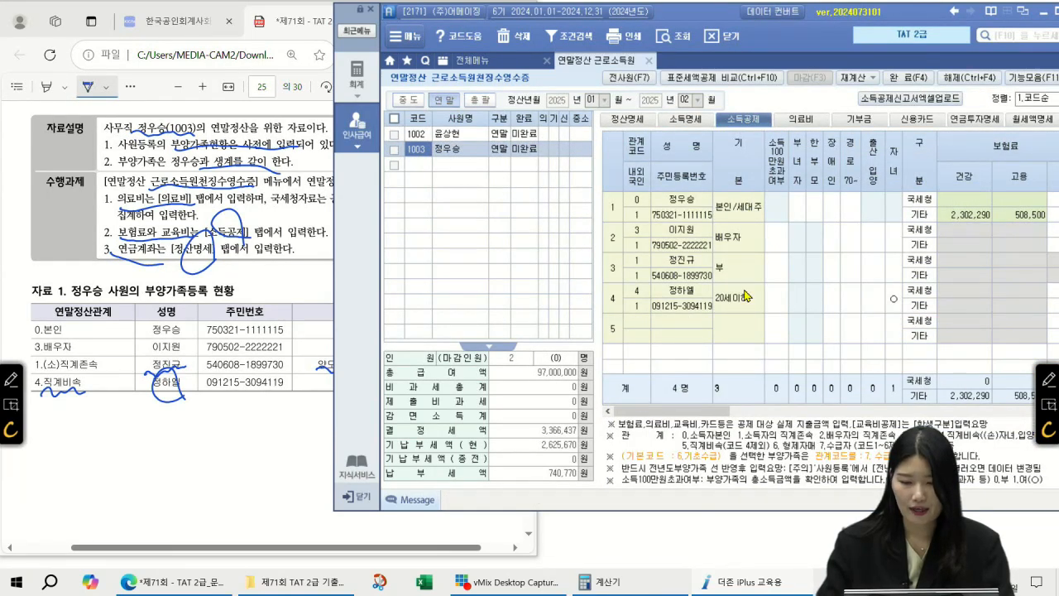
click(800, 122)
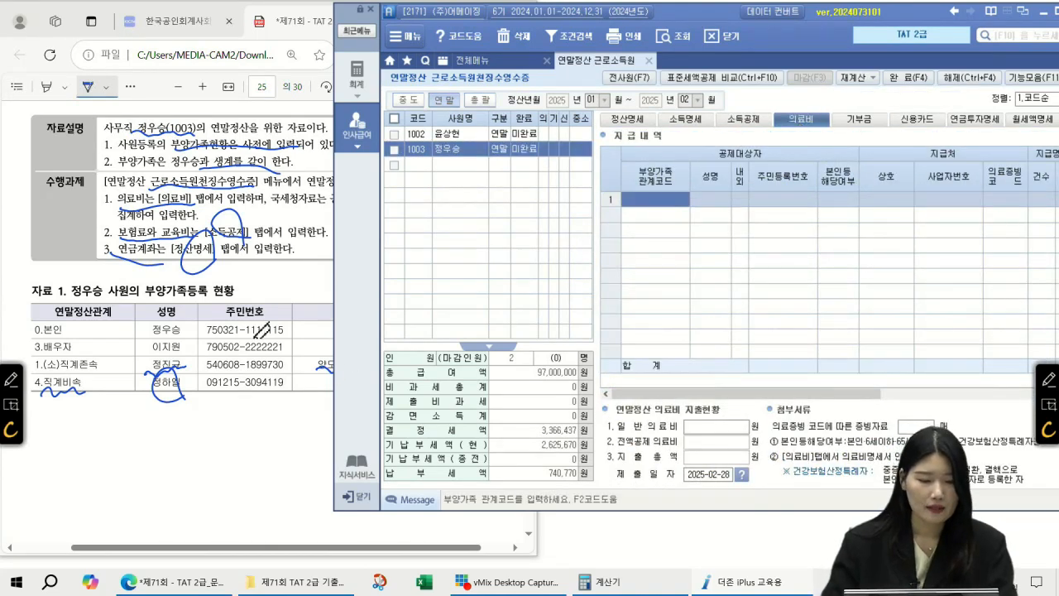
click(258, 340)
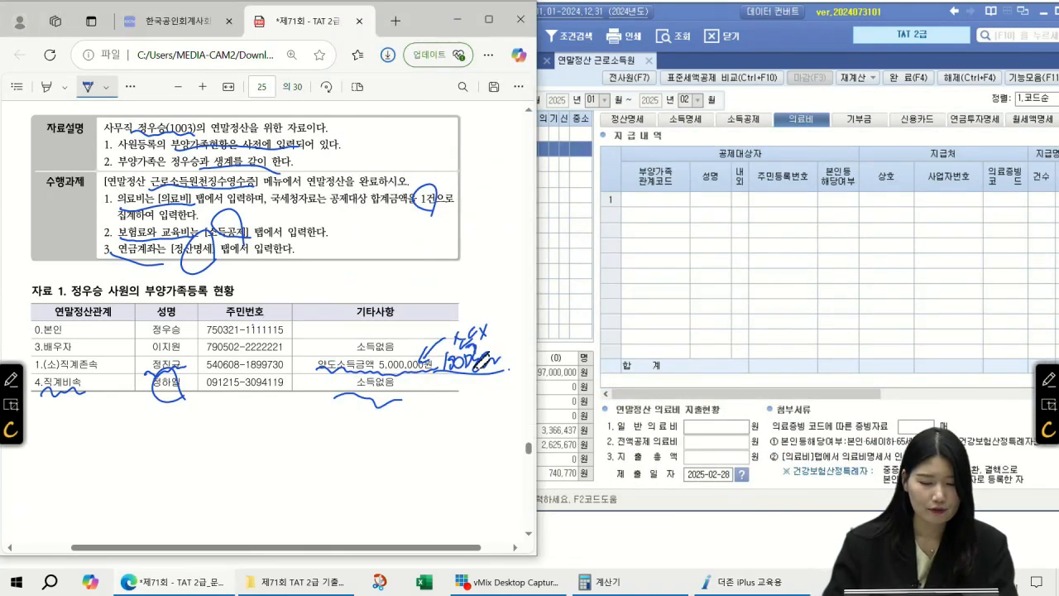
scroll(478, 362, down, 10)
scroll(450, 348, down, 1)
click(650, 205)
key(F2)
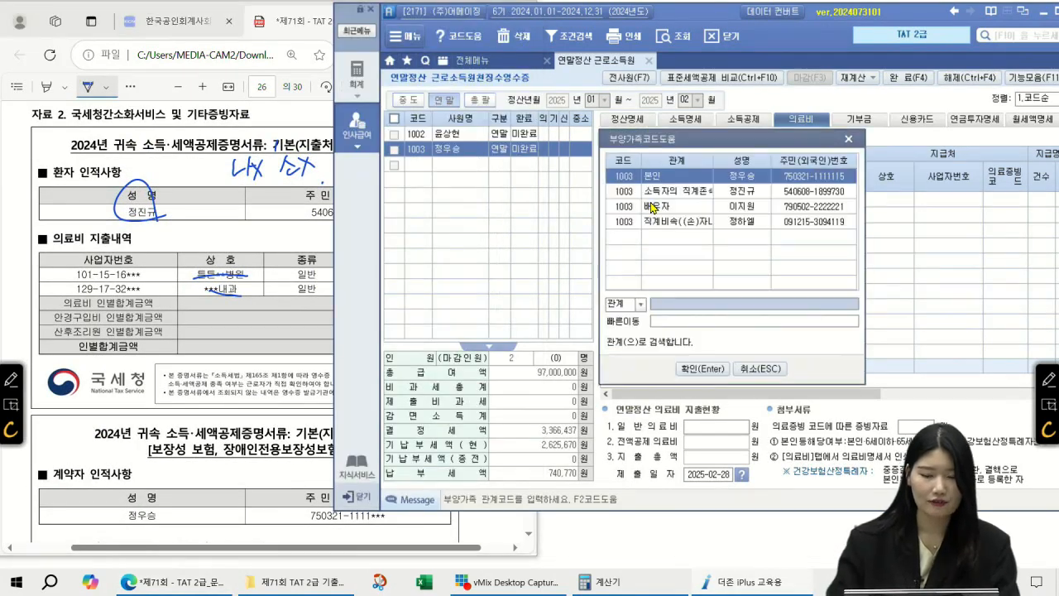
double_click(662, 191)
key(Return)
key(Return)
key(Return)
key(Return)
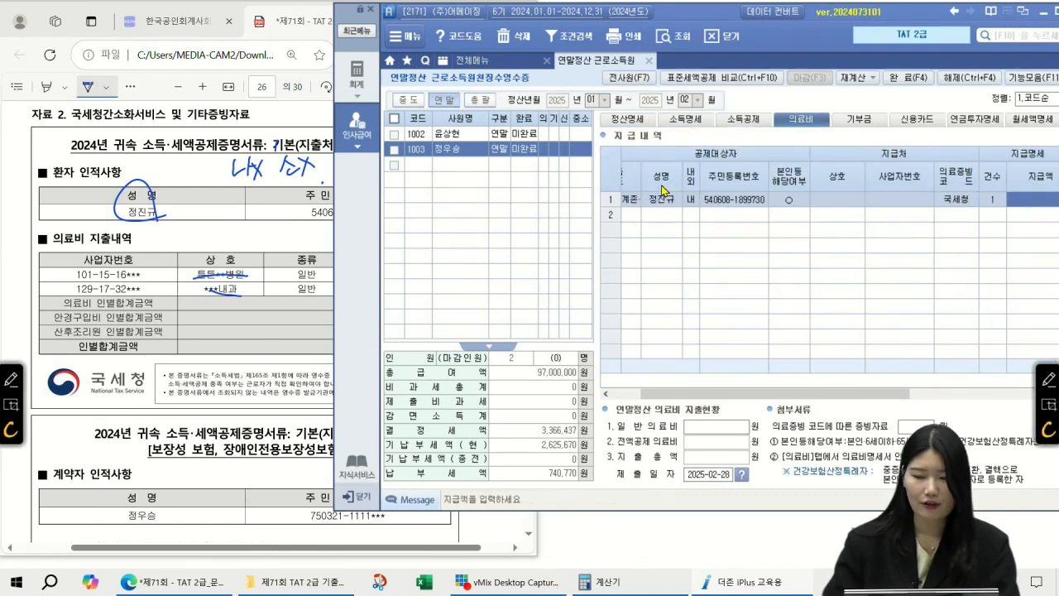
Enter 3,100,000 as the father's medical expense 지급액
drag(732, 10, 707, 7)
click(230, 253)
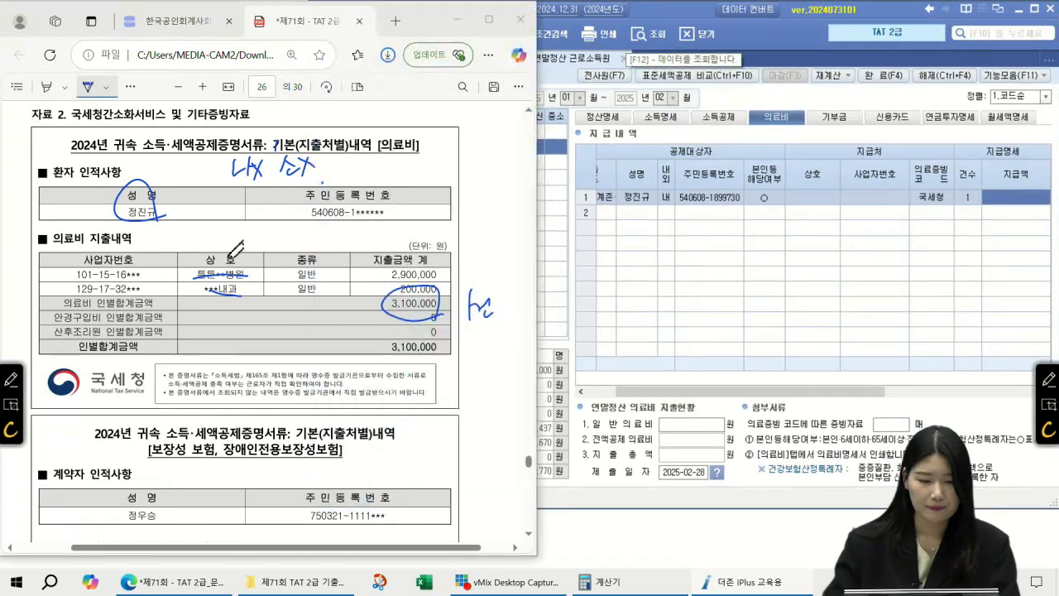
click(1039, 195)
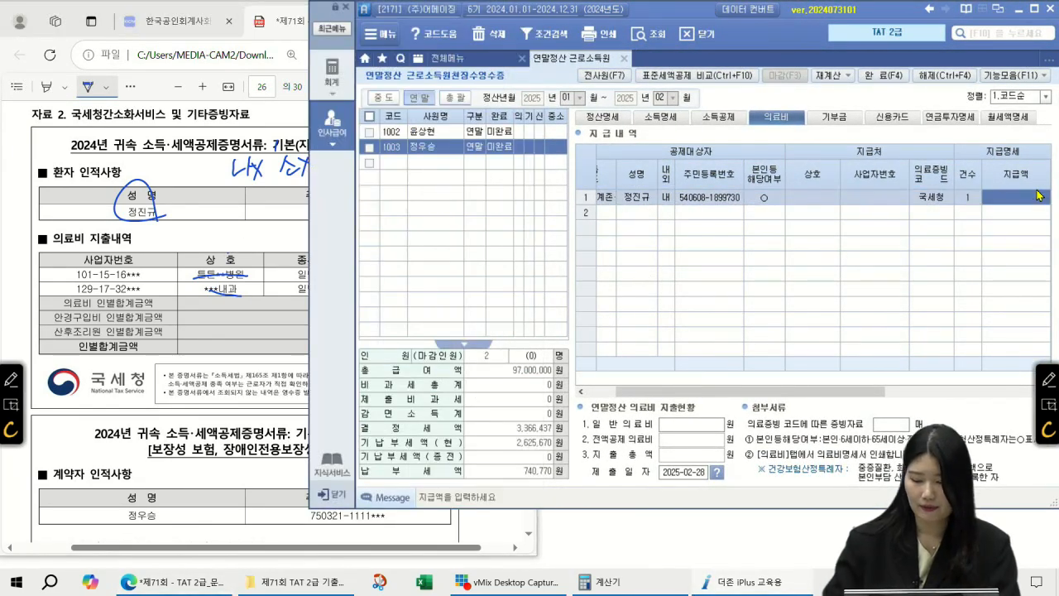
text(3100000)
key(Return)
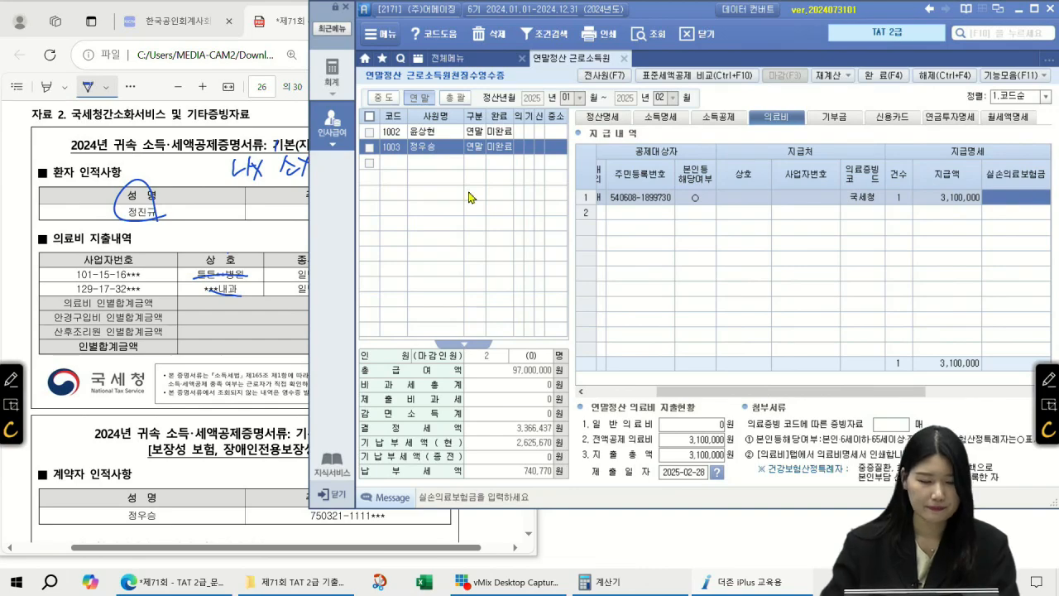
Cross out the 저축성 policy and circle the 보장성 type, insured child and 720,000 premium
click(278, 223)
scroll(278, 224, down, 5)
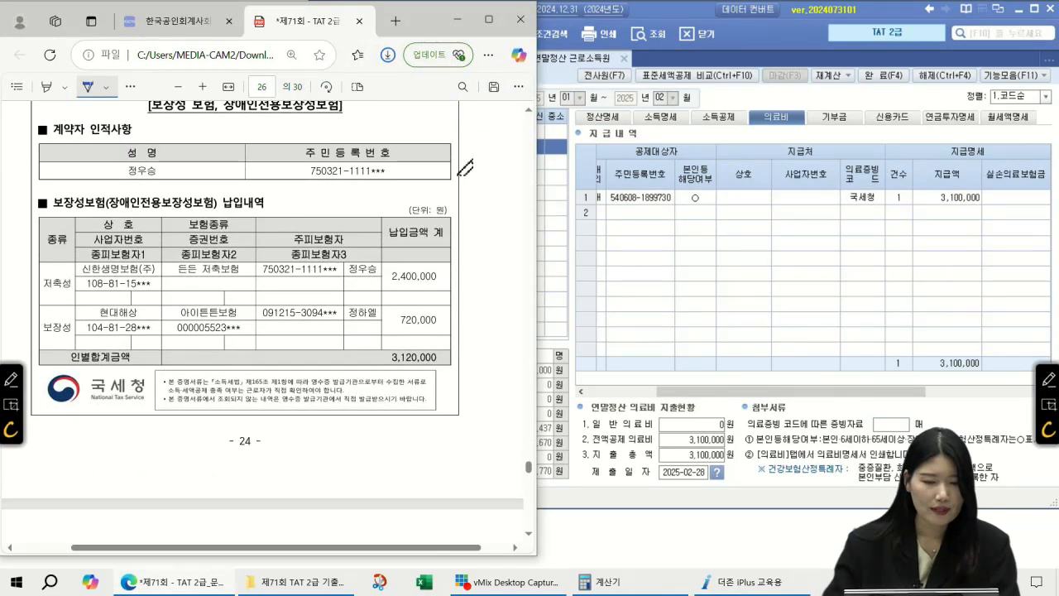
click(530, 115)
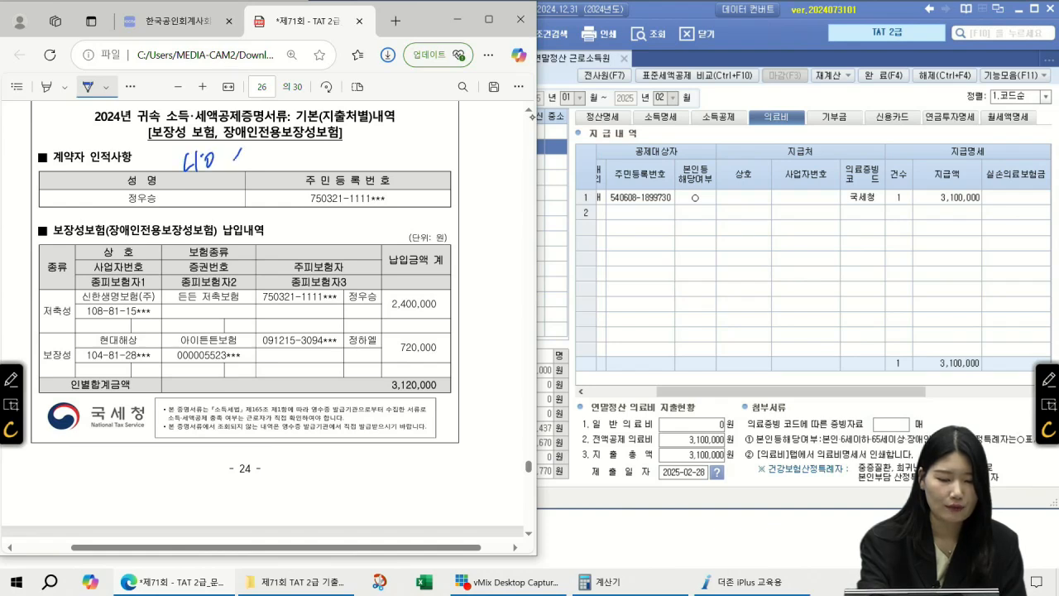
drag(253, 153, 255, 152)
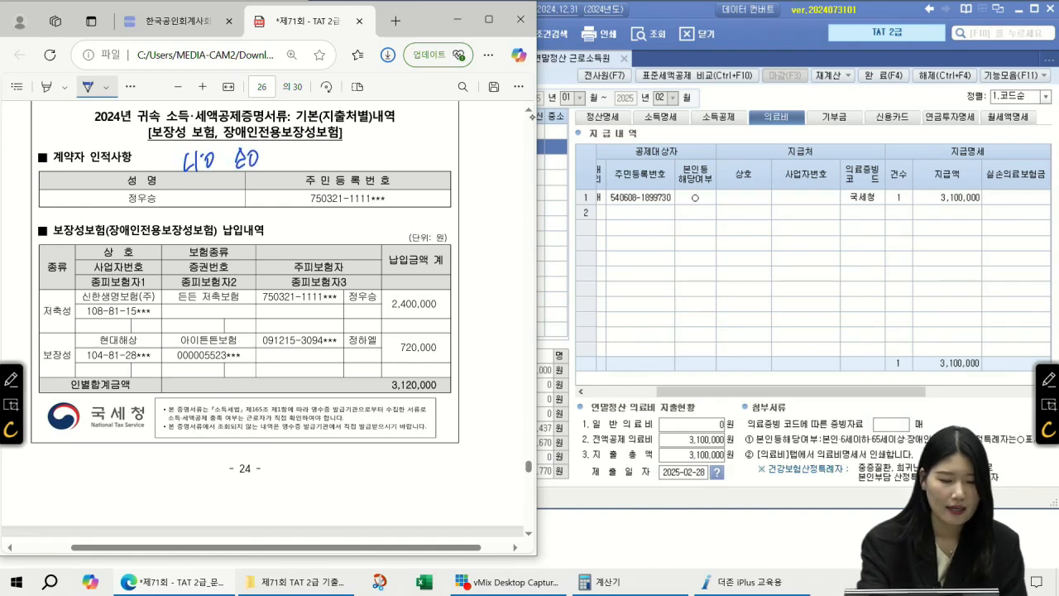
drag(117, 203, 164, 200)
mouse_move(65, 247)
mouse_down()
mouse_move(40, 281)
mouse_move(68, 253)
mouse_up()
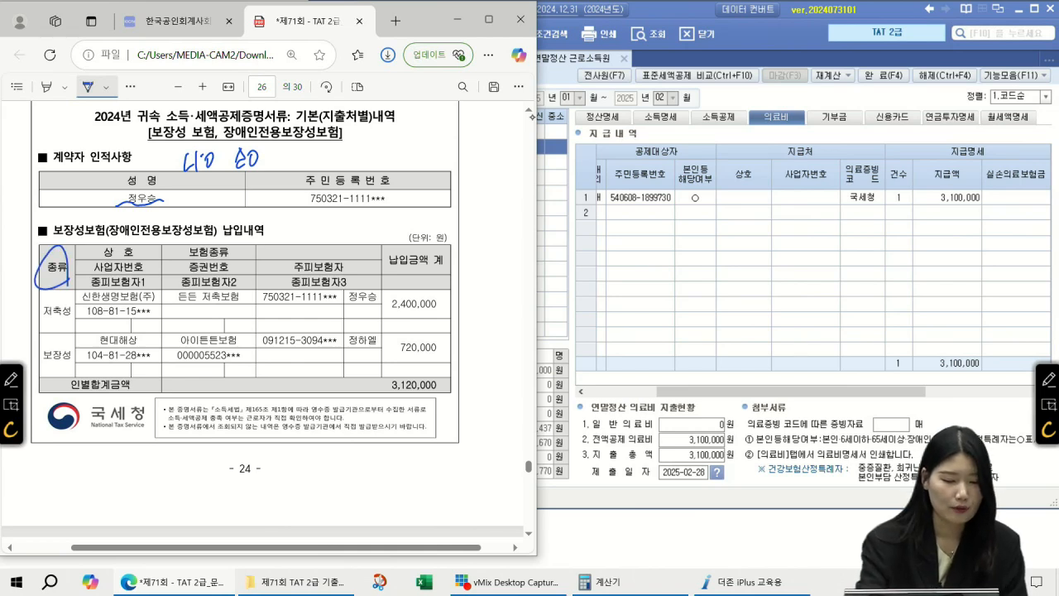
drag(73, 292, 41, 337)
drag(50, 293, 66, 339)
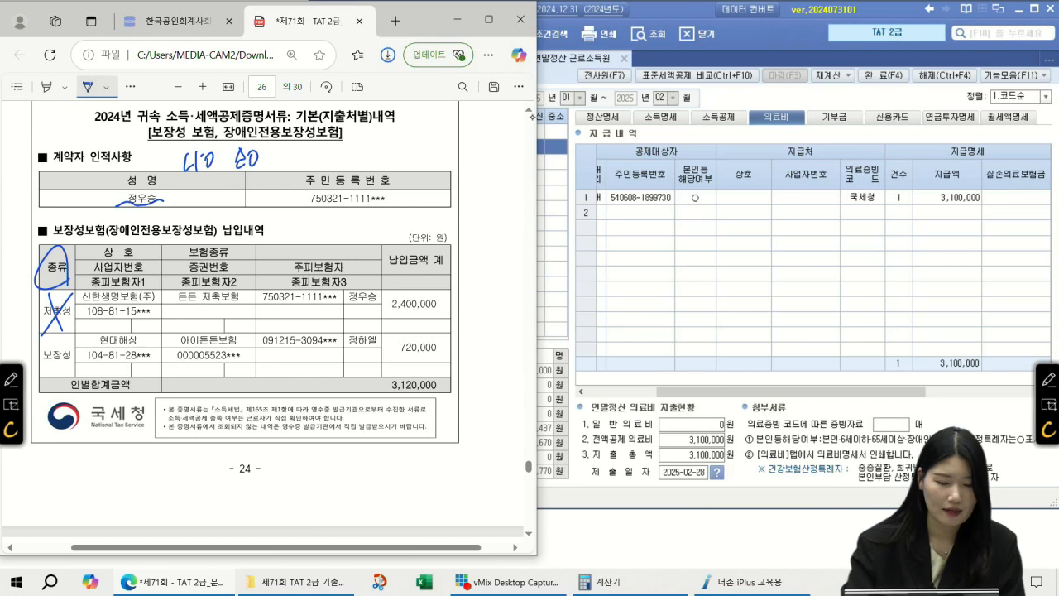
mouse_move(75, 367)
mouse_down()
mouse_move(46, 379)
mouse_move(70, 374)
mouse_up()
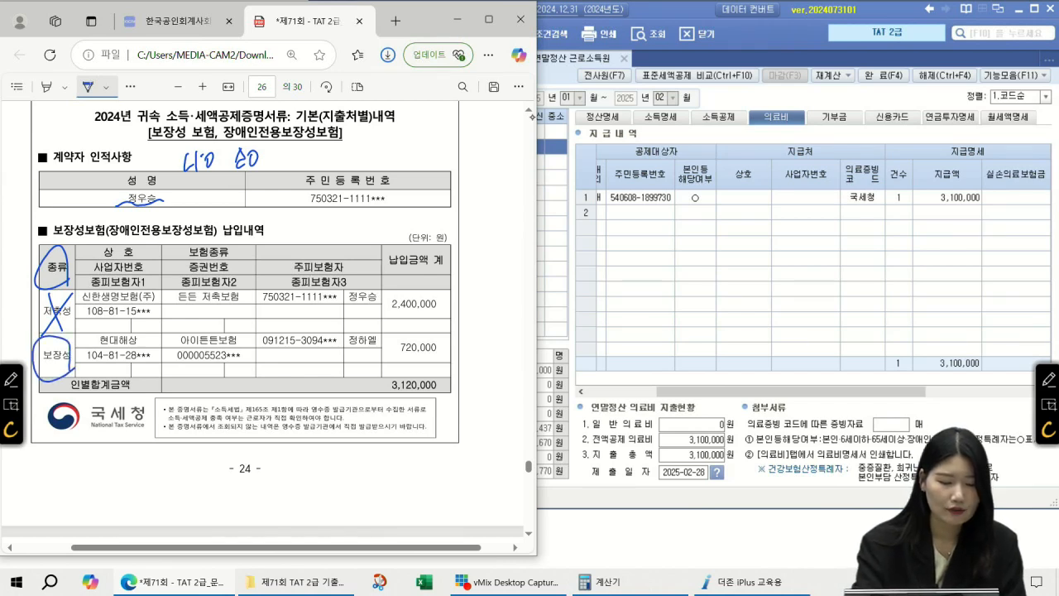
mouse_move(372, 318)
mouse_down()
mouse_move(344, 357)
mouse_move(381, 349)
mouse_up()
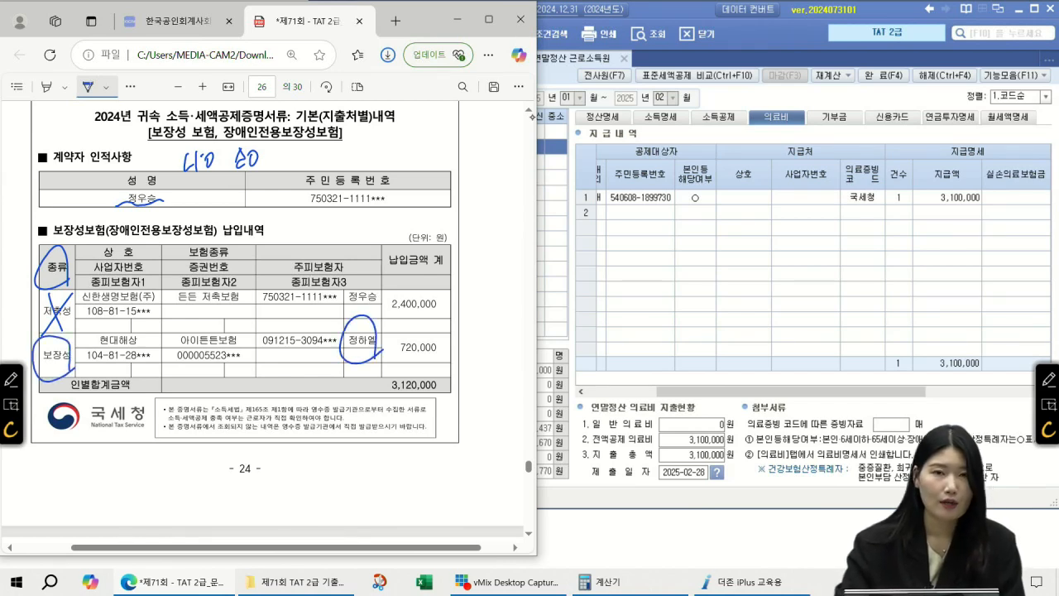
mouse_move(319, 362)
mouse_down()
mouse_move(445, 369)
mouse_move(389, 336)
mouse_up()
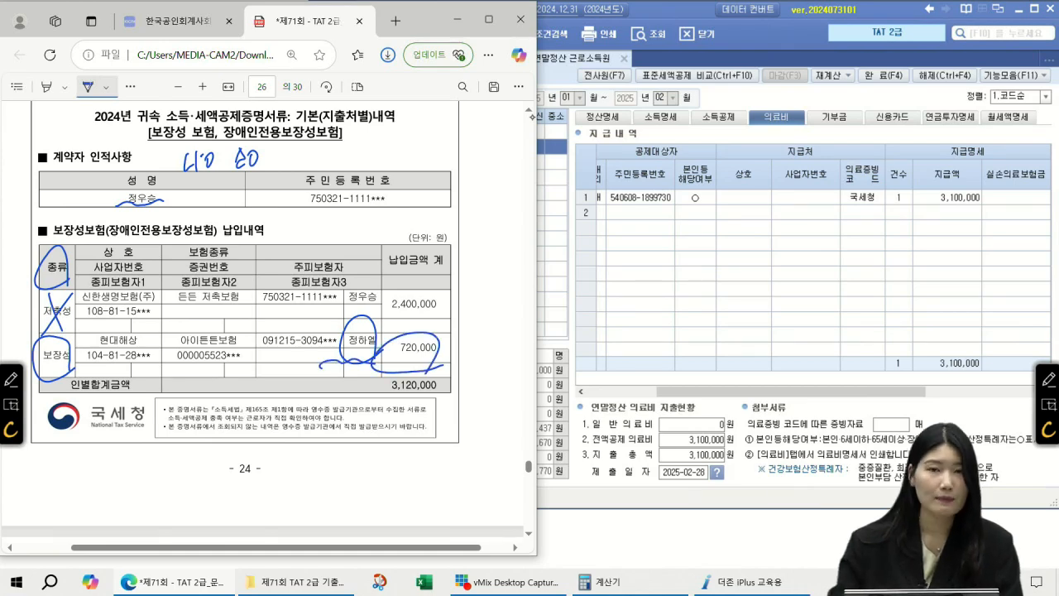
click(718, 117)
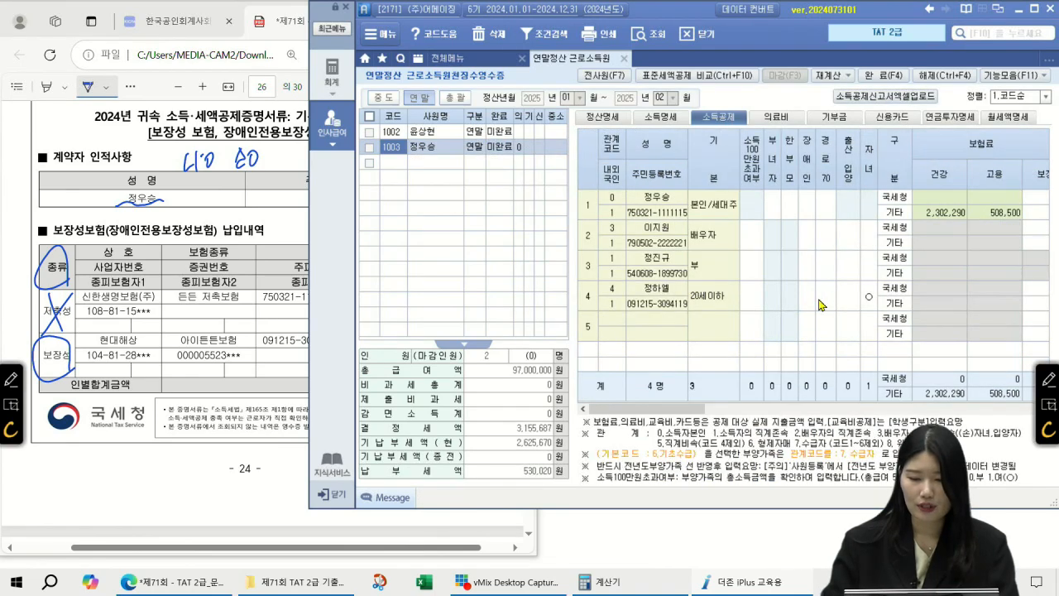
Enter 720,000 in the child's 보장성 국세청 insurance cell on the 소득공제 sheet
click(786, 296)
key(Left)
key(Left)
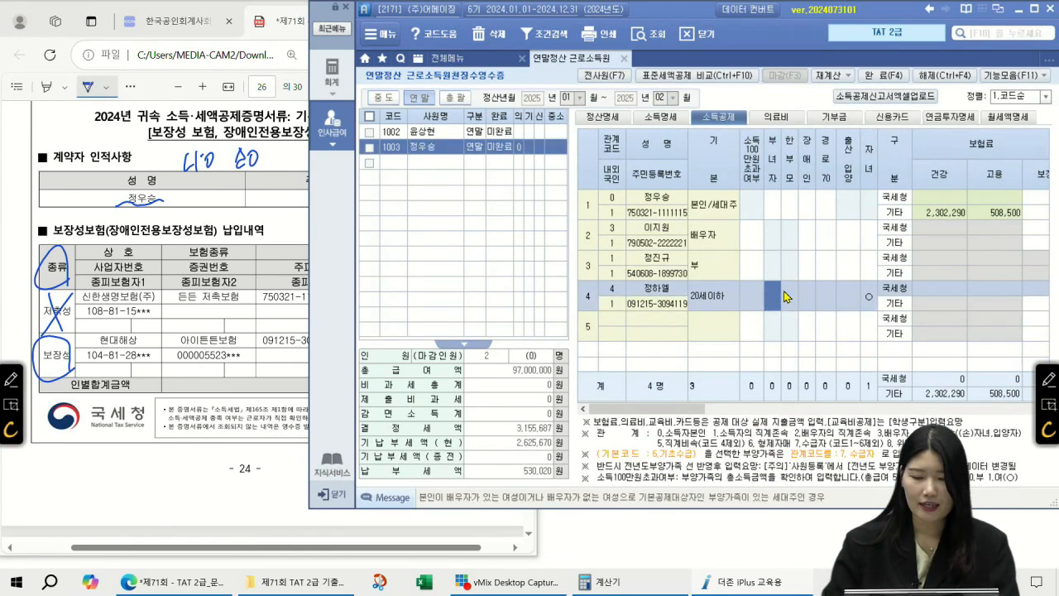
key(Return)
key(Return)
key(Return)
key(Return)
key(Return)
key(Return)
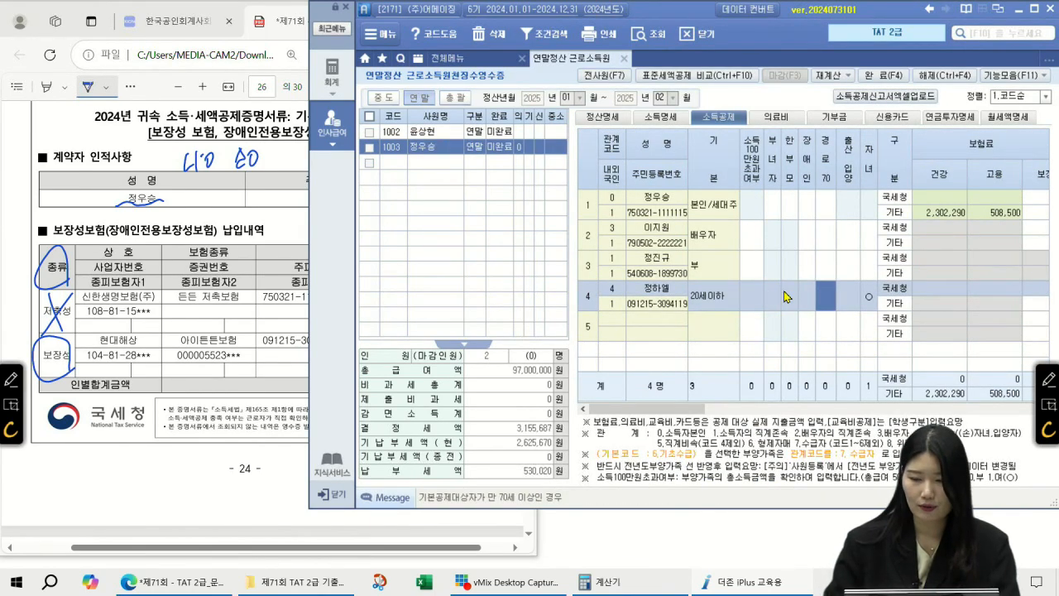
key(Return)
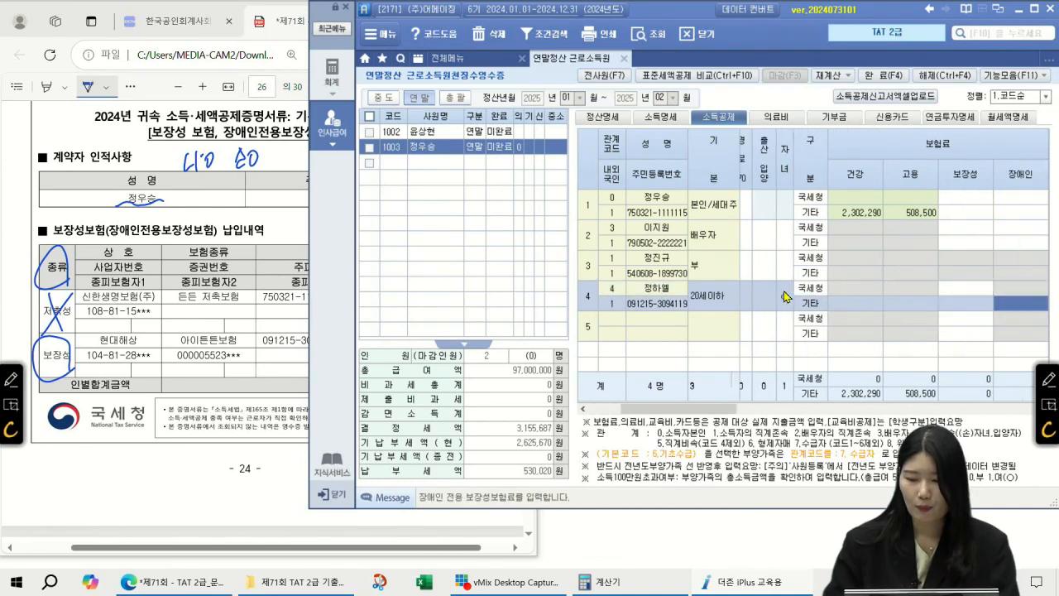
text(720000)
key(Return)
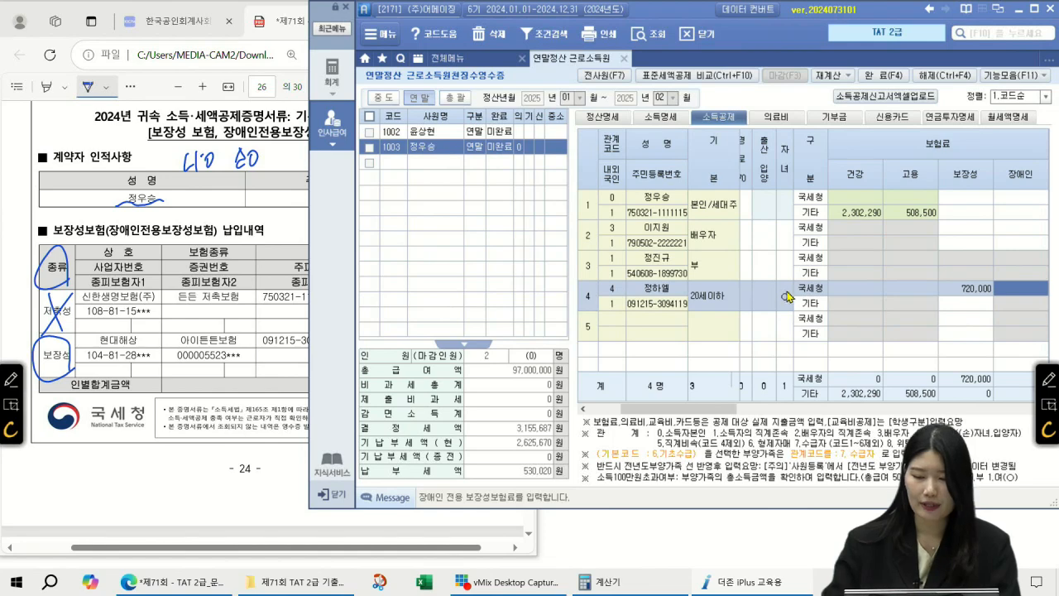
key(Left)
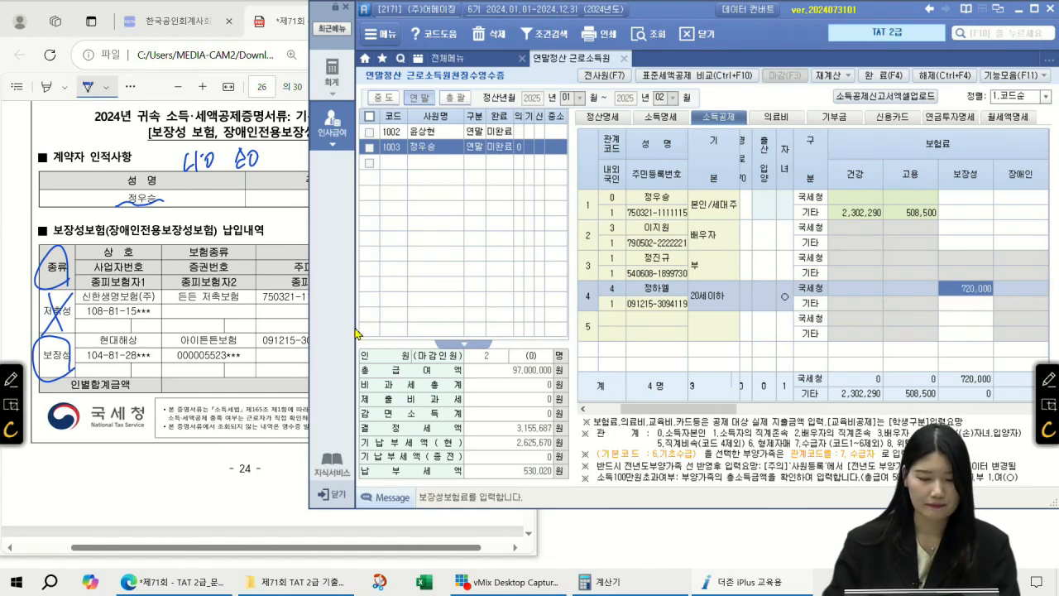
click(286, 336)
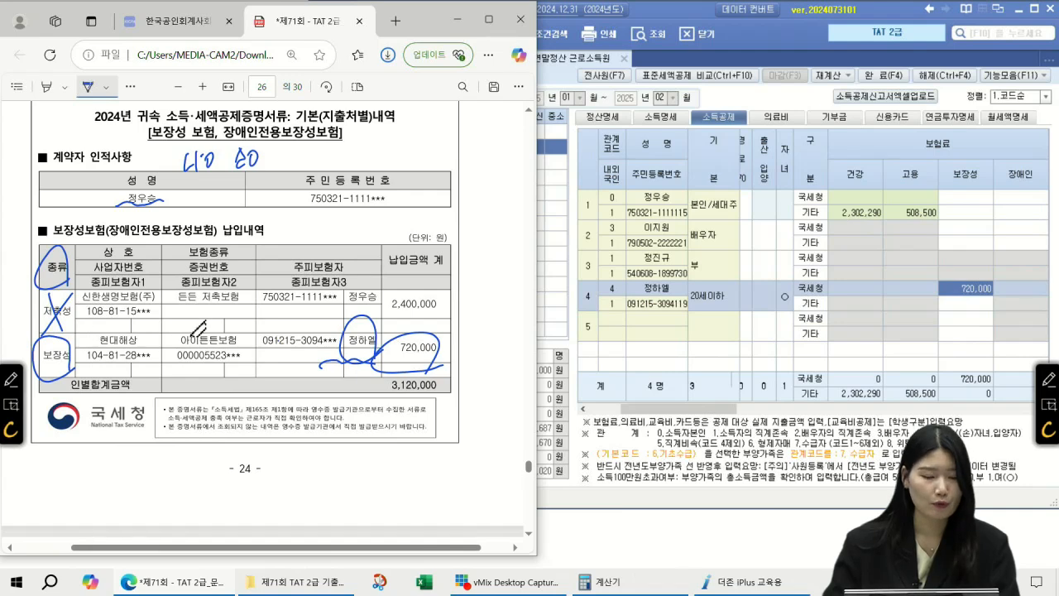
Ink the child's education statement with '30만' and '교복(50만)' notes, then bring up SmartA's 교육비 columns
scroll(262, 305, down, 3)
scroll(261, 304, down, 7)
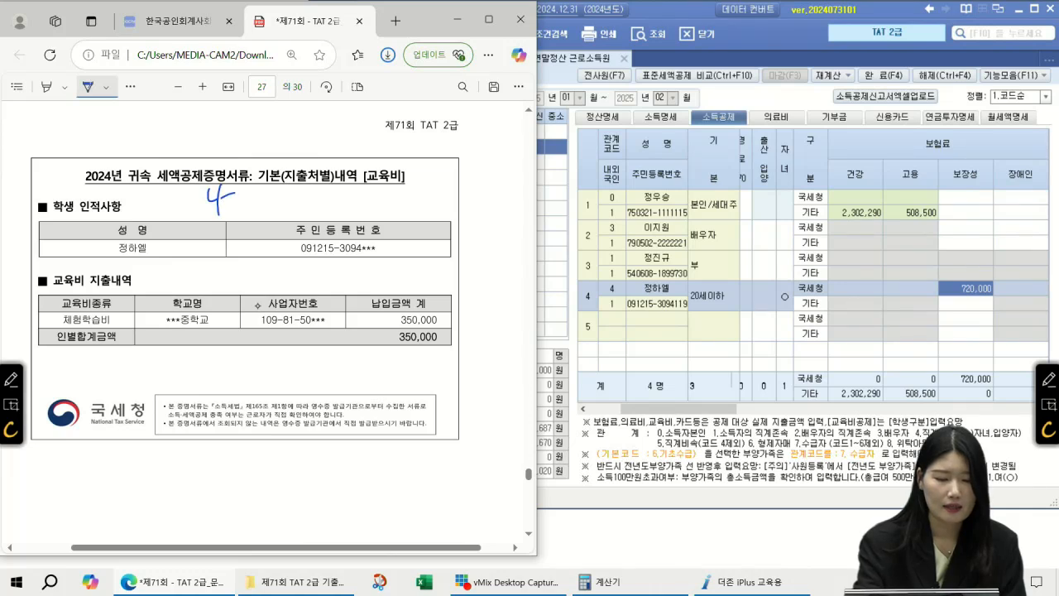
drag(239, 184, 257, 214)
mouse_move(286, 186)
mouse_down()
mouse_move(274, 205)
mouse_move(297, 210)
mouse_move(305, 191)
mouse_move(302, 219)
mouse_up()
drag(99, 264, 172, 266)
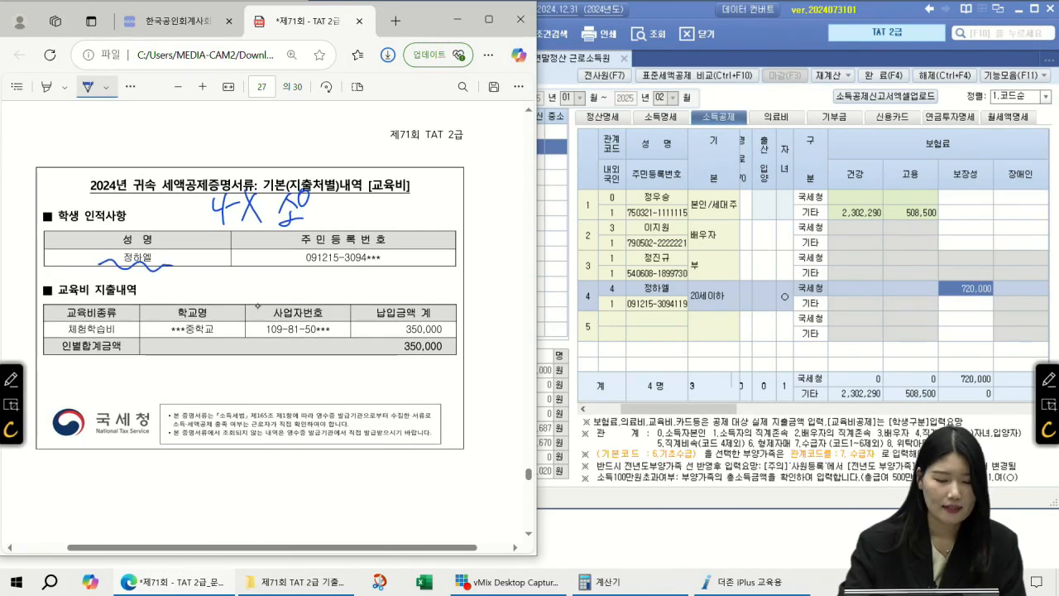
mouse_move(457, 339)
mouse_down()
mouse_move(413, 344)
mouse_move(447, 311)
mouse_move(364, 370)
mouse_move(356, 394)
mouse_move(367, 388)
mouse_up()
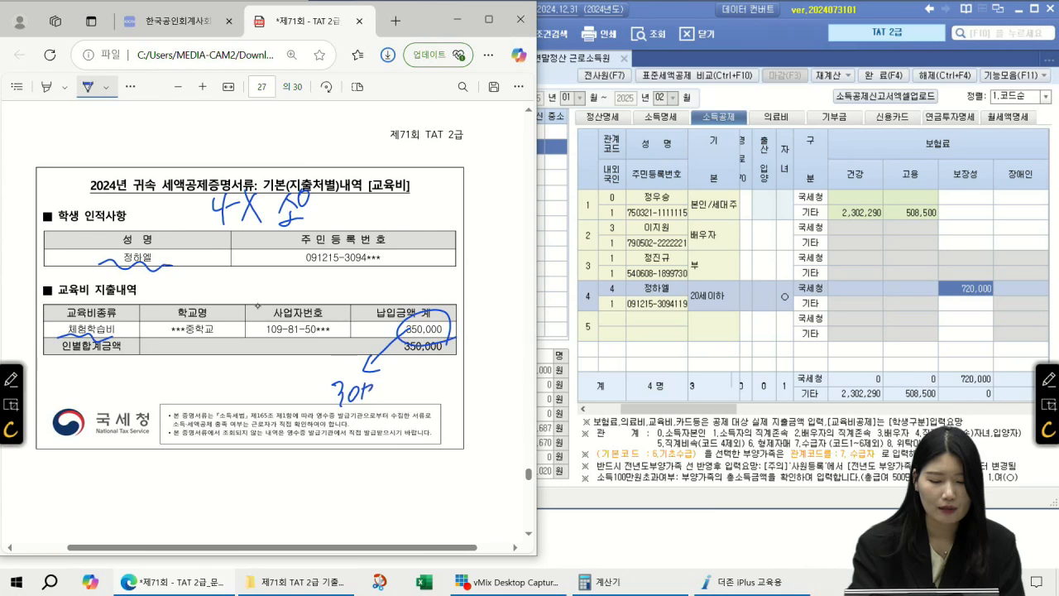
mouse_move(291, 462)
mouse_down()
mouse_move(309, 494)
mouse_move(325, 485)
mouse_move(331, 496)
mouse_up()
mouse_move(350, 458)
mouse_down()
mouse_move(345, 496)
mouse_move(377, 469)
mouse_move(405, 494)
mouse_up()
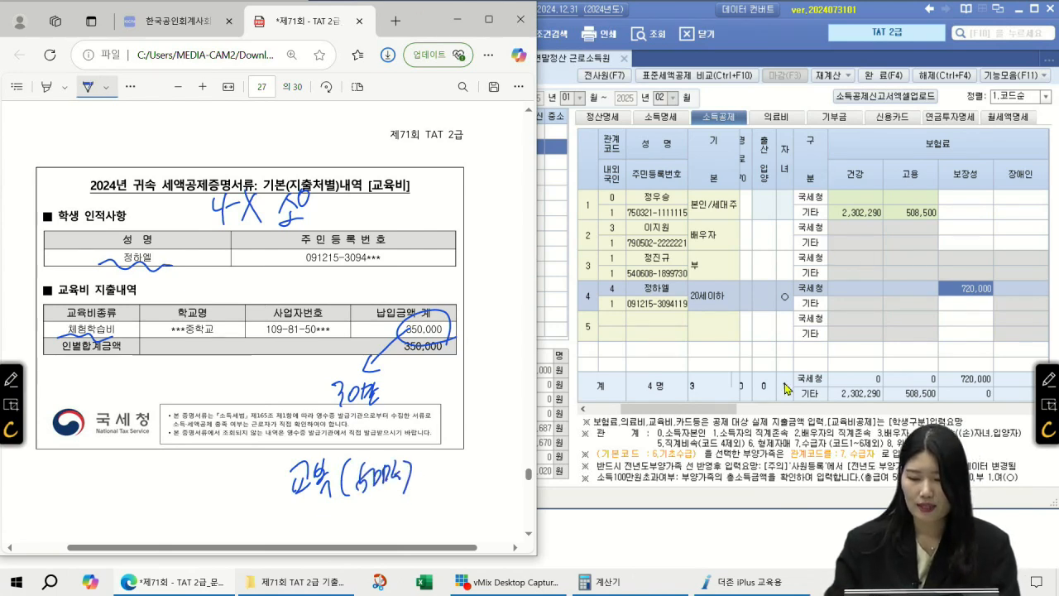
drag(687, 408, 903, 405)
click(805, 290)
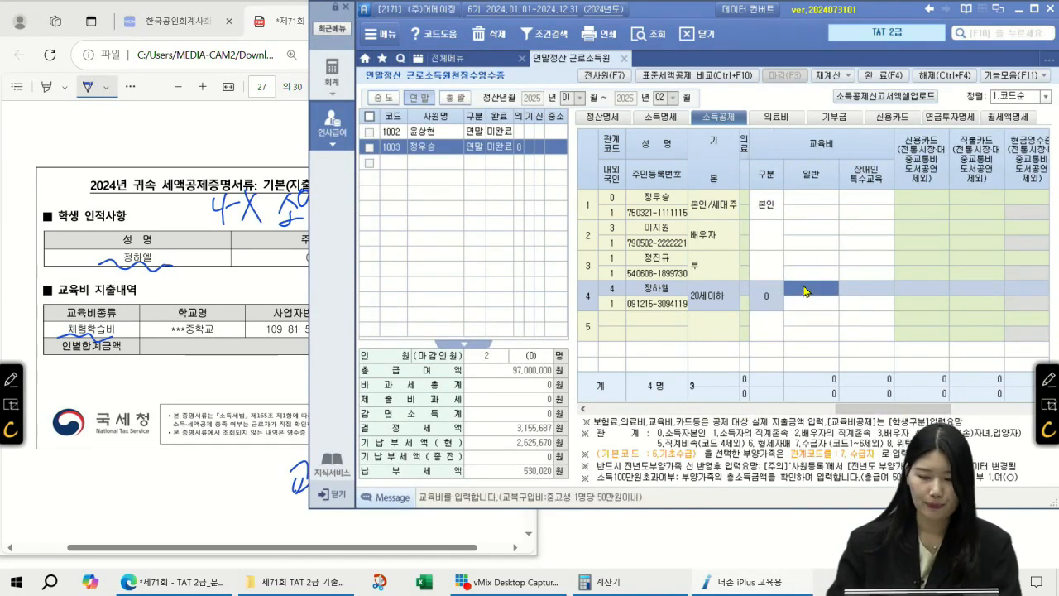
Enter 300,000 as the child's 초중고 general education expense, then scroll the PDF to page 28
text(3)
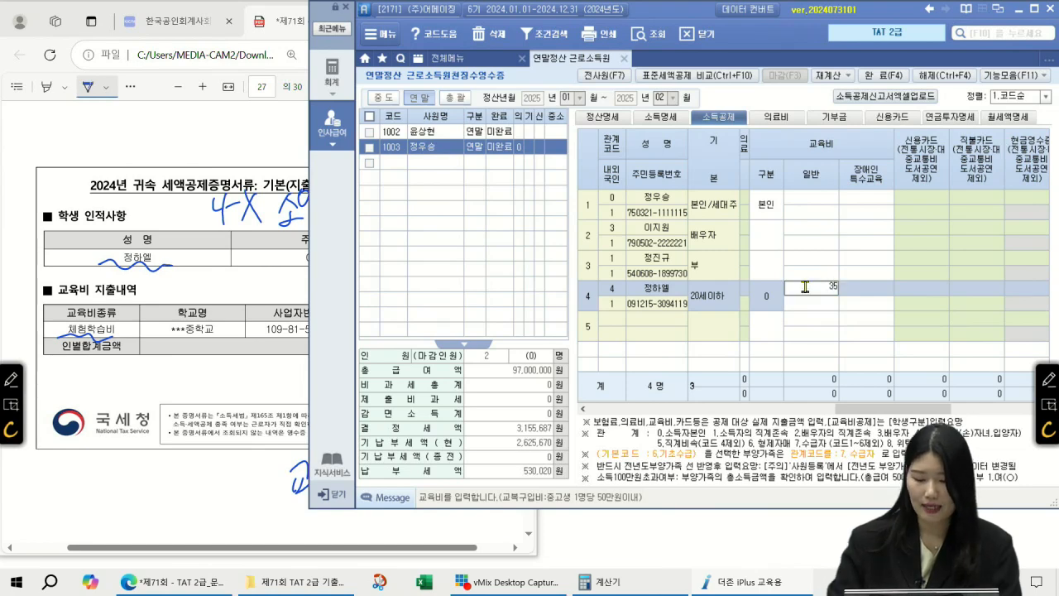
text(00,000)
key(Return)
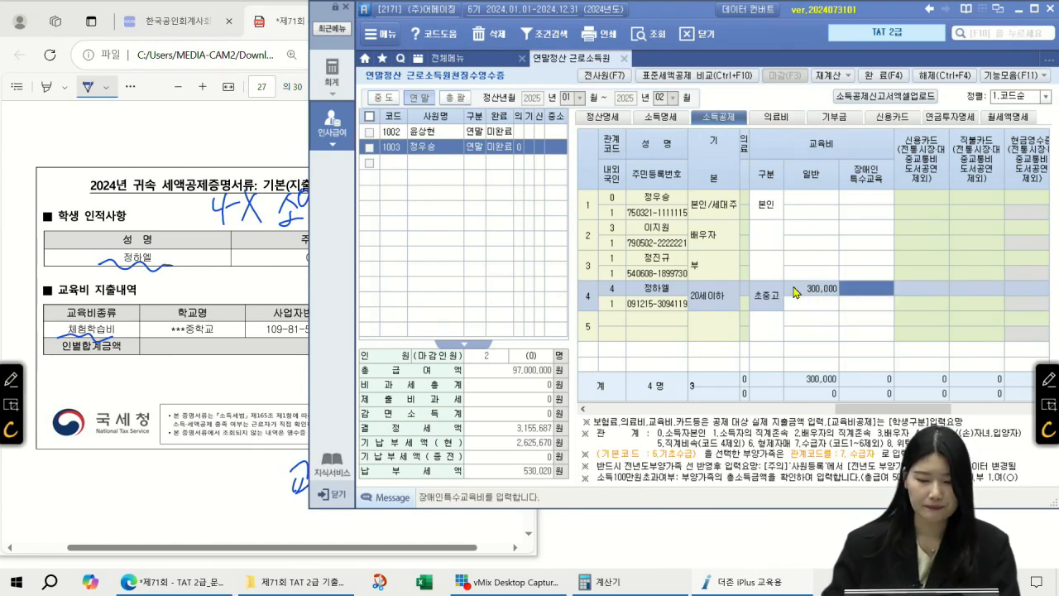
click(277, 283)
scroll(278, 283, down, 8)
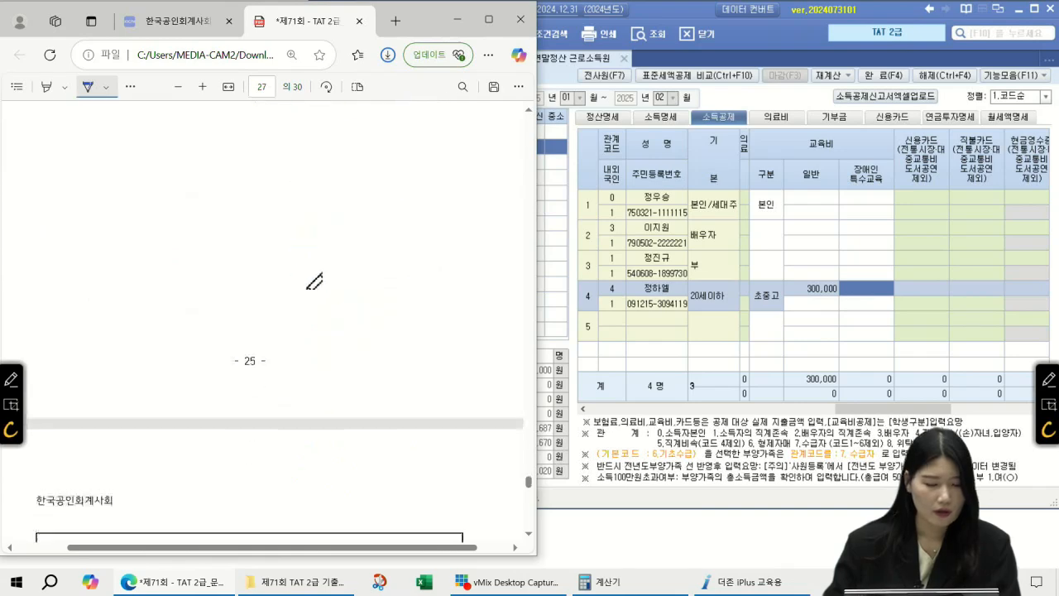
scroll(320, 270, down, 1)
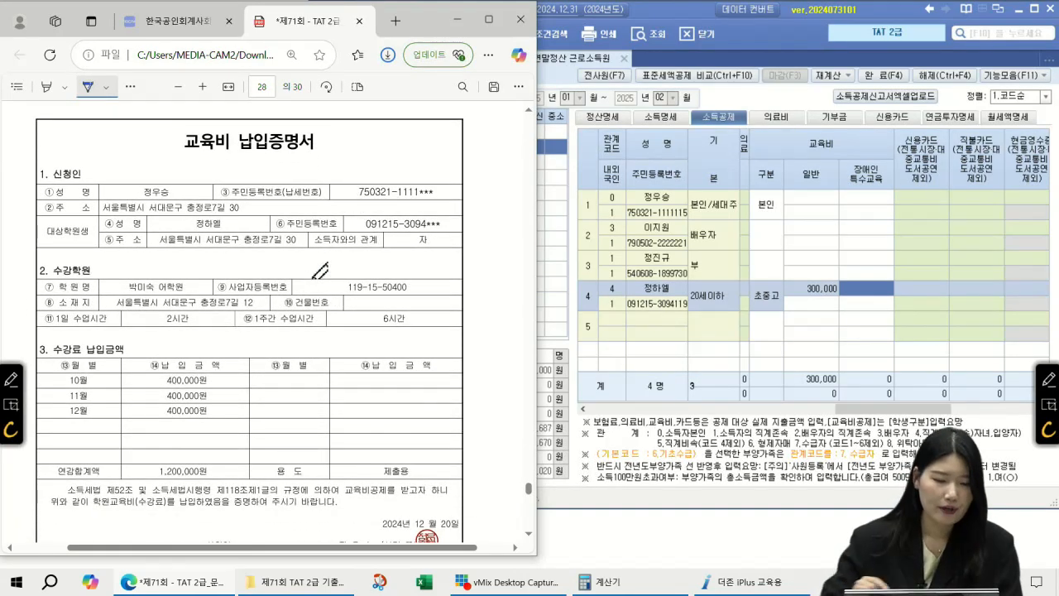
Circle the student, underline the academy and write '미취학아동' beside the tuition certificate title
drag(233, 216, 236, 207)
drag(110, 292, 189, 289)
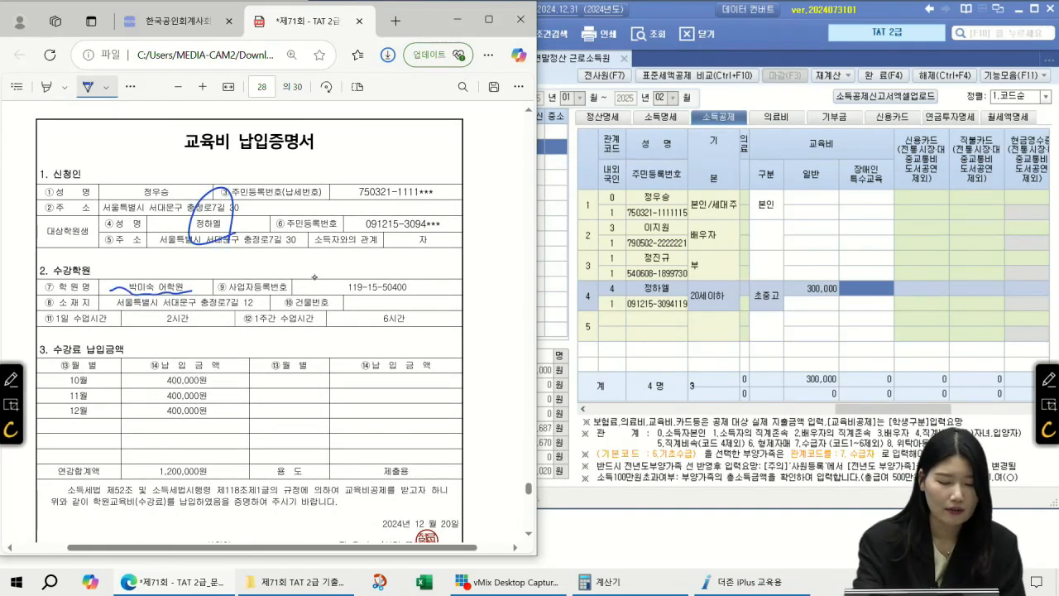
mouse_move(211, 220)
mouse_down()
mouse_move(309, 162)
mouse_move(290, 189)
mouse_up()
drag(354, 144, 348, 172)
mouse_move(369, 134)
mouse_down()
mouse_move(360, 157)
mouse_move(397, 177)
mouse_up()
mouse_move(411, 136)
mouse_down()
mouse_move(413, 170)
mouse_move(440, 157)
mouse_up()
drag(427, 165, 446, 169)
click(453, 166)
drag(222, 192, 224, 247)
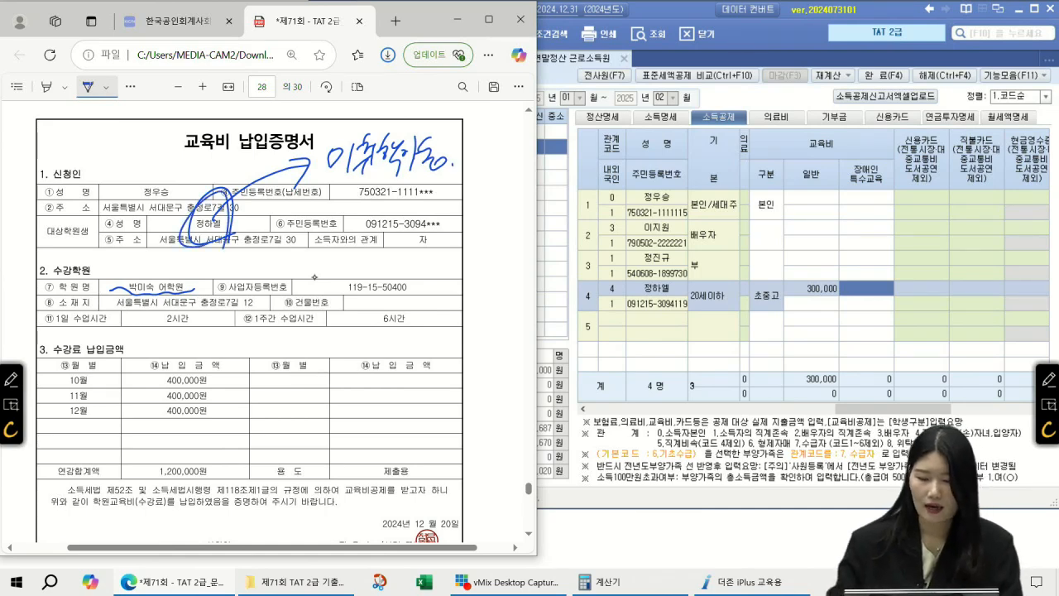
Cross out the 1,200,000 tuition amounts with an X, checking SmartA's grid alongside
click(761, 291)
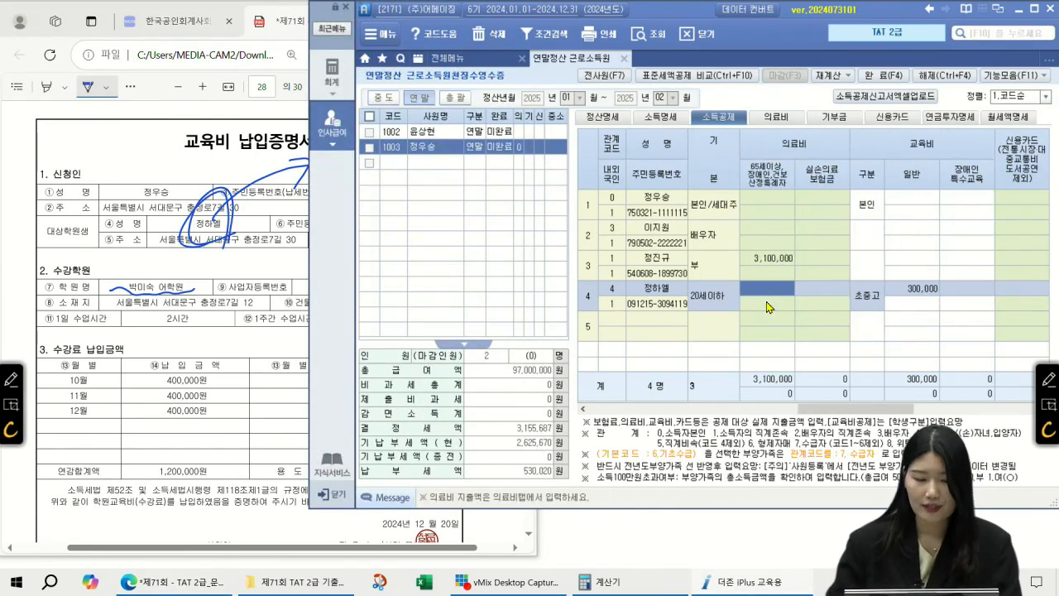
click(232, 225)
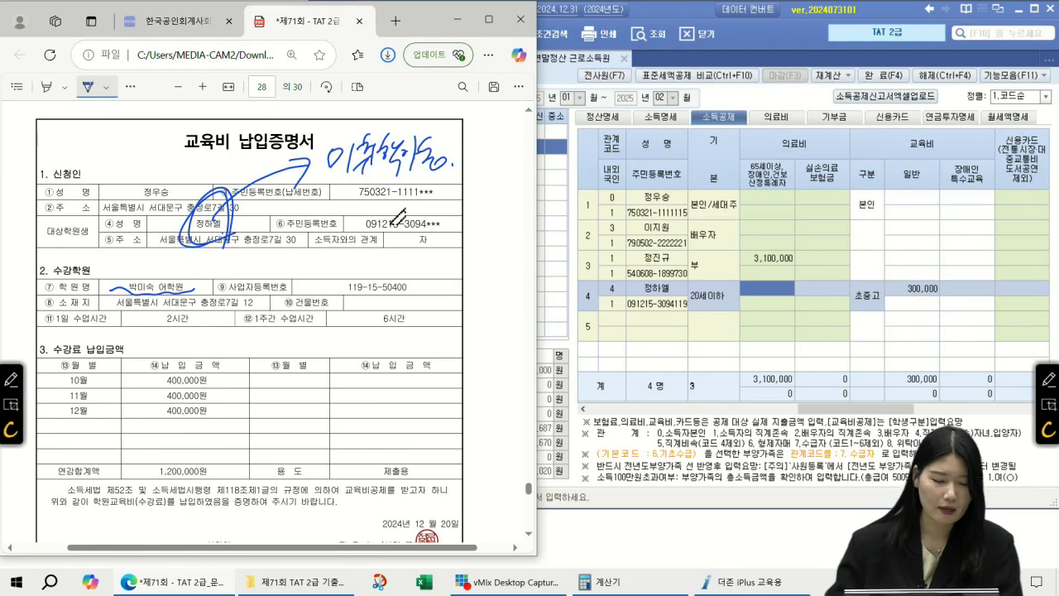
drag(220, 359, 165, 486)
drag(167, 369, 213, 484)
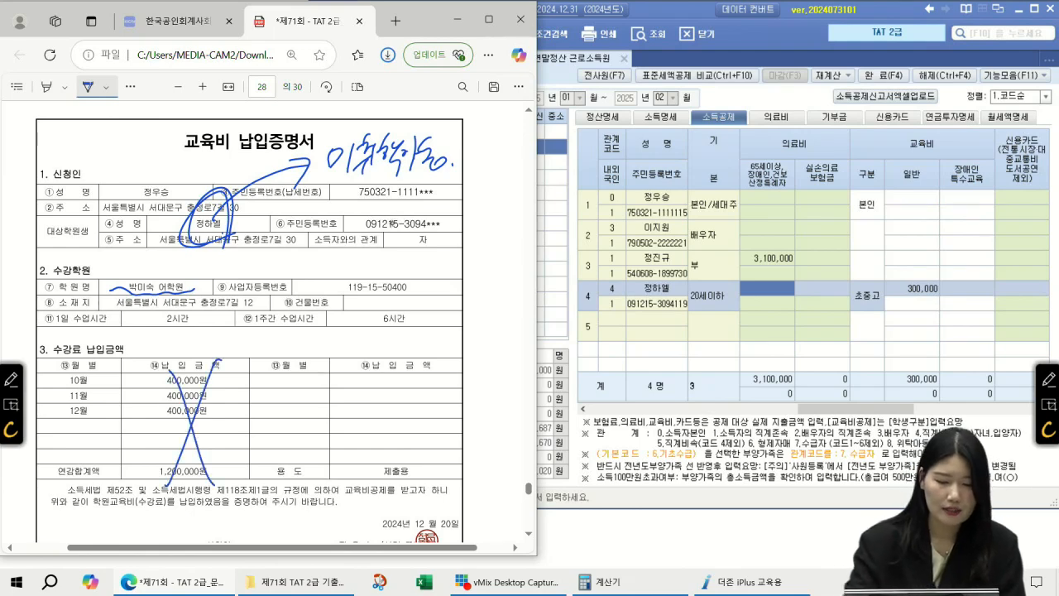
click(815, 407)
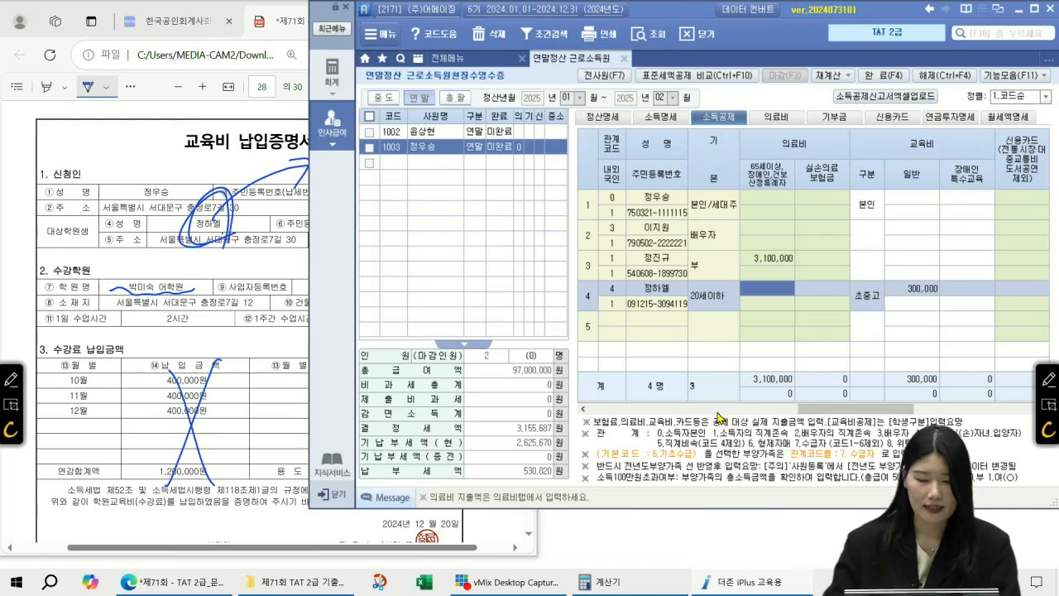
click(722, 408)
drag(722, 408, 630, 408)
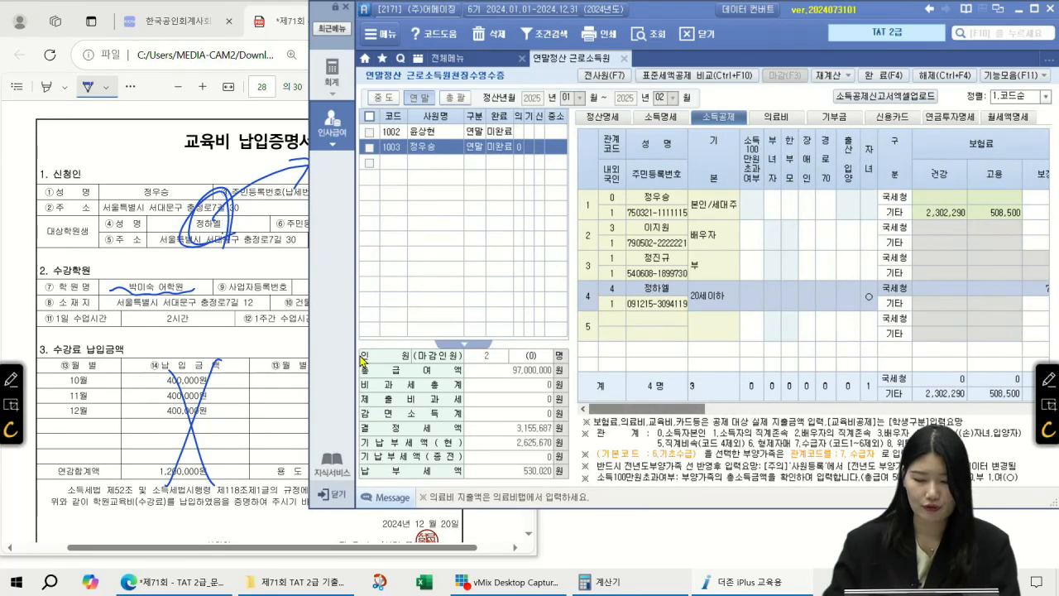
click(172, 321)
scroll(212, 319, down, 10)
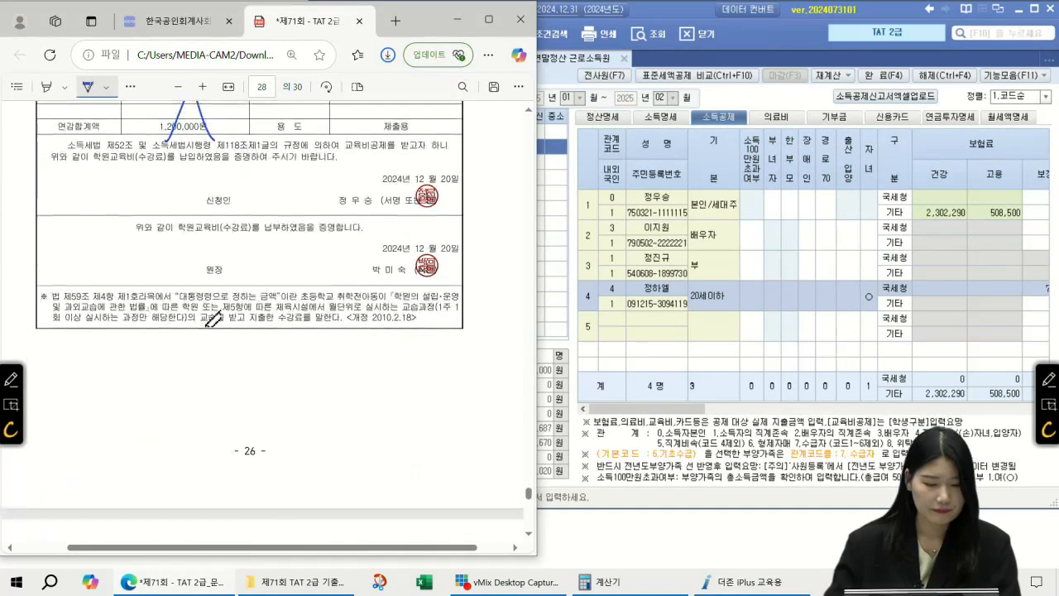
Circle and annotate the 연금저축 heading and cross out the pension subscriber's name
scroll(212, 318, down, 5)
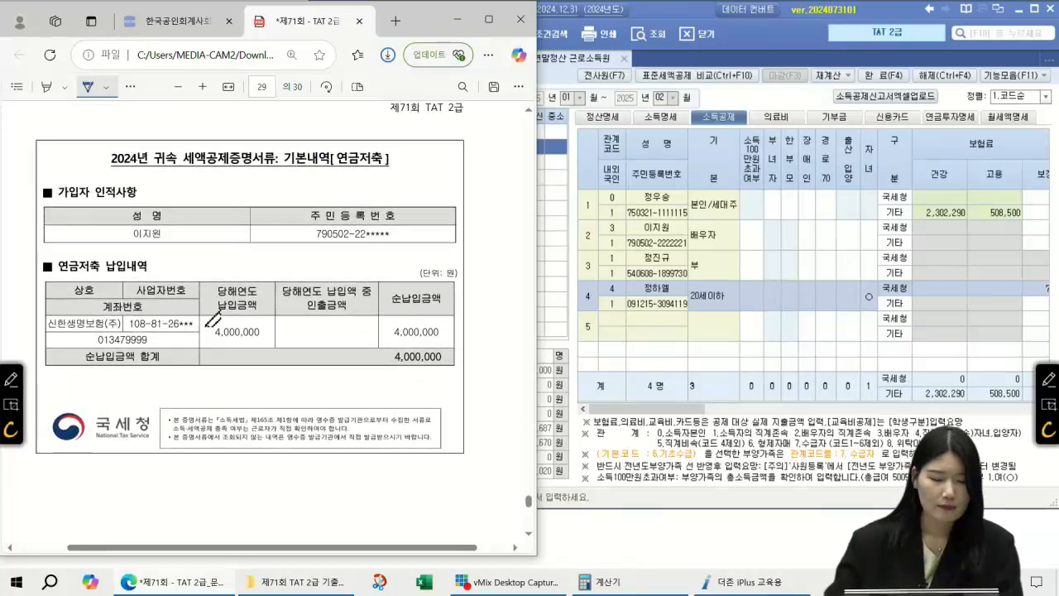
mouse_move(400, 171)
mouse_down()
mouse_move(359, 179)
mouse_move(395, 195)
mouse_move(390, 211)
mouse_up()
mouse_move(413, 178)
mouse_down()
mouse_move(404, 196)
mouse_move(416, 197)
mouse_up()
mouse_move(407, 190)
mouse_down()
mouse_move(422, 188)
mouse_move(430, 211)
mouse_up()
mouse_move(431, 181)
mouse_down()
mouse_move(427, 194)
mouse_move(434, 181)
mouse_up()
drag(449, 174, 445, 188)
drag(439, 192, 461, 193)
mouse_move(130, 233)
mouse_down()
mouse_move(113, 245)
mouse_move(195, 241)
mouse_up()
drag(175, 202, 132, 276)
drag(149, 202, 175, 267)
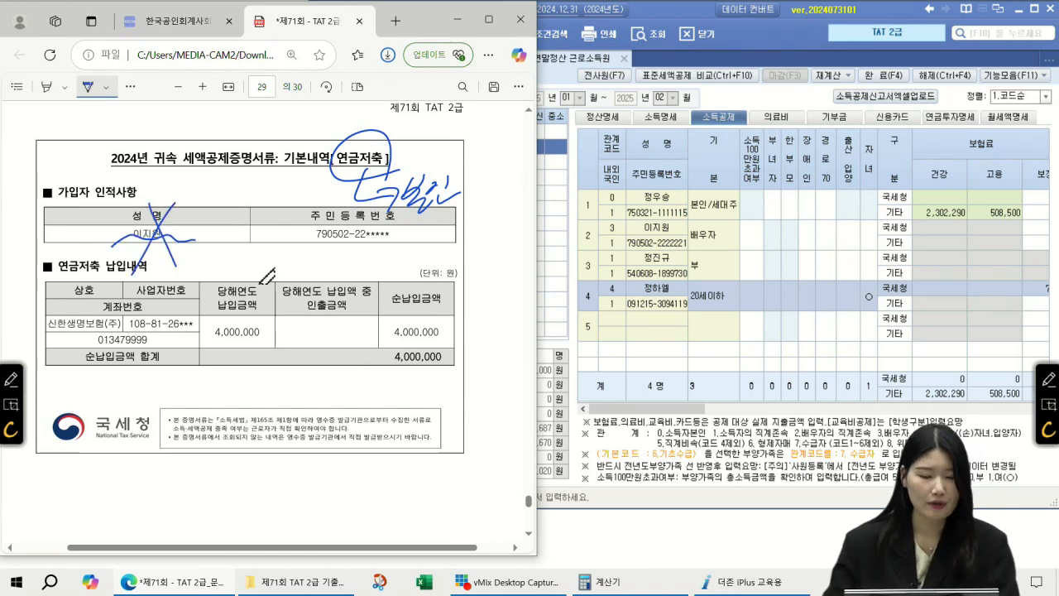
Scroll to questions 46–50 on page 30 and show SmartA's 정산명세 tab
scroll(364, 240, down, 8)
scroll(377, 273, down, 2)
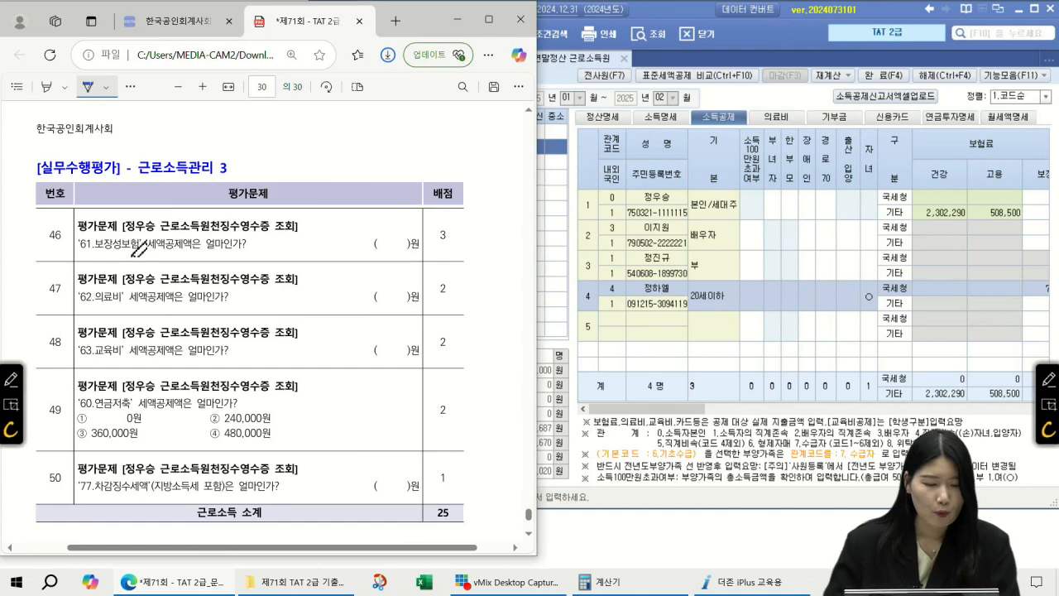
click(602, 121)
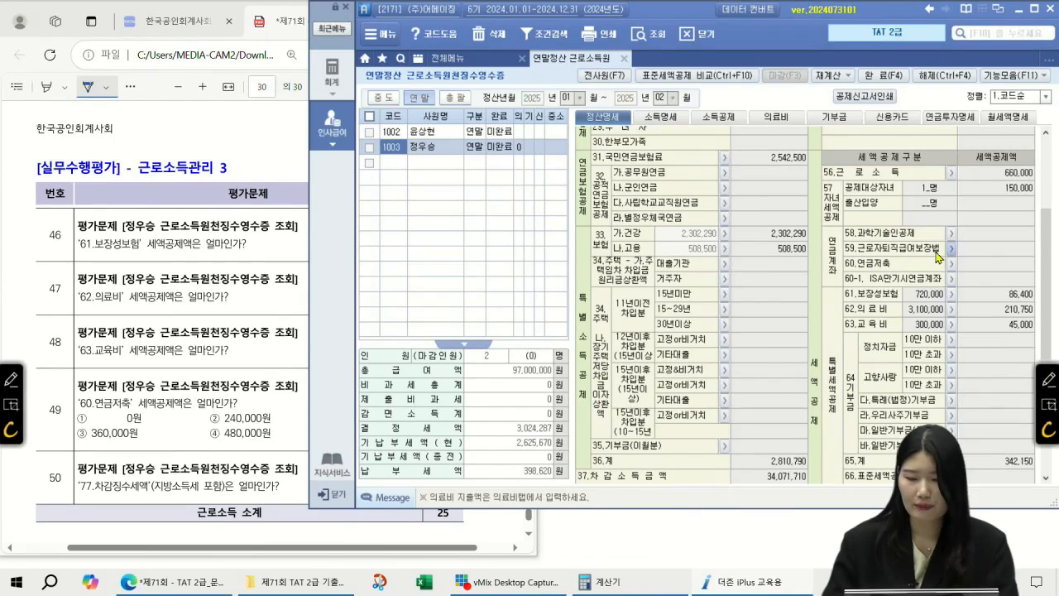
Write 86,400 (insurance credit) for question 46 and 210,750 (medical credit) for question 47
scroll(999, 246, down, 3)
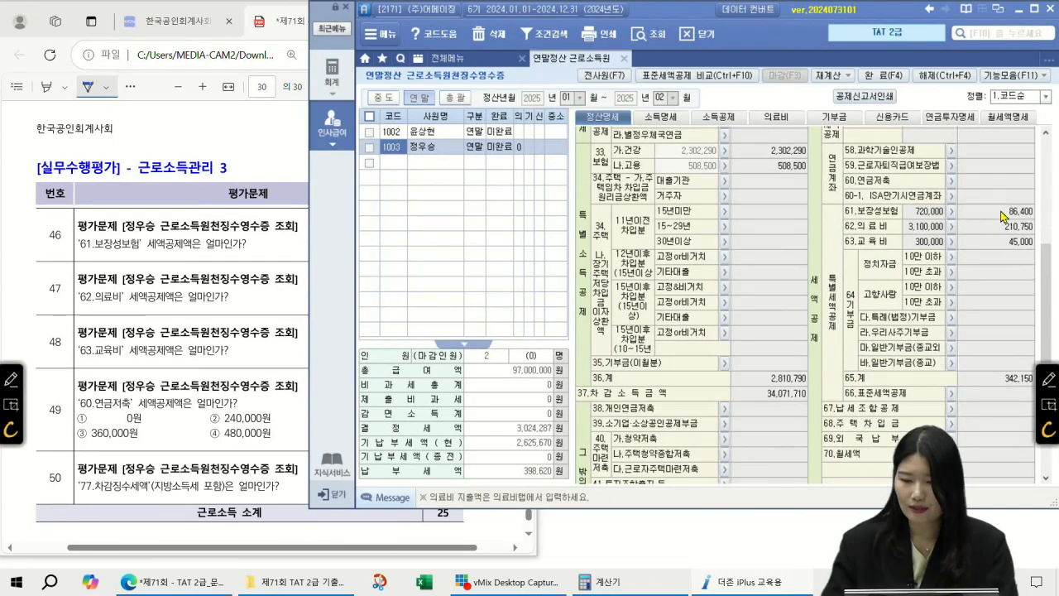
click(997, 213)
mouse_move(269, 229)
mouse_down()
mouse_move(258, 239)
mouse_move(269, 233)
mouse_up()
drag(284, 225, 282, 246)
drag(300, 248, 326, 238)
drag(340, 236, 338, 238)
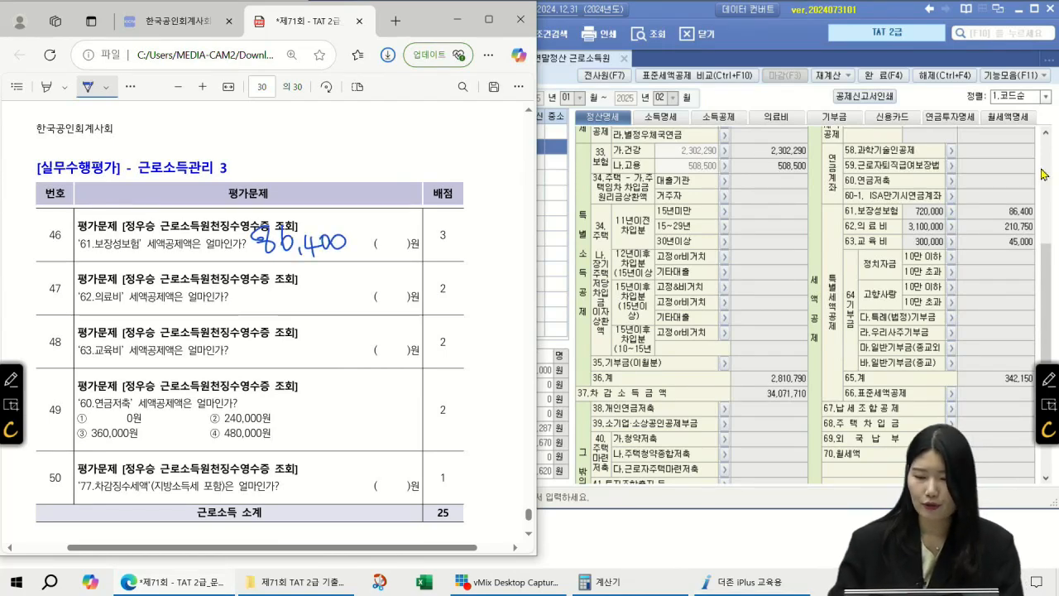
click(1011, 225)
drag(236, 291, 253, 301)
mouse_move(263, 288)
mouse_down()
mouse_move(276, 308)
mouse_move(292, 306)
mouse_up()
drag(303, 283, 301, 307)
drag(303, 283, 311, 282)
drag(316, 282, 317, 285)
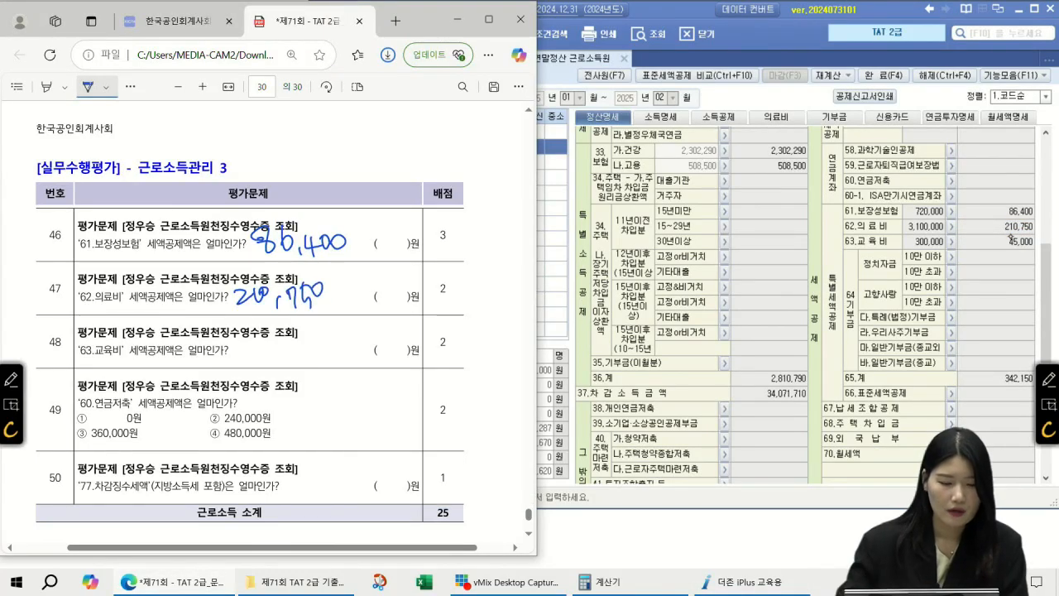
Write 45,000 (education credit) for question 48 and mark ① 0원 for question 49
click(1003, 241)
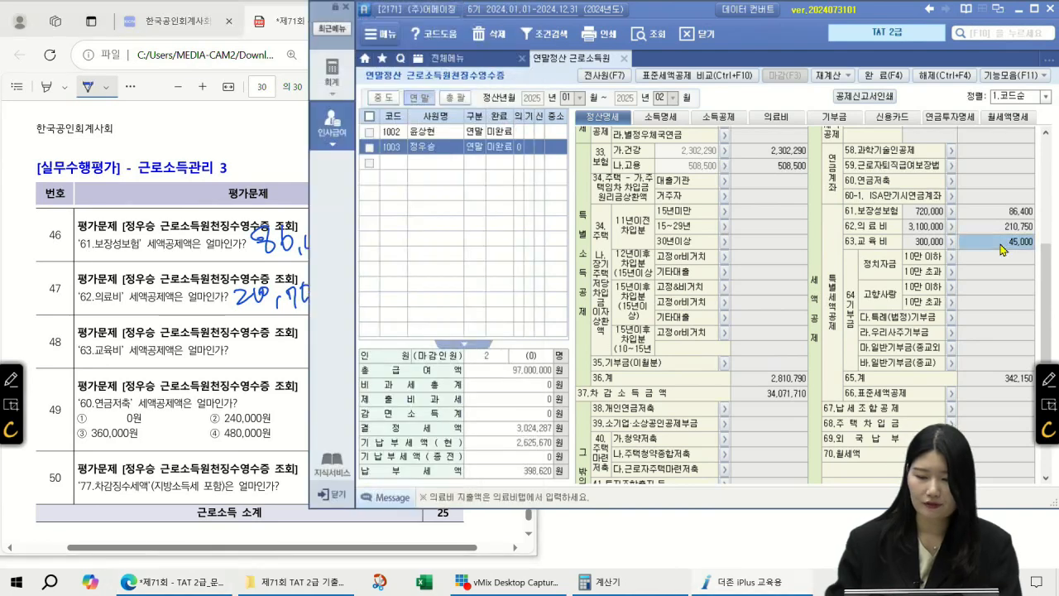
drag(250, 342, 253, 368)
drag(262, 341, 260, 363)
mouse_move(278, 358)
mouse_down()
mouse_move(276, 369)
mouse_move(281, 350)
mouse_up()
drag(290, 353, 290, 347)
drag(306, 342, 304, 343)
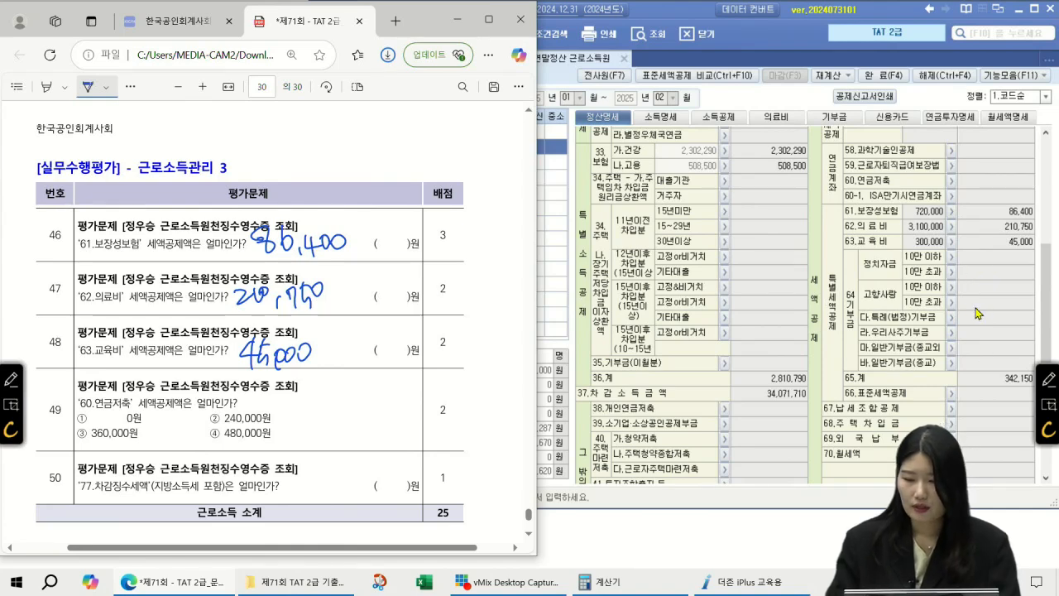
click(995, 182)
drag(80, 402, 147, 421)
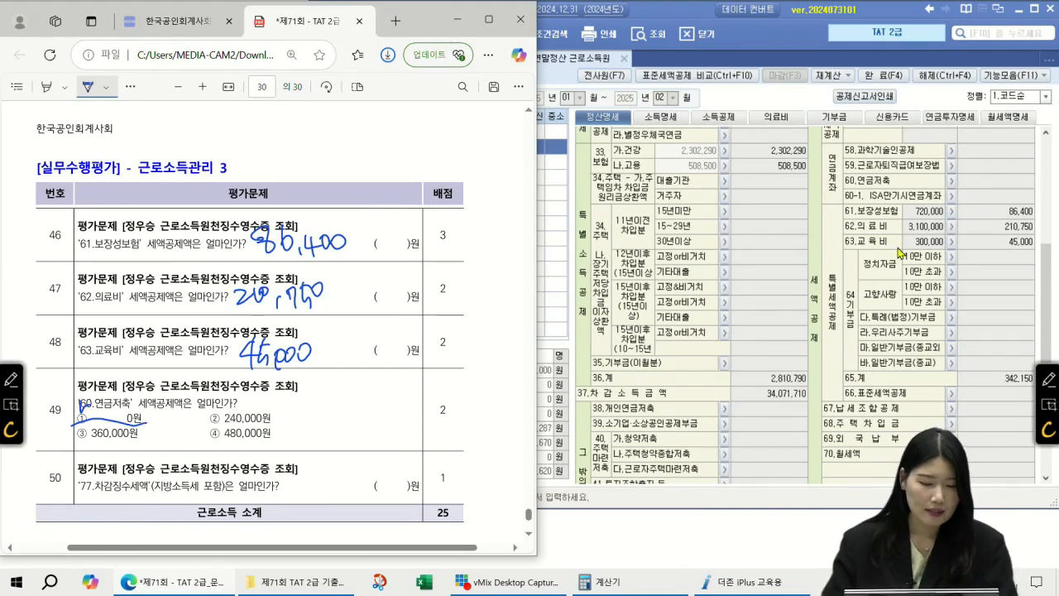
Read the 77.차감징수세액 total and write 523,520 beside question 50
click(781, 336)
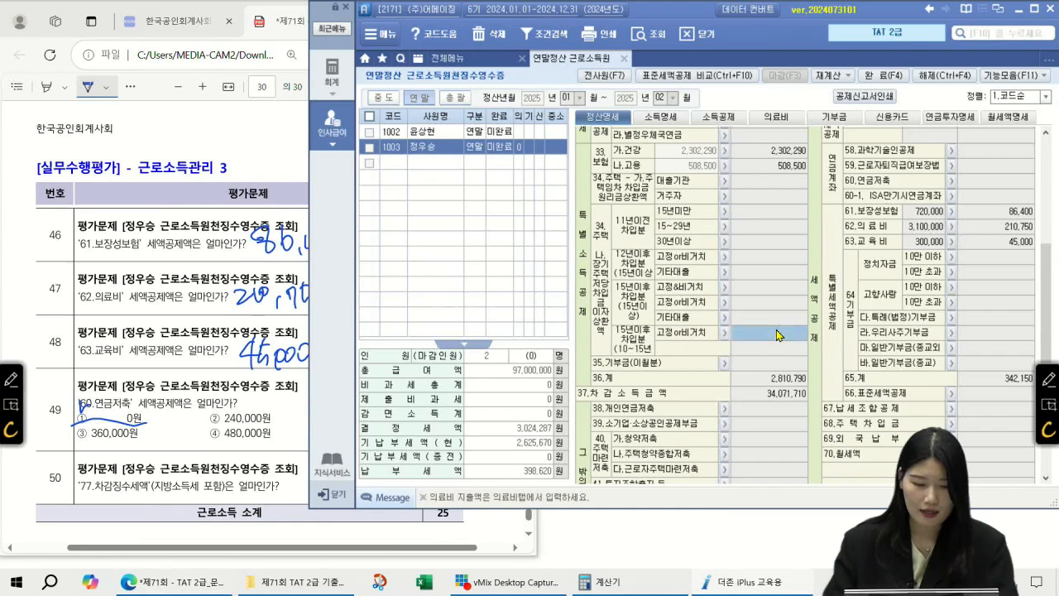
scroll(786, 347, down, 5)
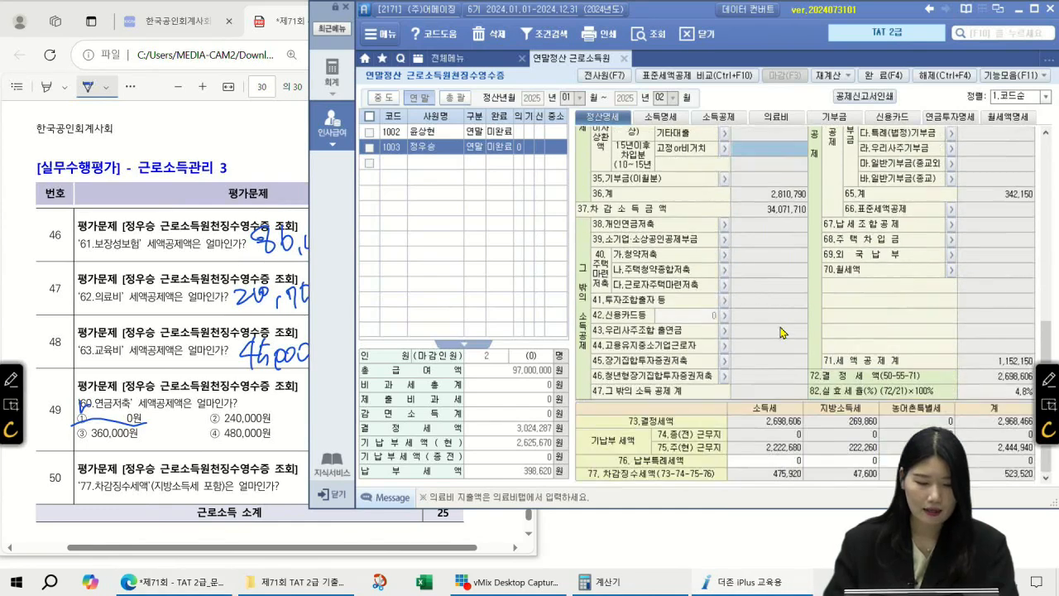
click(1014, 476)
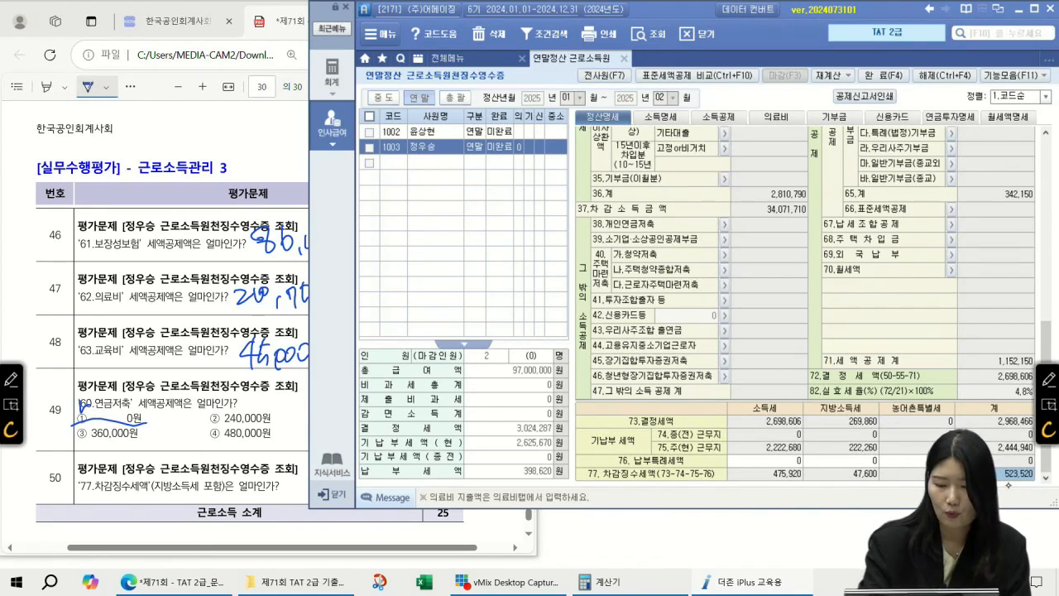
mouse_move(289, 470)
mouse_down()
mouse_move(288, 499)
mouse_move(316, 500)
mouse_up()
mouse_move(320, 469)
mouse_down()
mouse_move(320, 495)
mouse_move(331, 476)
mouse_move(357, 475)
mouse_up()
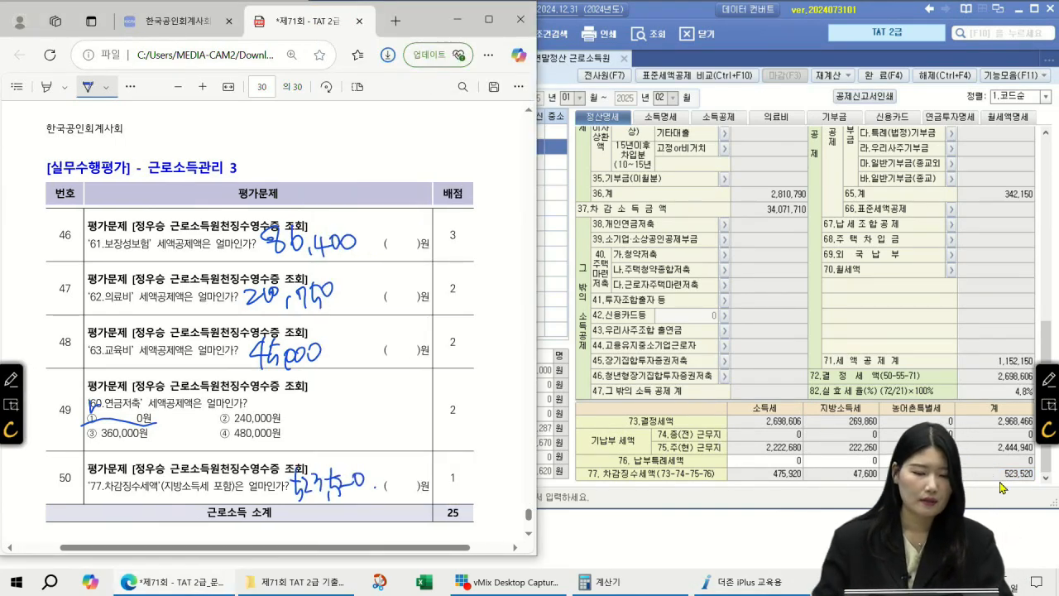